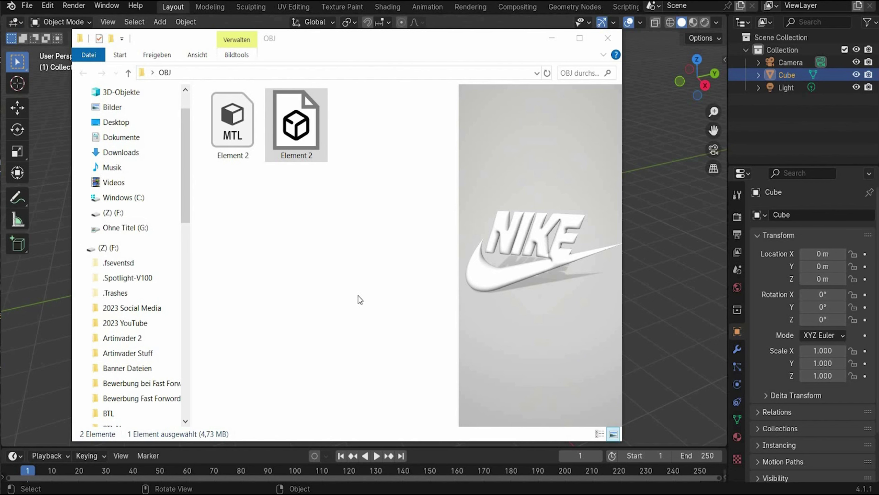
- Rotate the Element 2 Nike logo in the File Explorer preview to inspect it
{"action": "left_click", "coordinate": [348, 46]}
{"action": "left_click_drag", "start_coordinate": [540, 236], "coordinate": [541, 259]}
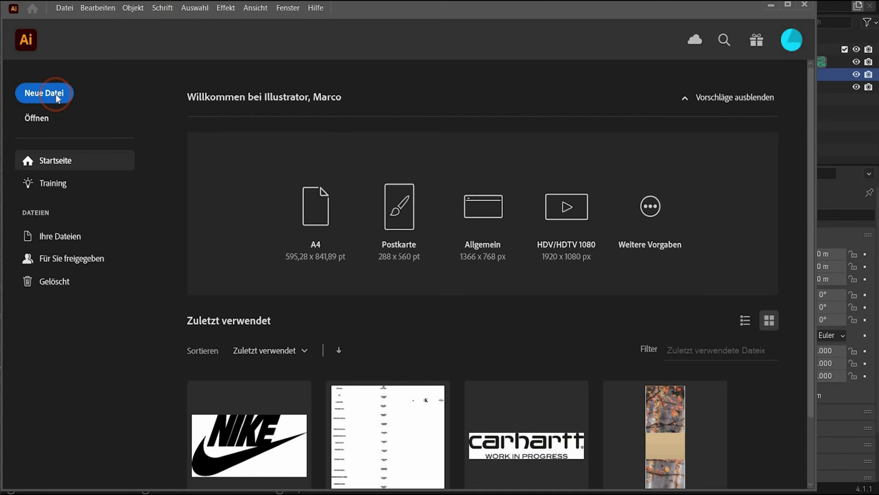
- Create a 1080 x 1080 px document, place the Nike image, then Image Trace and Expand it
{"action": "left_click", "coordinate": [40, 92]}
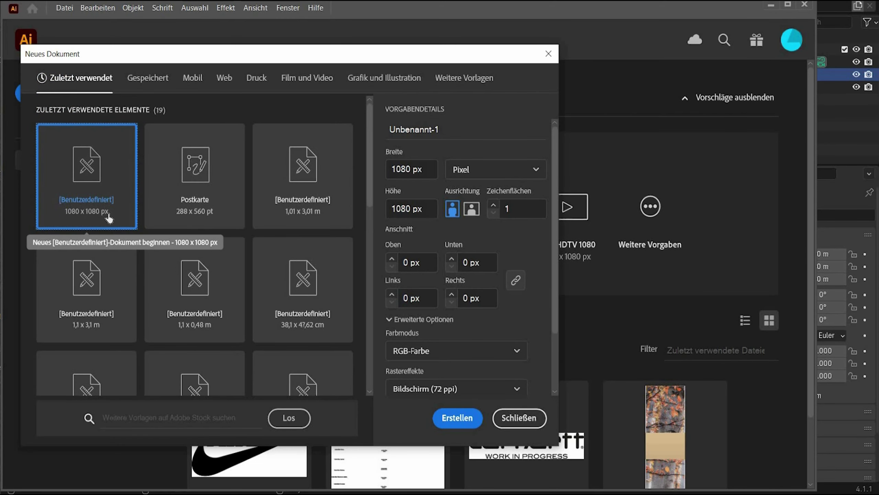
{"action": "left_click", "coordinate": [454, 427]}
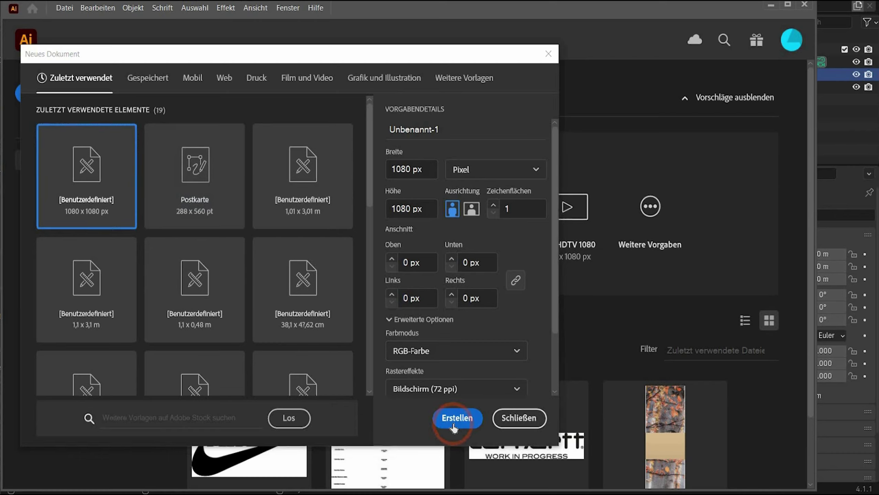
{"action": "left_click", "coordinate": [385, 359]}
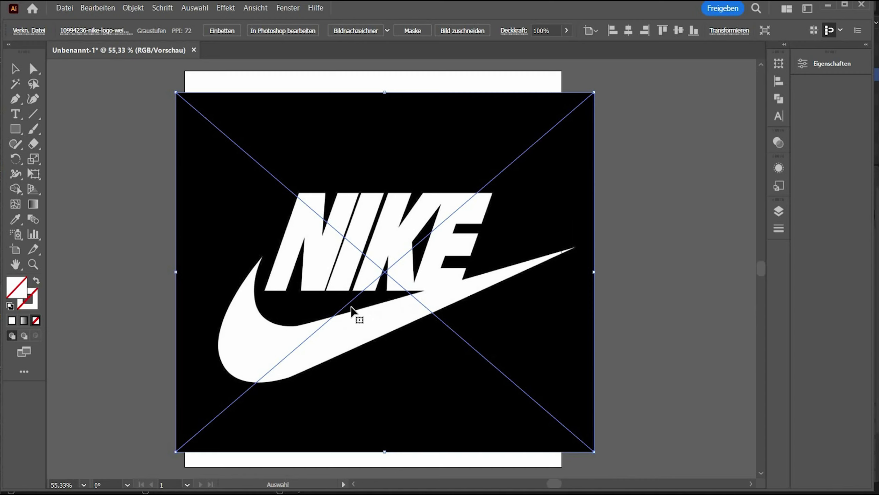
{"action": "left_click", "coordinate": [411, 215]}
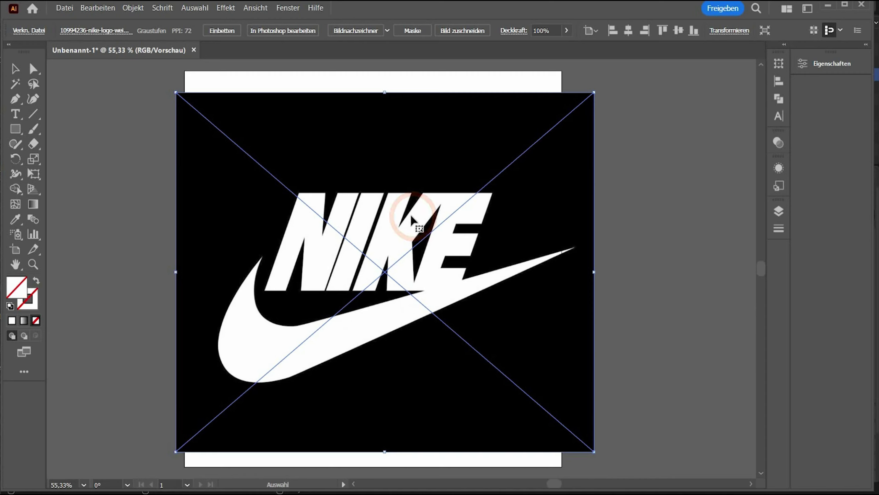
{"action": "left_click", "coordinate": [356, 32]}
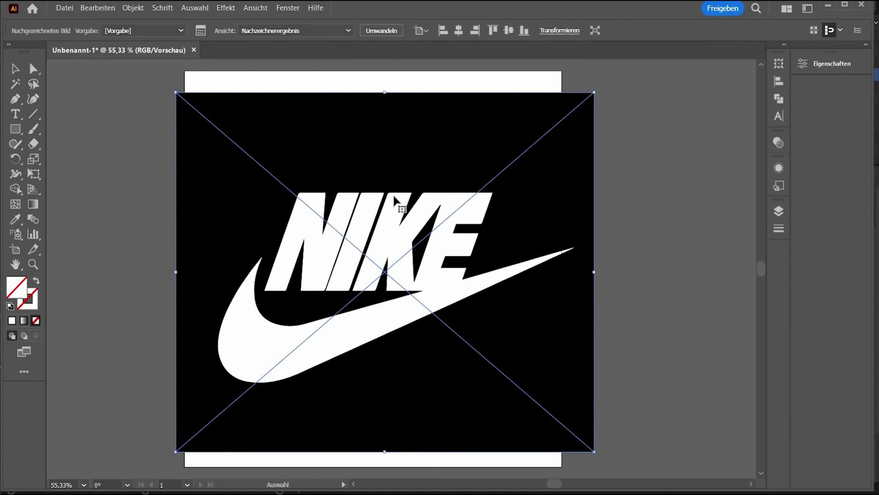
{"action": "left_click", "coordinate": [382, 31]}
- Delete the black background and leftover black shape, then select and move the white logo shapes
{"action": "left_click", "coordinate": [408, 131]}
{"action": "key", "text": "Delete"}
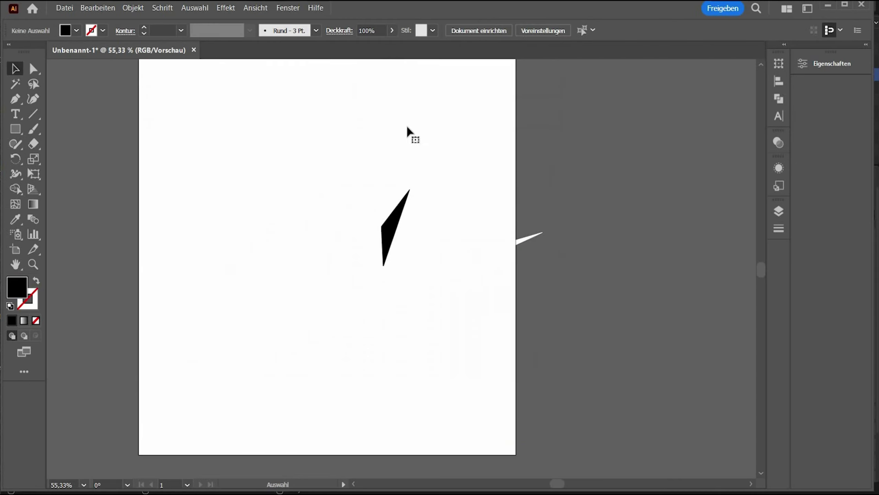
{"action": "left_click", "coordinate": [393, 230]}
{"action": "key", "text": "Delete"}
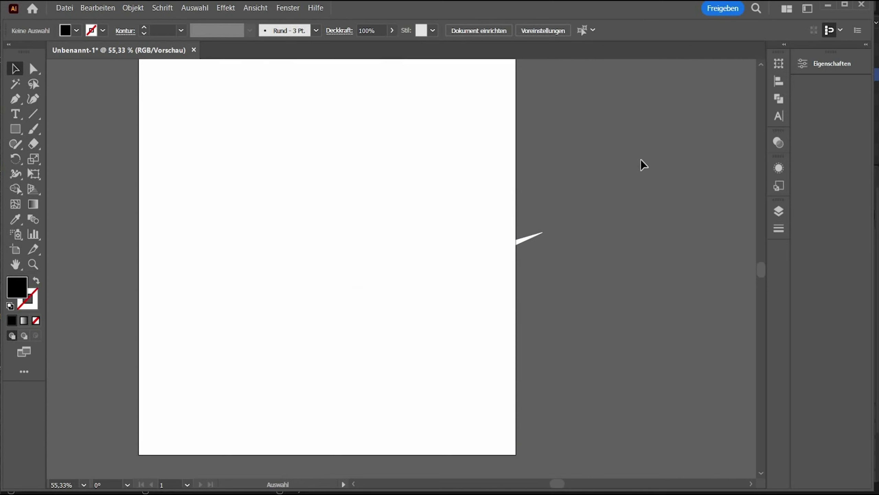
{"action": "key", "text": "ctrl+a"}
{"action": "left_click_drag", "start_coordinate": [238, 324], "coordinate": [577, 305]}
{"action": "scroll", "coordinate": [583, 402], "scroll_direction": "right", "scroll_amount": 3}
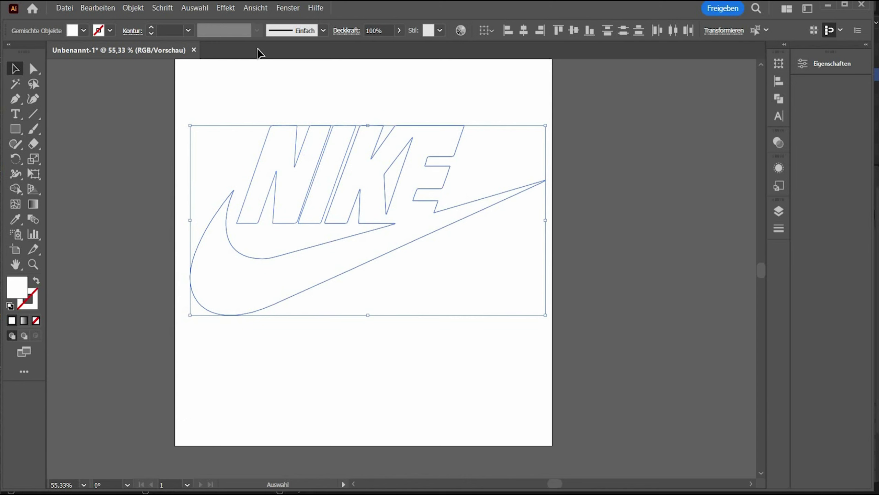
- Apply the 3D and Materials Inflate effect to the logo with Inflate Both Sides ticked
{"action": "left_click", "coordinate": [225, 8]}
{"action": "left_click", "coordinate": [243, 83]}
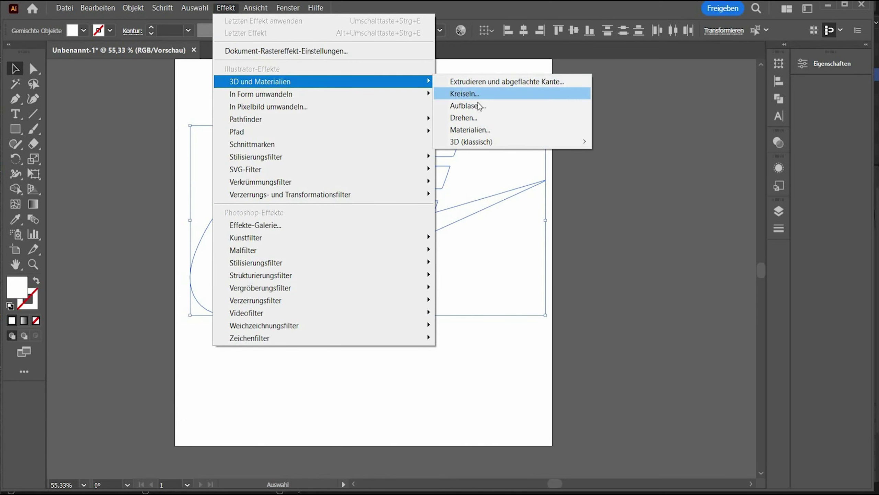
{"action": "left_click", "coordinate": [478, 106]}
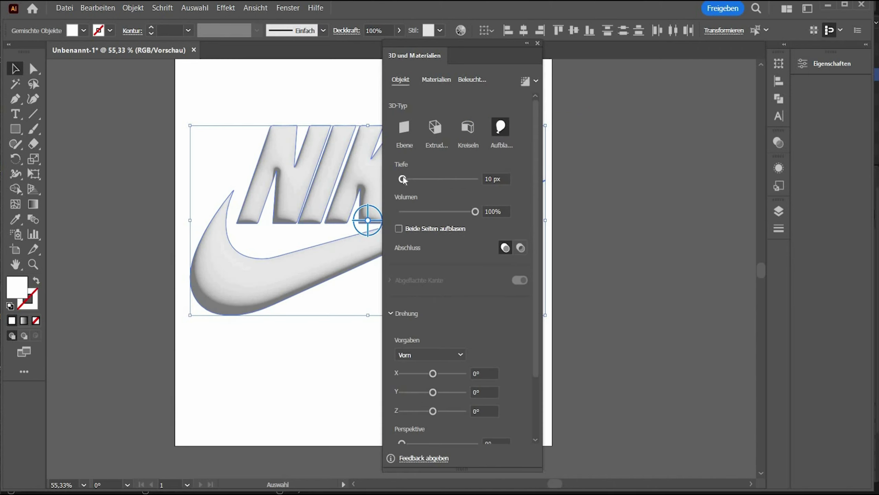
{"action": "left_click", "coordinate": [488, 177]}
{"action": "left_click", "coordinate": [450, 279]}
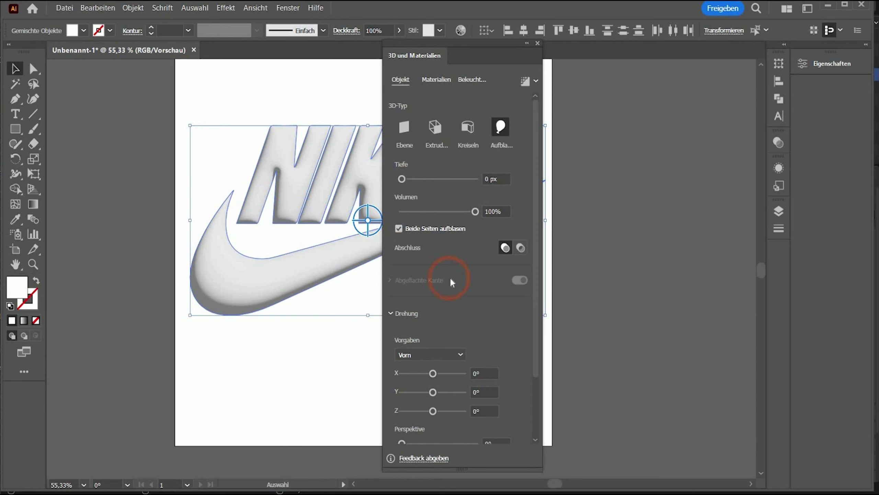
{"action": "scroll", "coordinate": [461, 285], "scroll_direction": "down", "scroll_amount": 3}
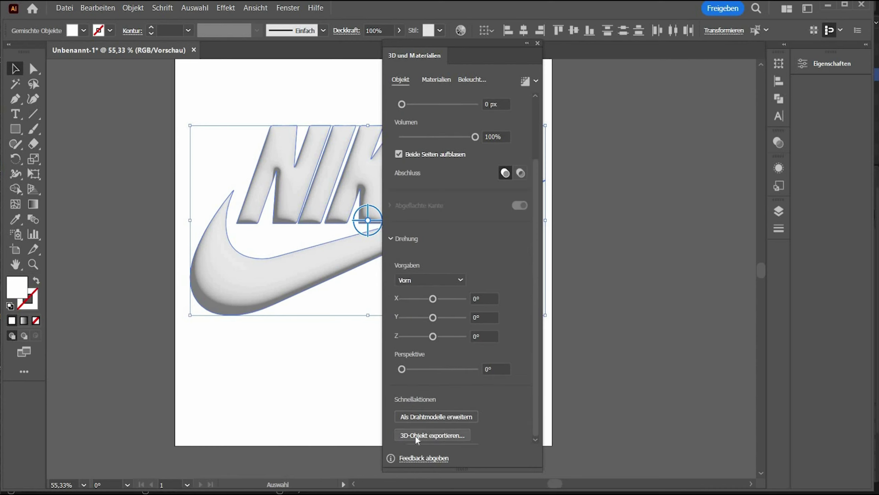
- Export the inflated 3D logo as an OBJ file only, with USDA removed
{"action": "left_click", "coordinate": [426, 438]}
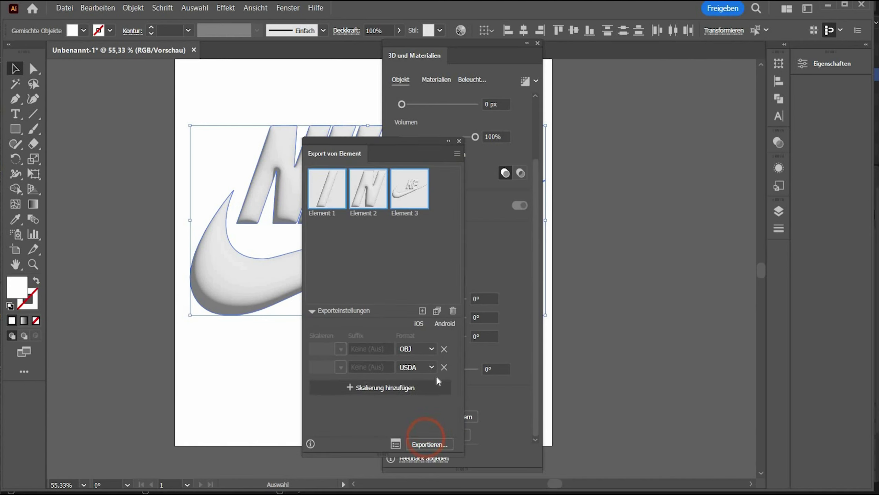
{"action": "left_click", "coordinate": [444, 367]}
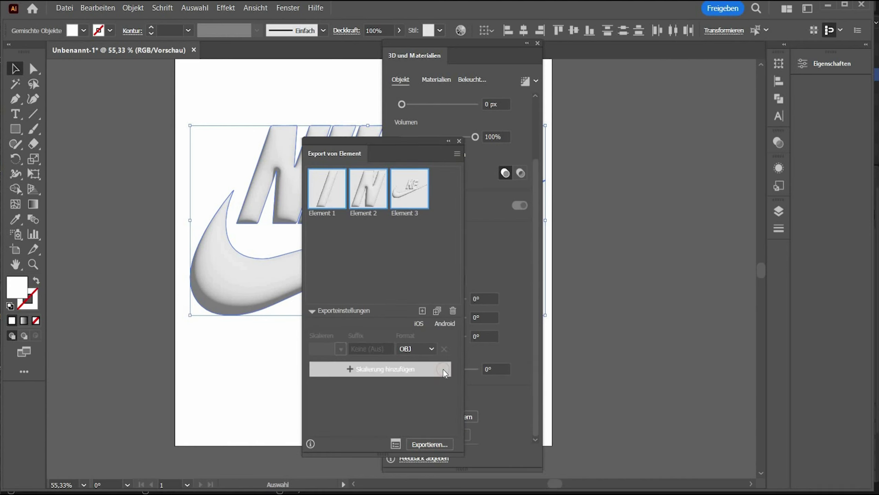
{"action": "left_click", "coordinate": [411, 348]}
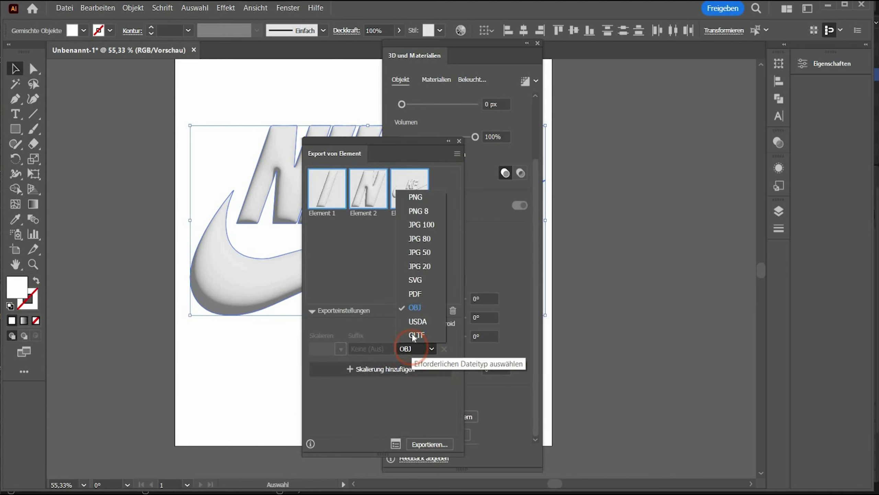
{"action": "left_click", "coordinate": [421, 314]}
{"action": "left_click", "coordinate": [429, 446]}
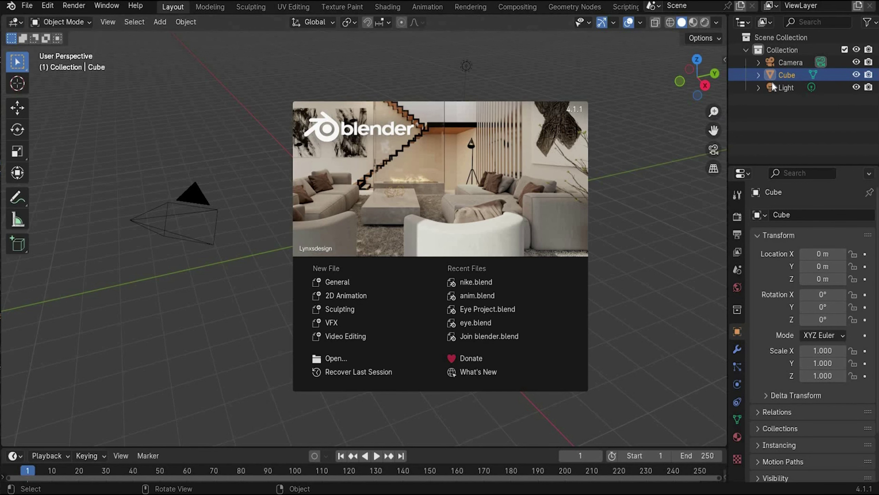
- Close the splash screen and delete the default Light, Cube and Camera
{"action": "left_click", "coordinate": [788, 85]}
{"action": "left_click", "coordinate": [786, 86]}
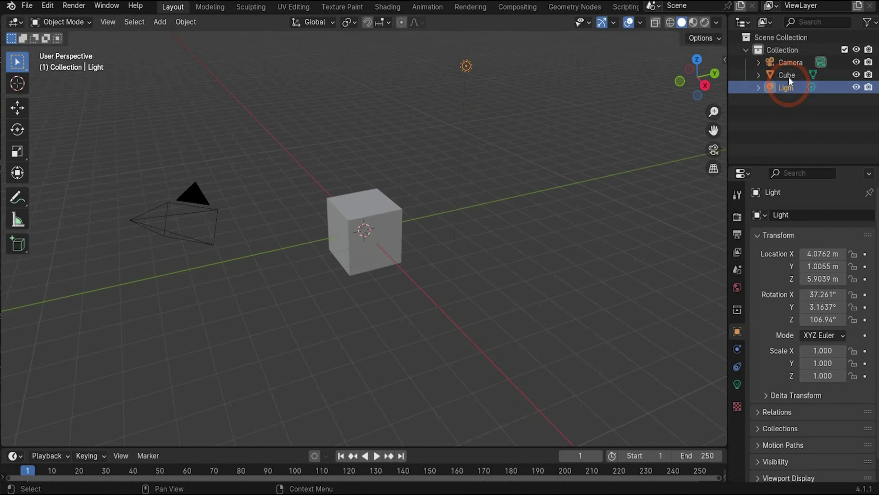
{"action": "key", "text": "Delete"}
{"action": "left_click", "coordinate": [788, 75]}
{"action": "key", "text": "Delete"}
{"action": "left_click", "coordinate": [786, 64]}
{"action": "key", "text": "Delete"}
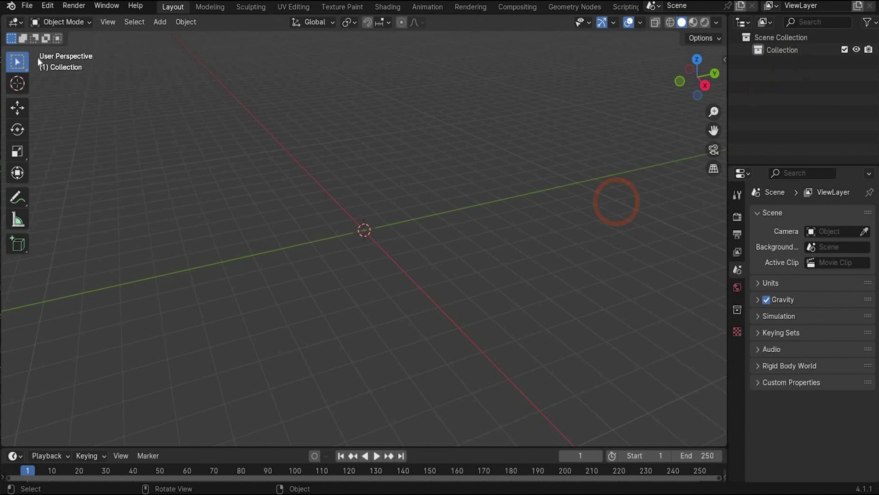
- Import the Element 2 Wavefront OBJ logo and snap to the front view
{"action": "left_click", "coordinate": [27, 6]}
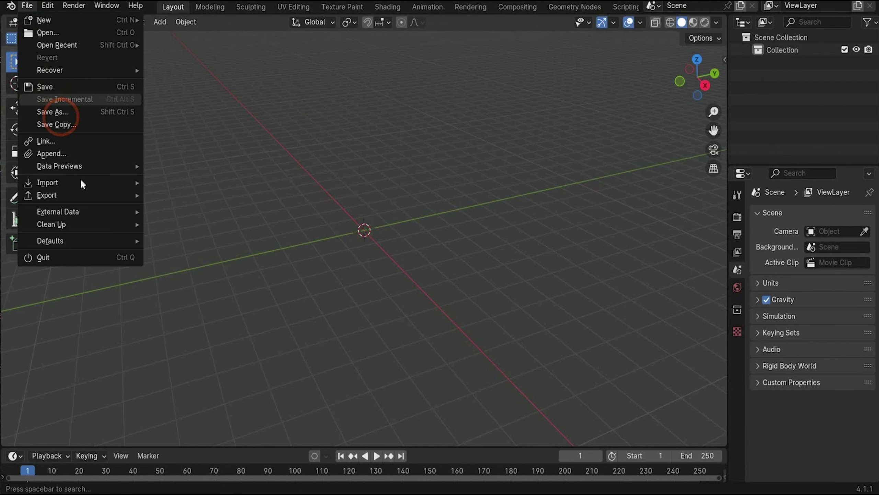
{"action": "mouse_move", "coordinate": [80, 180]}
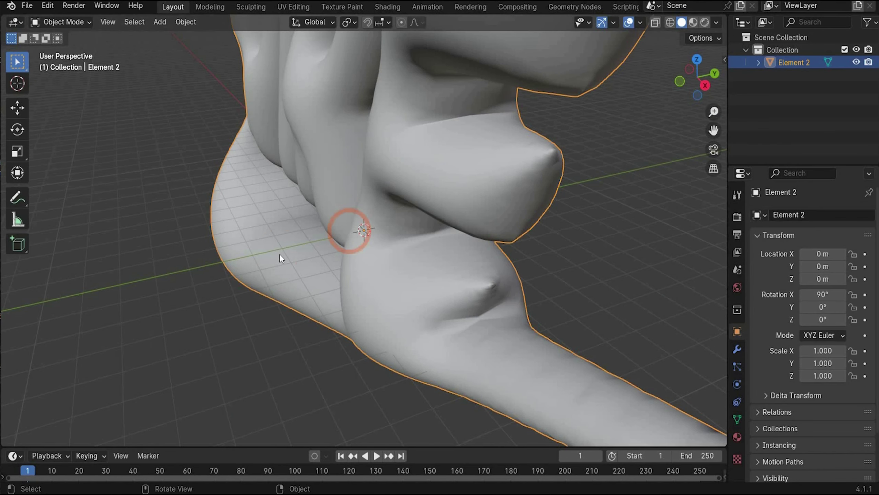
{"action": "scroll", "coordinate": [280, 253], "scroll_direction": "down", "scroll_amount": 10}
{"action": "left_click_drag", "start_coordinate": [697, 77], "coordinate": [697, 83]}
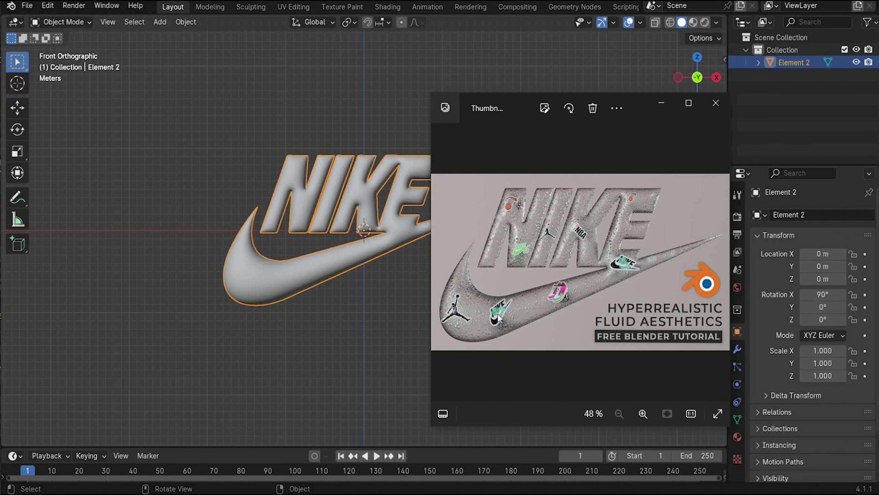
- Close the reference thumbnail, show the logo in wireframe and enter Edit Mode
{"action": "left_click", "coordinate": [659, 104]}
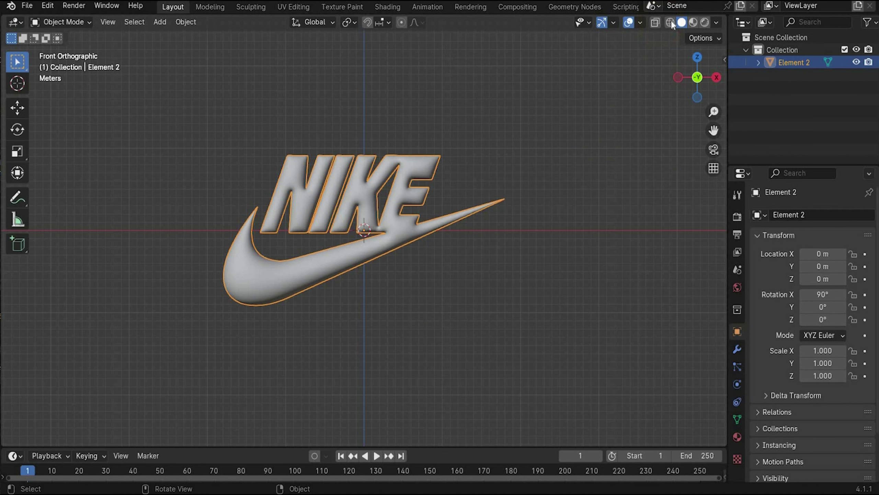
{"action": "left_click", "coordinate": [670, 23]}
{"action": "scroll", "coordinate": [290, 113], "scroll_direction": "up", "scroll_amount": 4}
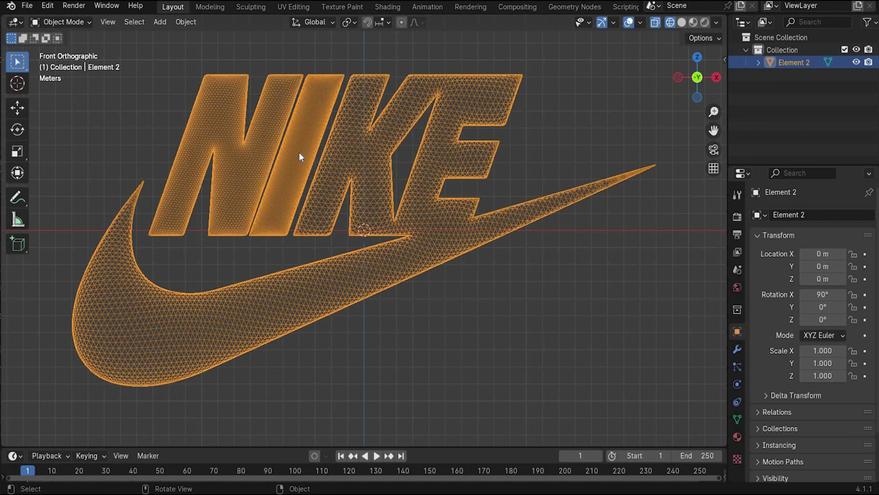
{"action": "scroll", "coordinate": [314, 231], "scroll_direction": "down", "scroll_amount": 2}
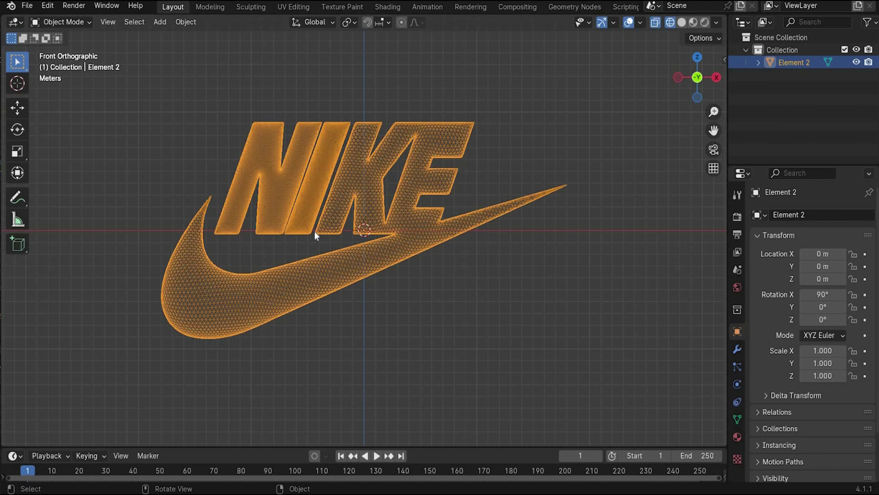
{"action": "scroll", "coordinate": [325, 154], "scroll_direction": "up", "scroll_amount": 1}
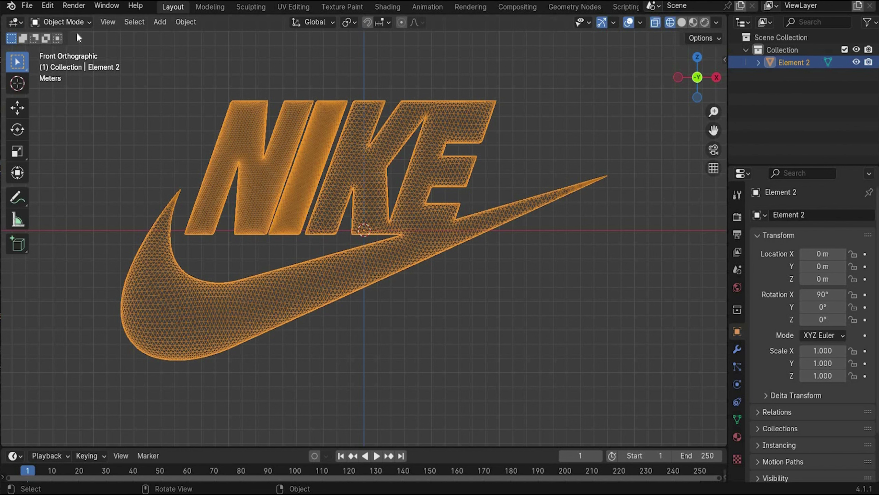
{"action": "left_click", "coordinate": [76, 22]}
{"action": "left_click", "coordinate": [78, 45]}
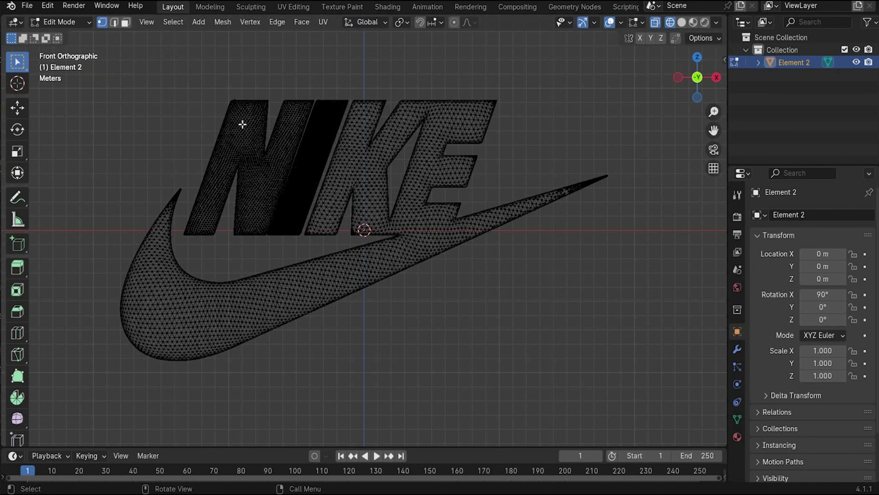
- Circle-select the N and I letters, excluding the stray patch on the K
{"action": "left_click", "coordinate": [173, 22]}
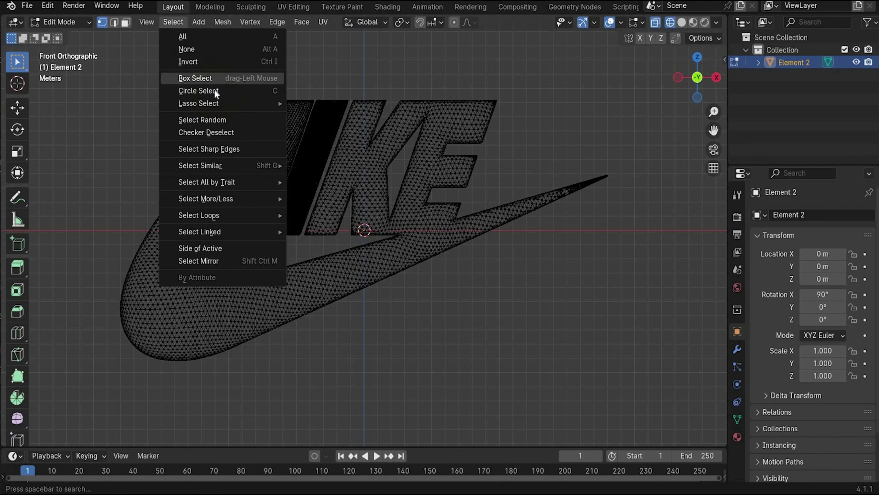
{"action": "left_click", "coordinate": [225, 91]}
{"action": "mouse_move", "coordinate": [236, 101]}
{"action": "left_mouse_down"}
{"action": "mouse_move", "coordinate": [297, 149]}
{"action": "mouse_move", "coordinate": [295, 169]}
{"action": "left_mouse_up"}
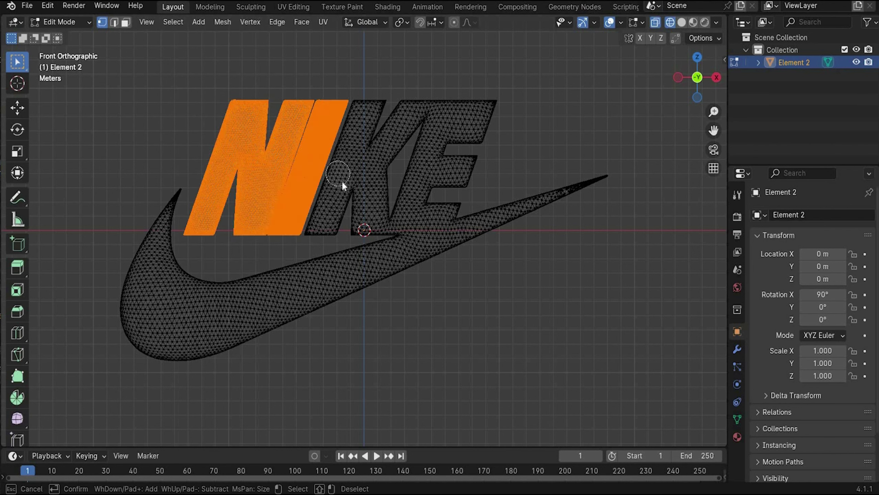
{"action": "left_click", "coordinate": [341, 182]}
{"action": "left_click", "coordinate": [363, 204]}
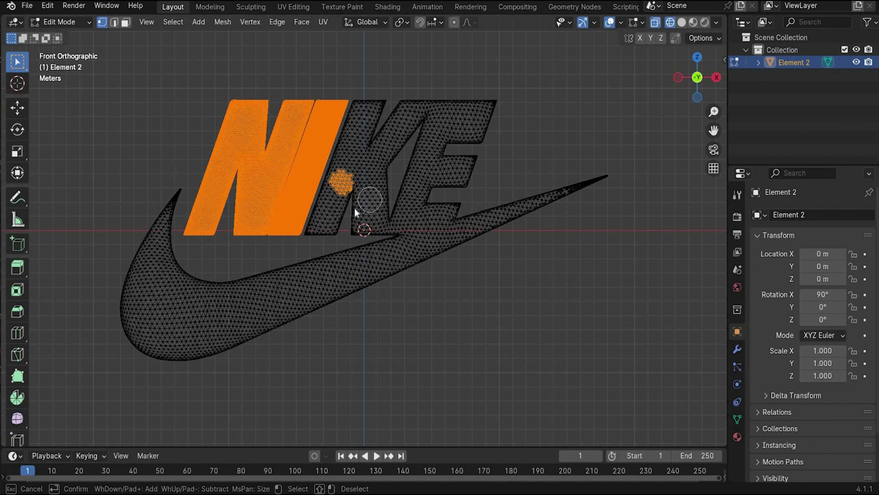
{"action": "left_click", "coordinate": [358, 182], "text": "shift"}
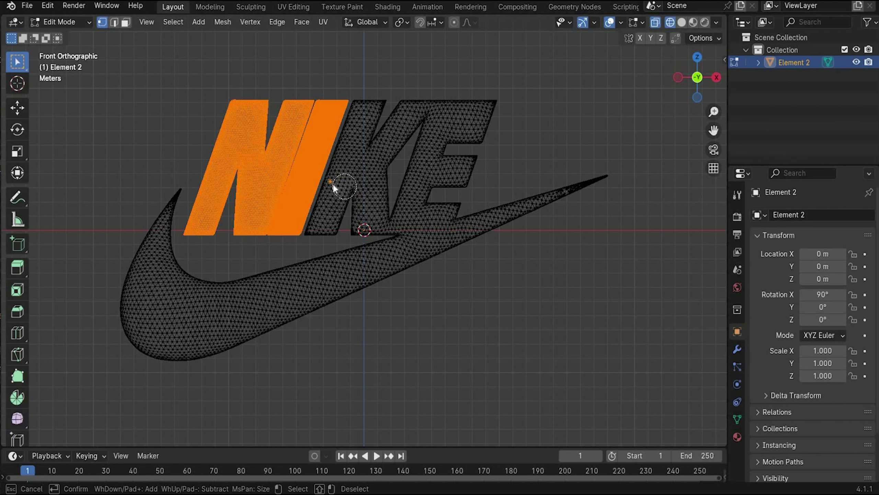
{"action": "key", "text": "Escape"}
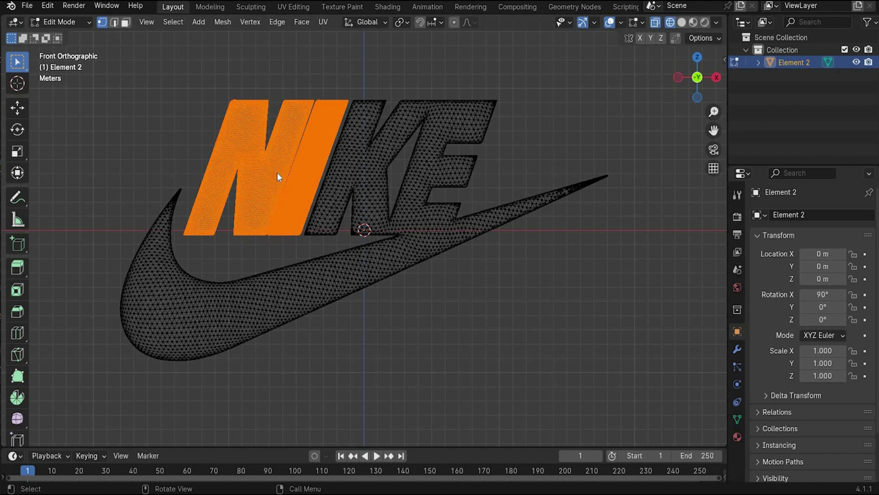
- Separate the selection into its own object, Element 2.001, and return to Object Mode
{"action": "key", "text": "p"}
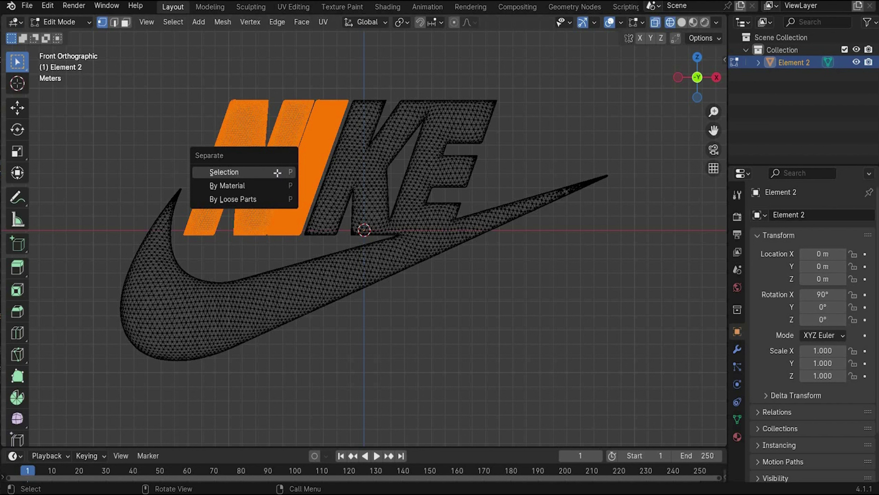
{"action": "left_click", "coordinate": [276, 172]}
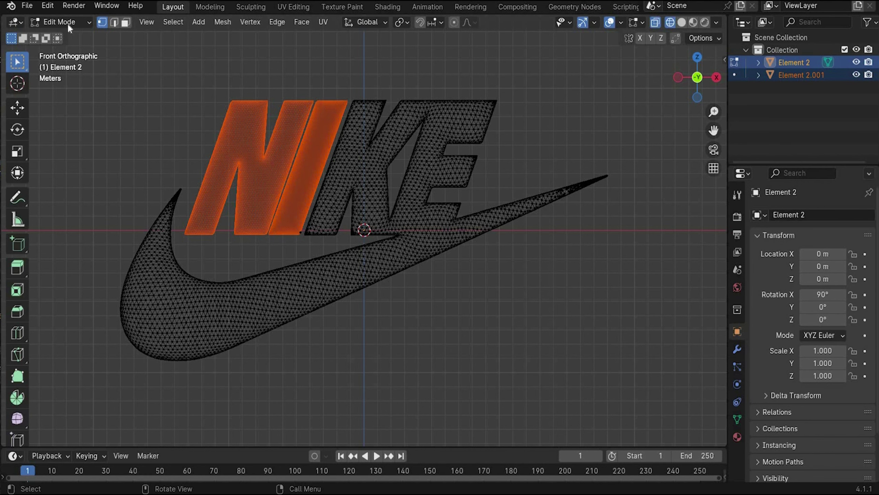
{"action": "key", "text": "Tab"}
{"action": "scroll", "coordinate": [487, 306], "scroll_direction": "down", "scroll_amount": 3}
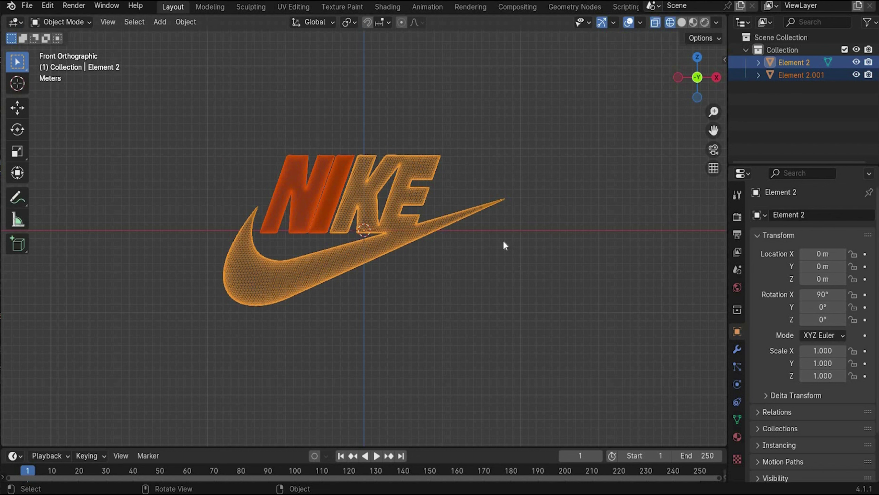
- Switch to Solid shading and add a plane rotated 90° on X
{"action": "left_click", "coordinate": [682, 23]}
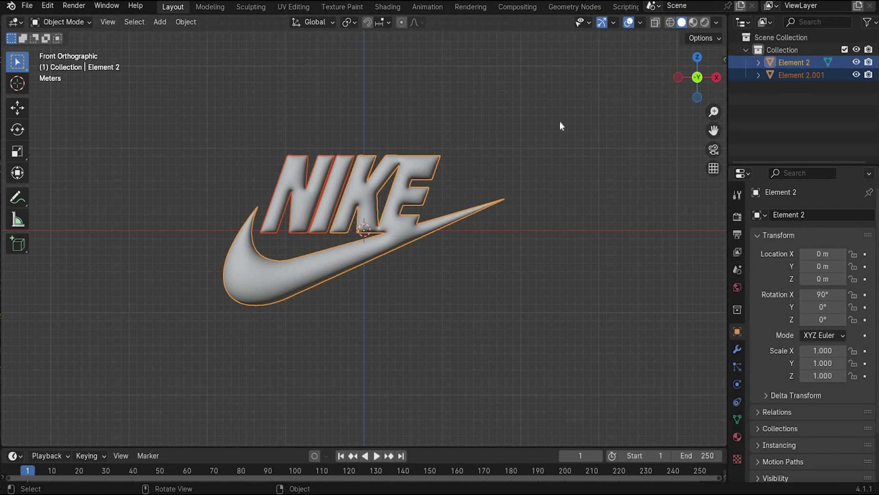
{"action": "left_click", "coordinate": [159, 22]}
{"action": "left_click", "coordinate": [274, 34]}
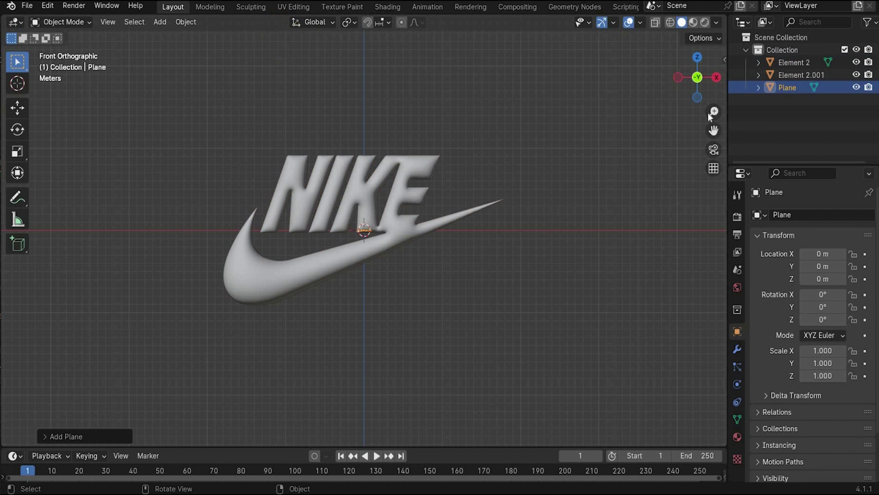
{"action": "key", "text": "n"}
{"action": "left_click_drag", "start_coordinate": [668, 137], "coordinate": [697, 137]}
{"action": "left_click", "coordinate": [667, 137]}
{"action": "type", "text": "90"}
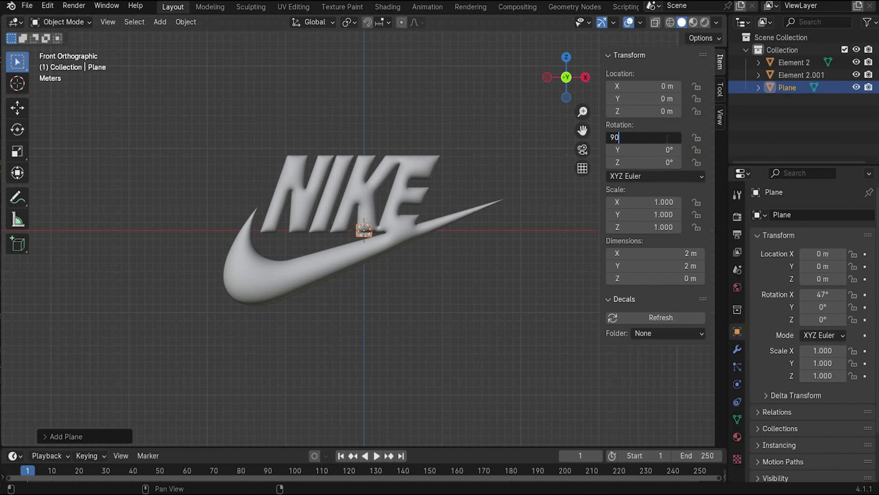
{"action": "key", "text": "Return"}
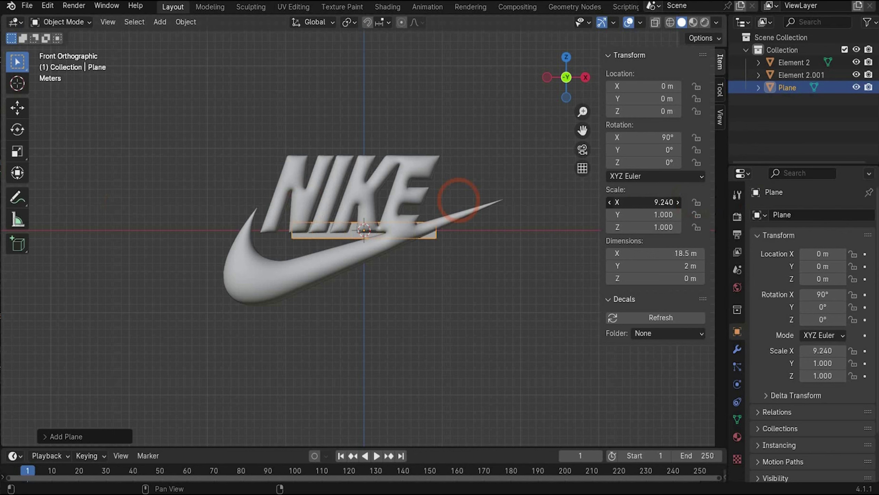
- Scale the plane up and push it back behind the logo as a backdrop
{"action": "left_click_drag", "start_coordinate": [458, 200], "coordinate": [697, 156]}
{"action": "left_click_drag", "start_coordinate": [696, 156], "coordinate": [709, 158]}
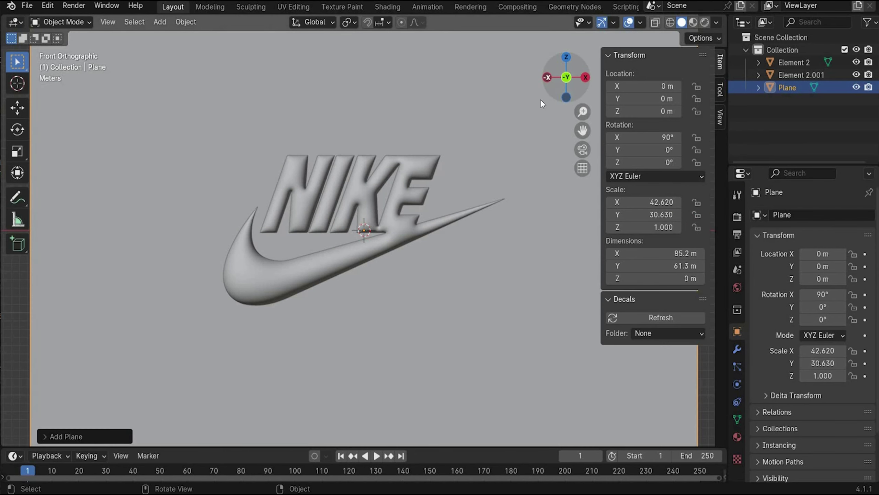
{"action": "left_click", "coordinate": [551, 81]}
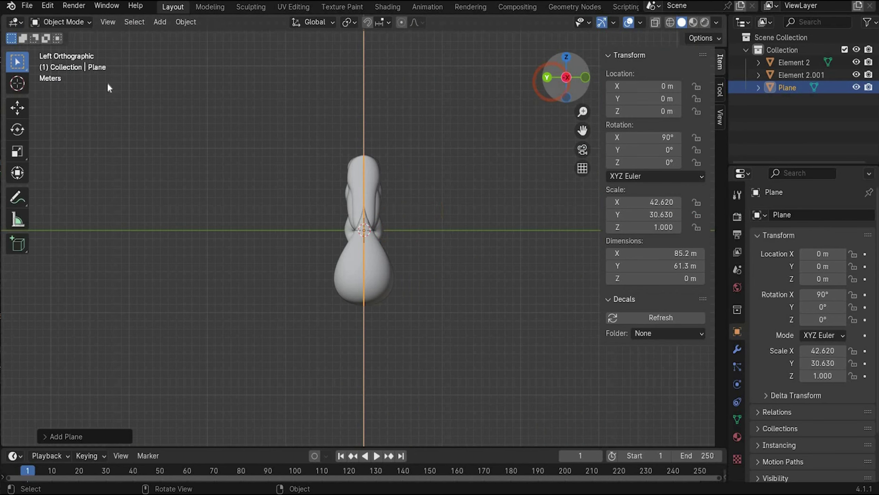
{"action": "left_click", "coordinate": [15, 114]}
{"action": "left_click_drag", "start_coordinate": [314, 230], "coordinate": [609, 246]}
{"action": "left_click", "coordinate": [585, 77]}
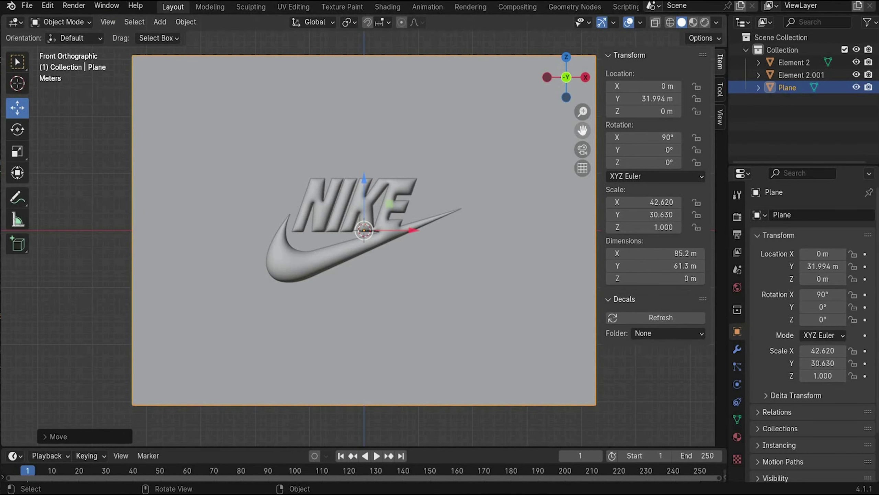
{"action": "left_click", "coordinate": [160, 22]}
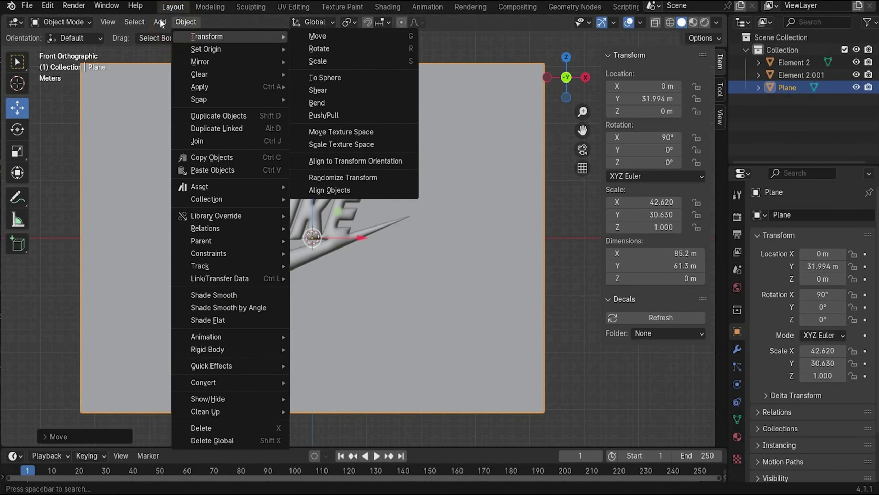
- Add a camera and look through it at the logo
{"action": "mouse_move", "coordinate": [160, 18]}
{"action": "left_click", "coordinate": [196, 216]}
{"action": "key", "text": "ctrl+alt+KP_0"}
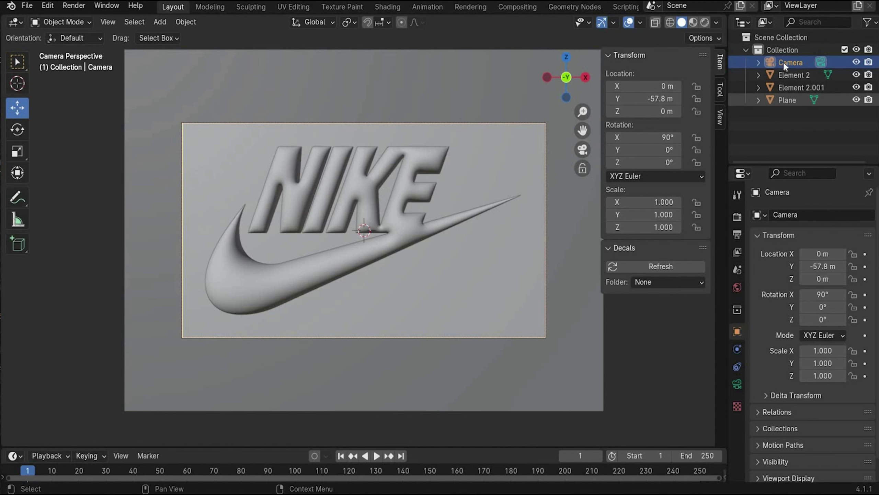
- Set the Output Resolution X to 1080 px for a square render
{"action": "left_click", "coordinate": [737, 217]}
{"action": "left_click", "coordinate": [737, 235]}
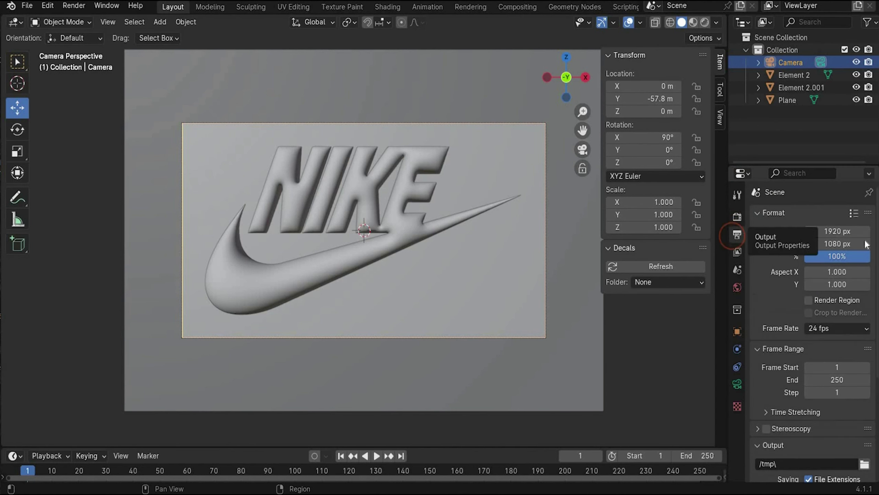
{"action": "left_click", "coordinate": [837, 230]}
{"action": "type", "text": "1080"}
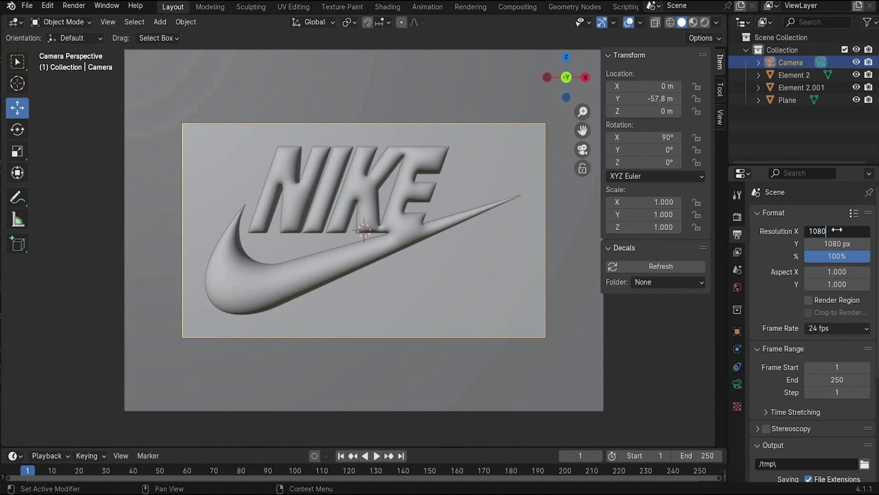
{"action": "key", "text": "Return"}
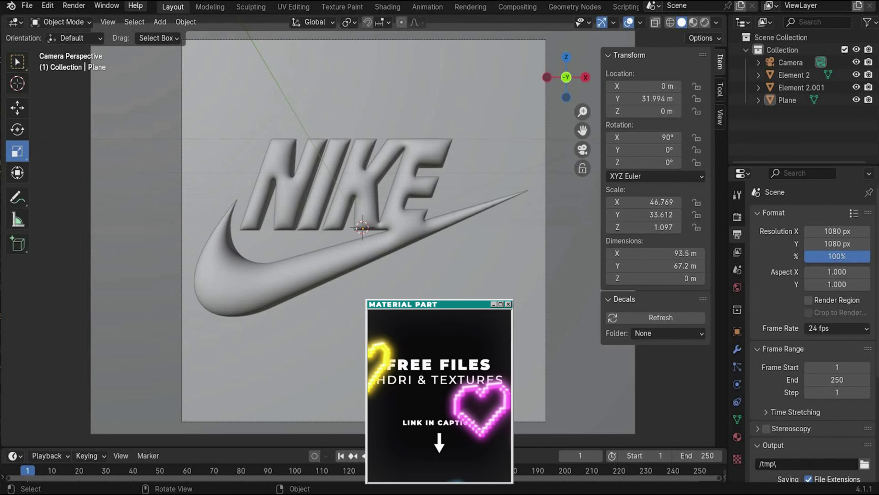
- Hide the viewport sidebar with N to clear the camera view
{"action": "key", "text": "n"}
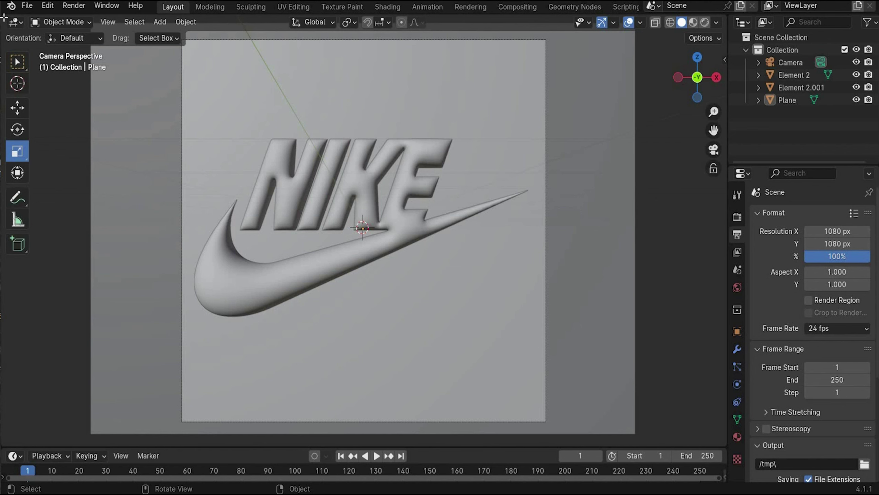
- Split the viewport, make the right side a Shader Editor, and enable Rendered shading
{"action": "left_click_drag", "start_coordinate": [51, 22], "coordinate": [374, 26]}
{"action": "left_click", "coordinate": [393, 22]}
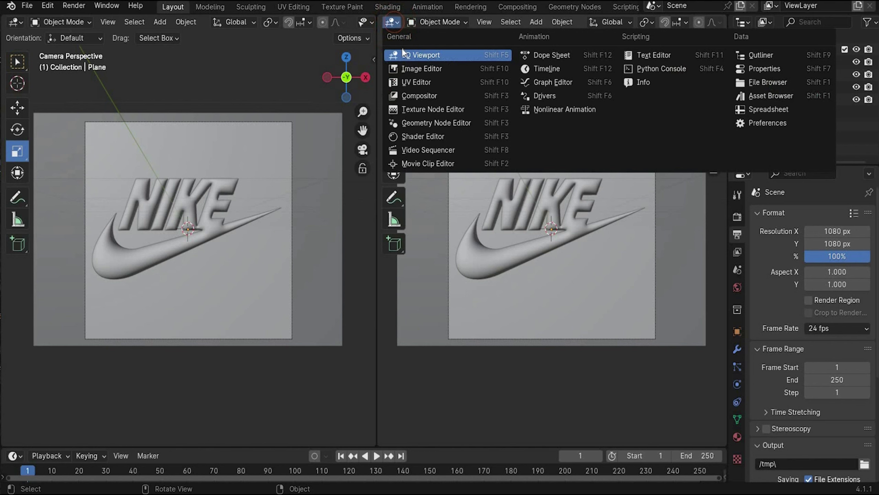
{"action": "left_click", "coordinate": [509, 139]}
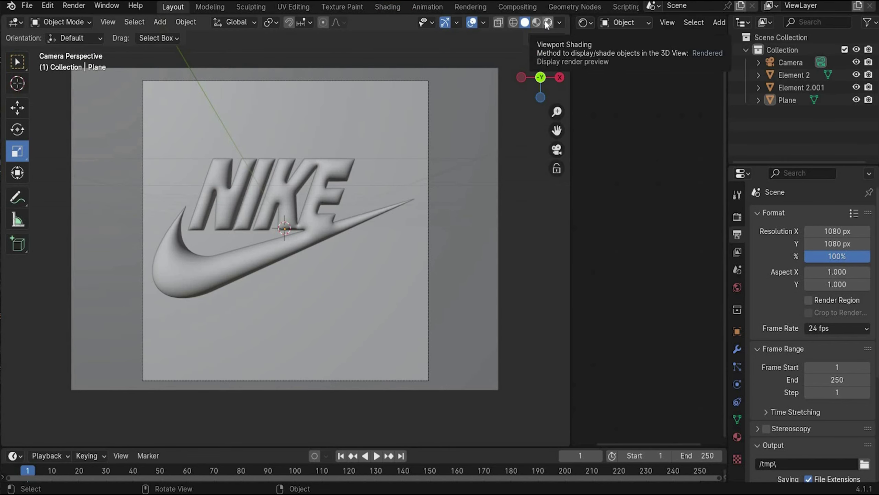
{"action": "left_click", "coordinate": [548, 23]}
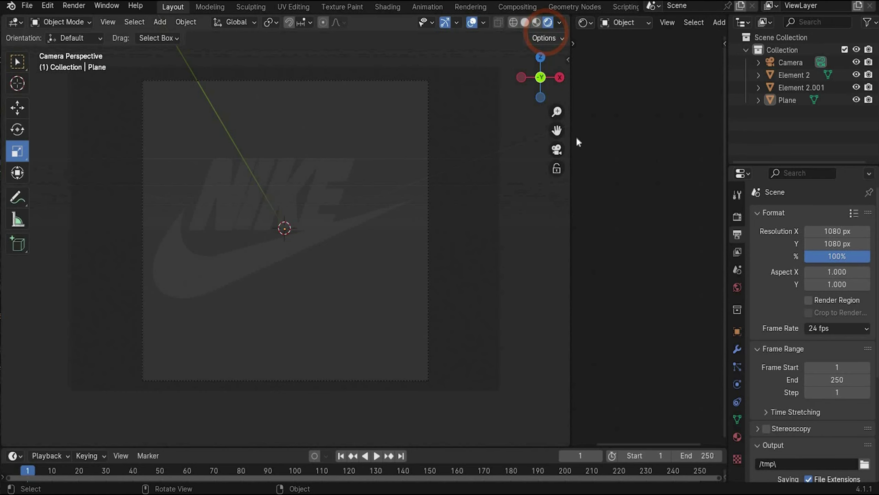
{"action": "left_click_drag", "start_coordinate": [570, 153], "coordinate": [449, 166]}
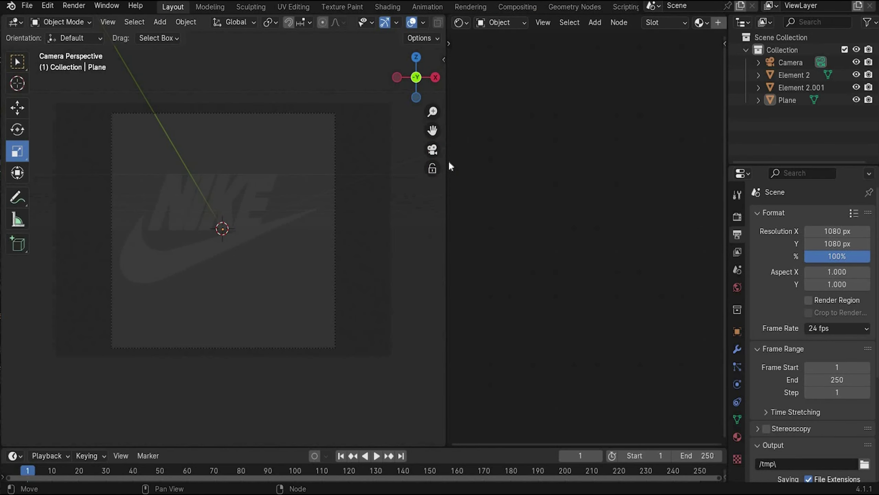
- Switch the Shader Editor to World and add an Environment Texture to the Background
{"action": "left_click", "coordinate": [500, 22]}
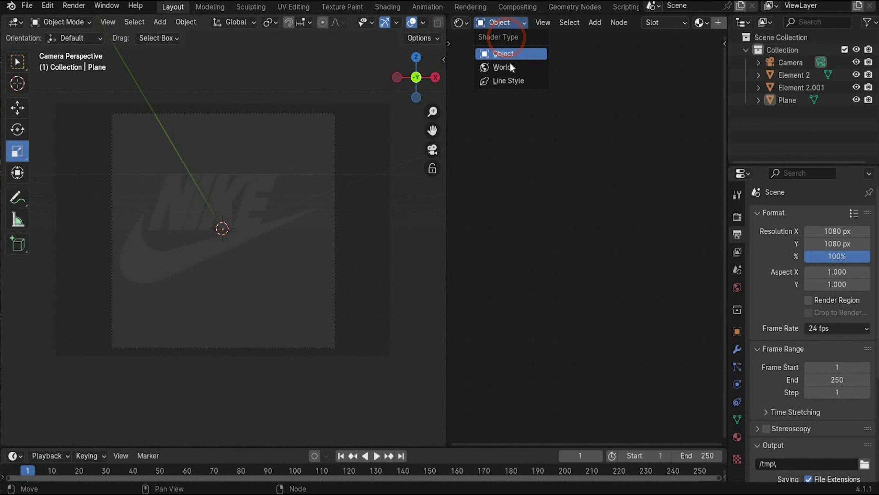
{"action": "left_click", "coordinate": [506, 68]}
{"action": "scroll", "coordinate": [587, 295], "scroll_direction": "up", "scroll_amount": 4}
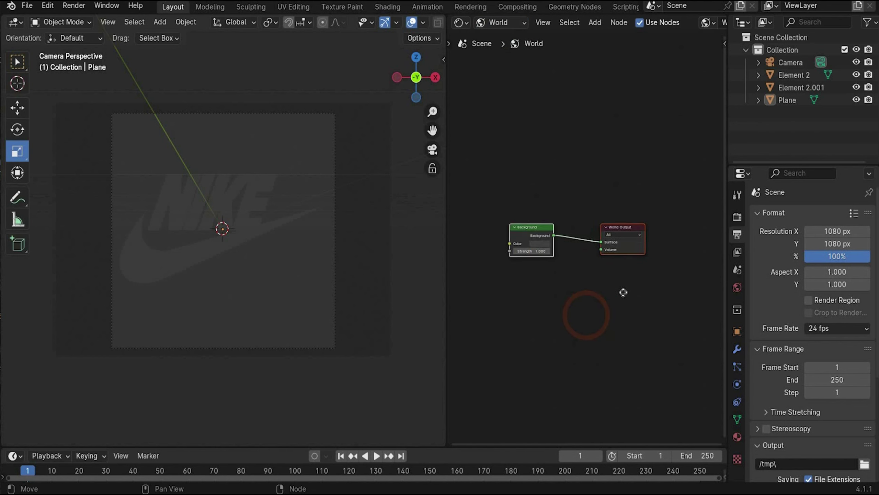
{"action": "left_click_drag", "start_coordinate": [627, 222], "coordinate": [590, 228]}
{"action": "type", "text": "evio"}
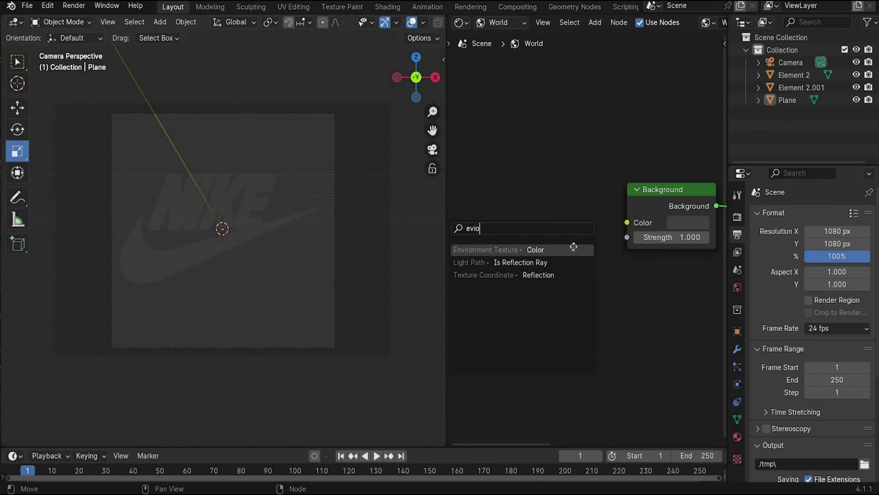
{"action": "key", "text": "Return"}
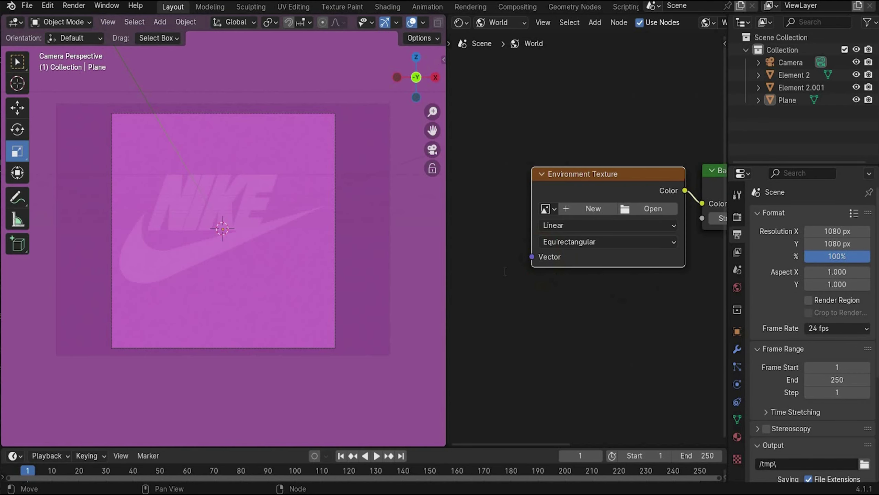
- Add Mapping and Geometry nodes to the texture vector, then browse for an HDRI
{"action": "left_click_drag", "start_coordinate": [532, 257], "coordinate": [504, 271]}
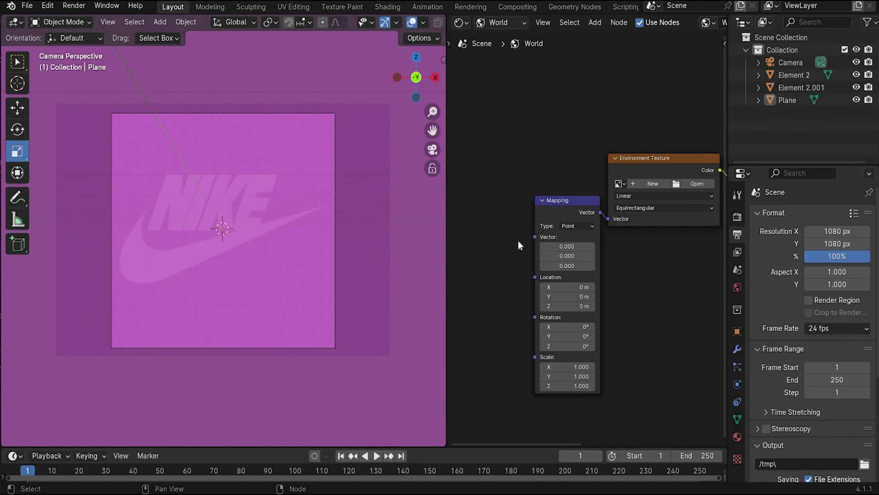
{"action": "left_click_drag", "start_coordinate": [535, 237], "coordinate": [516, 240]}
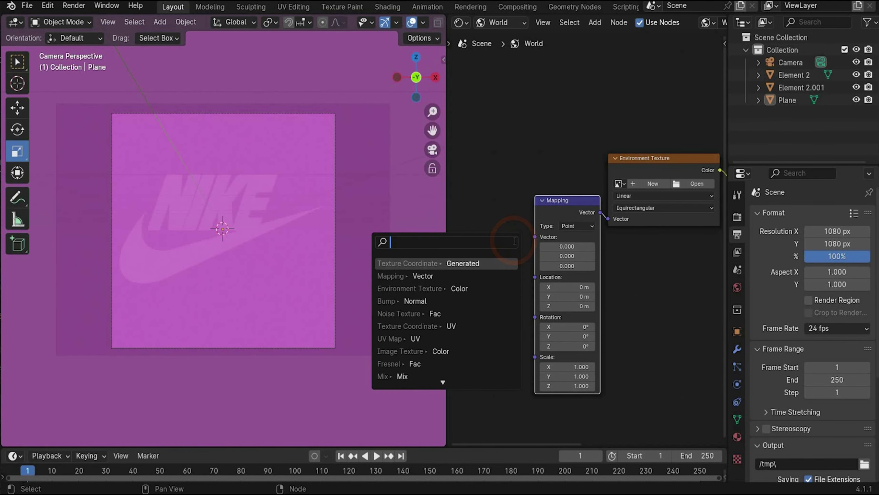
{"action": "type", "text": "geo"}
{"action": "key", "text": "Return"}
{"action": "left_click", "coordinate": [509, 272]}
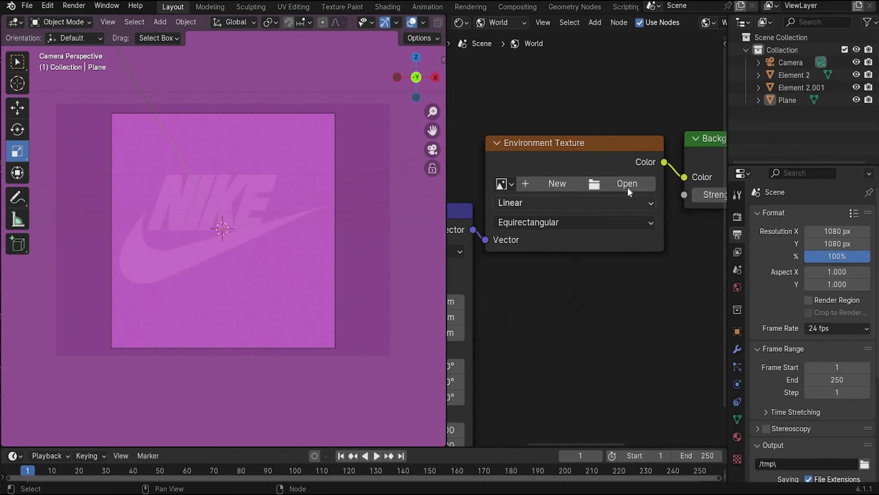
{"action": "left_click", "coordinate": [628, 187]}
- Load studio.exr and set the Mapping rotation to X 0° and Z 70°
{"action": "left_click", "coordinate": [156, 172]}
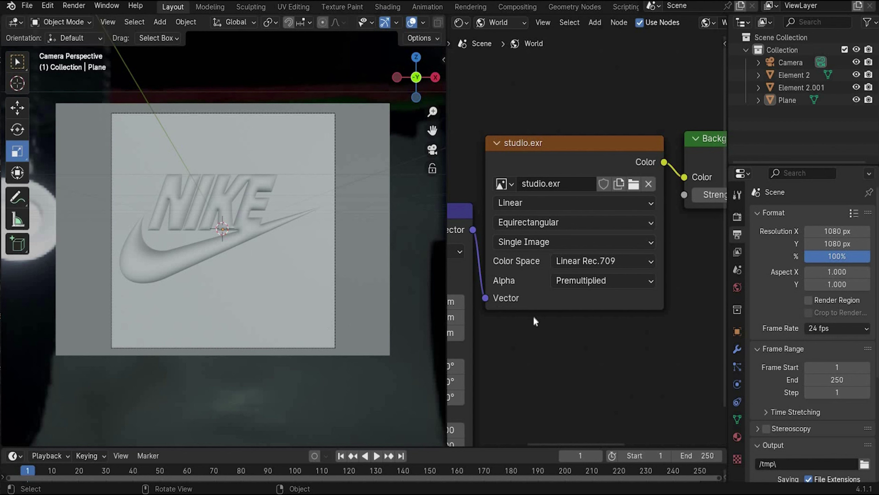
{"action": "middle_click_drag", "start_coordinate": [613, 337], "coordinate": [466, 202]}
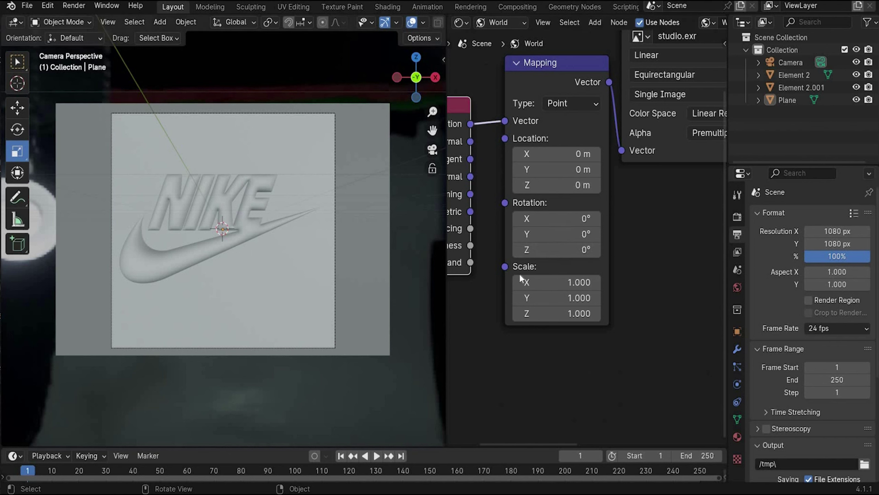
{"action": "mouse_move", "coordinate": [550, 218]}
{"action": "left_mouse_down"}
{"action": "mouse_move", "coordinate": [581, 218]}
{"action": "mouse_move", "coordinate": [527, 218]}
{"action": "mouse_move", "coordinate": [540, 218]}
{"action": "left_mouse_up"}
{"action": "left_click", "coordinate": [550, 218]}
{"action": "type", "text": "0"}
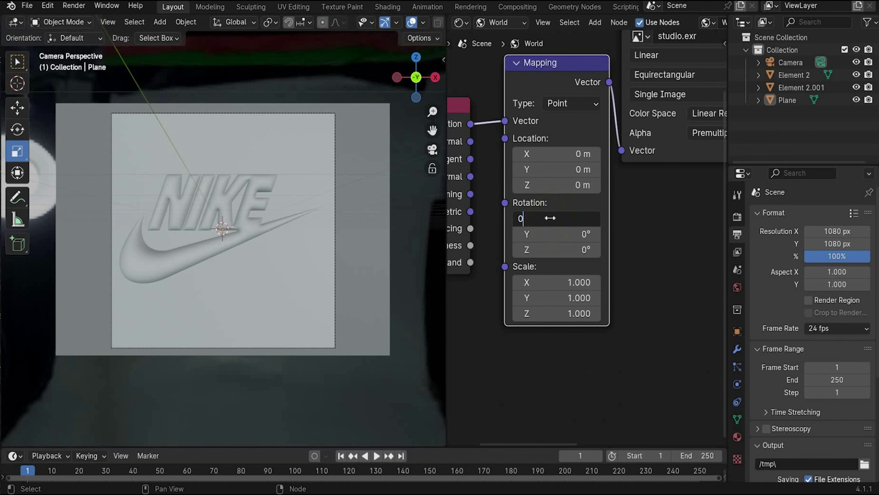
{"action": "key", "text": "Return"}
{"action": "left_click", "coordinate": [561, 255]}
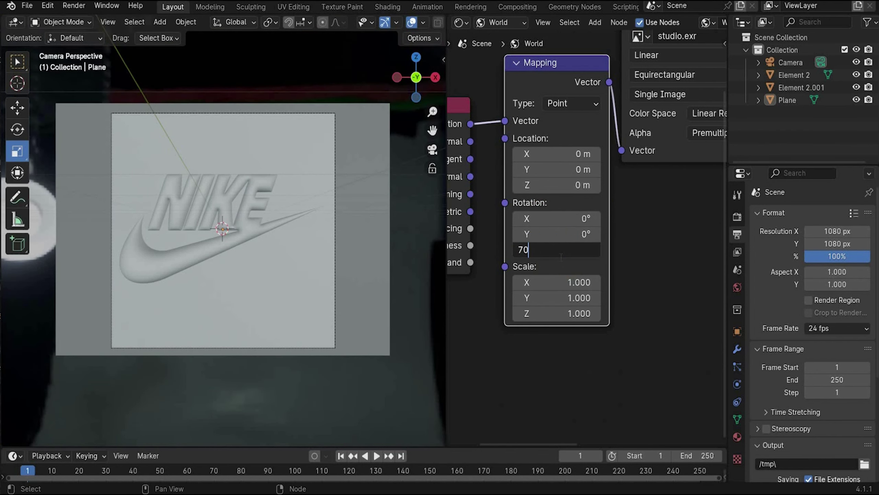
{"action": "type", "text": "70"}
{"action": "key", "text": "Return"}
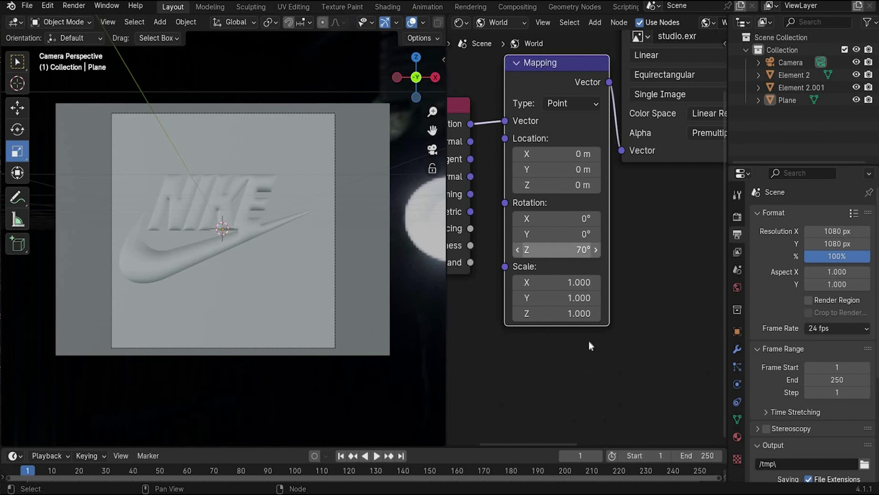
- Set the world Background Strength to 4
{"action": "middle_click_drag", "start_coordinate": [641, 208], "coordinate": [470, 350]}
{"action": "middle_click_drag", "start_coordinate": [679, 217], "coordinate": [576, 258]}
{"action": "left_click", "coordinate": [602, 232]}
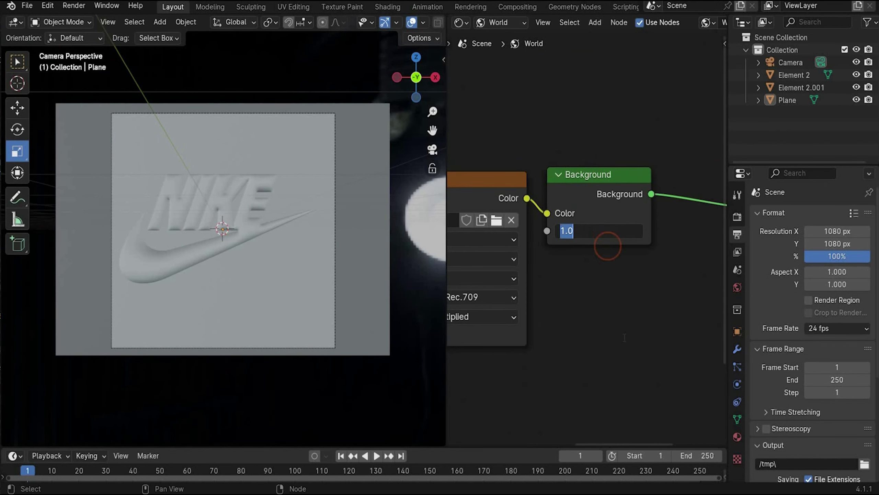
{"action": "left_click", "coordinate": [625, 338]}
{"action": "type", "text": "4"}
{"action": "key", "text": "Return"}
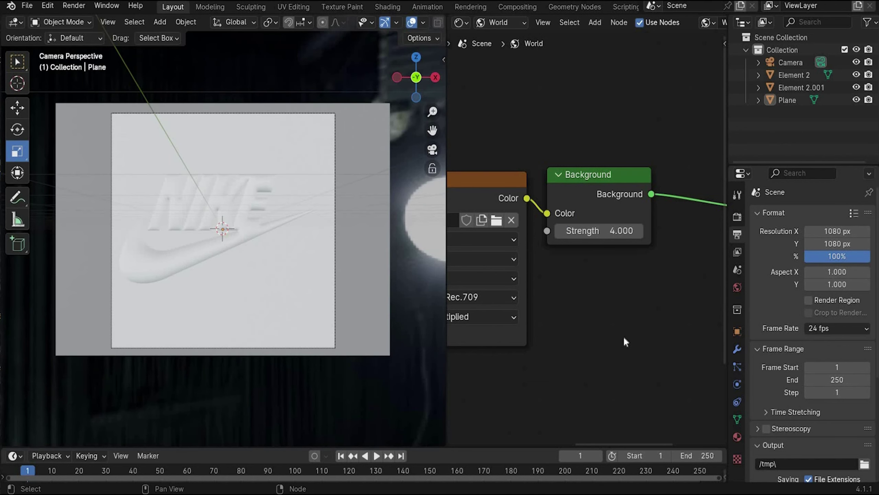
- Switch the node editor to object materials and add a new material to the backdrop plane
{"action": "left_click", "coordinate": [499, 22]}
{"action": "left_click", "coordinate": [513, 55]}
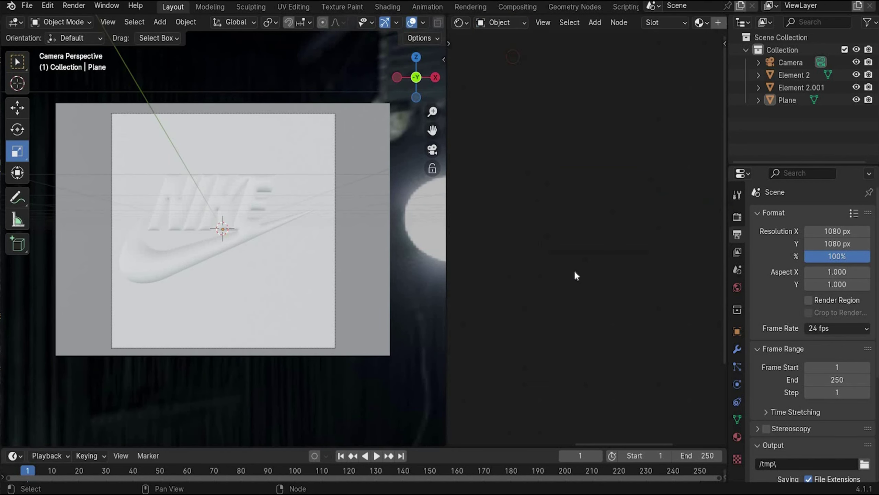
{"action": "left_click", "coordinate": [575, 274]}
{"action": "left_click", "coordinate": [347, 166]}
{"action": "left_click_drag", "start_coordinate": [728, 54], "coordinate": [777, 51]}
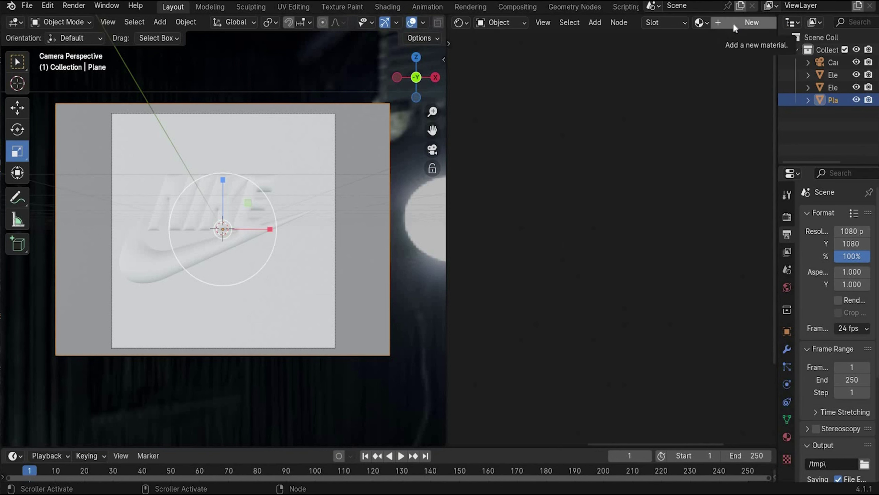
{"action": "left_click", "coordinate": [733, 22]}
- Give the plane's material the hex base colour CDBAB3
{"action": "left_click", "coordinate": [661, 212]}
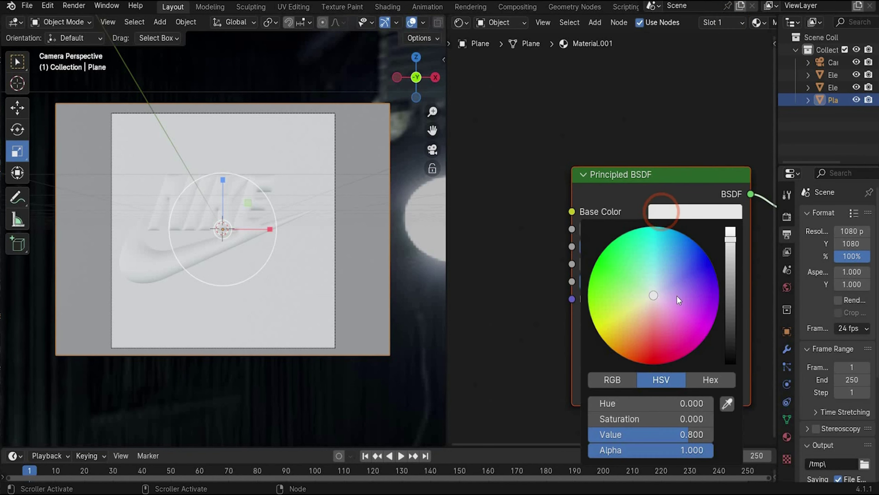
{"action": "left_click", "coordinate": [710, 379]}
{"action": "left_click", "coordinate": [656, 402]}
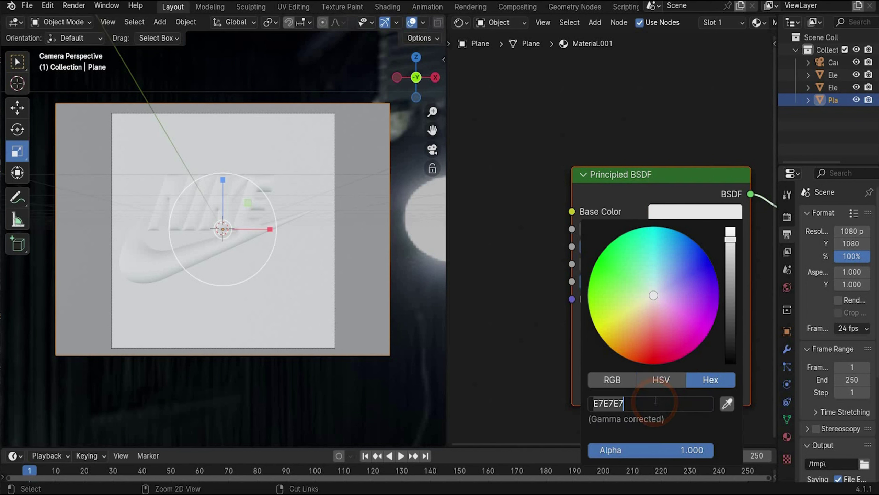
{"action": "type", "text": "CDBAB3"}
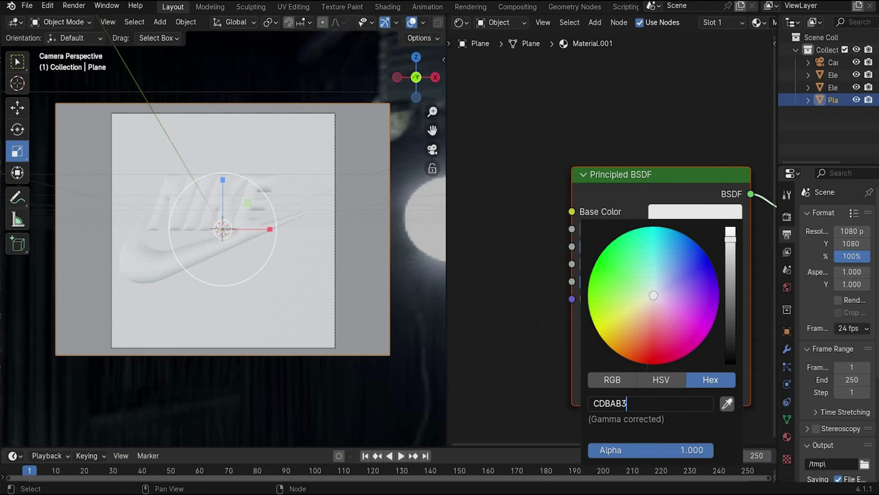
{"action": "key", "text": "Return"}
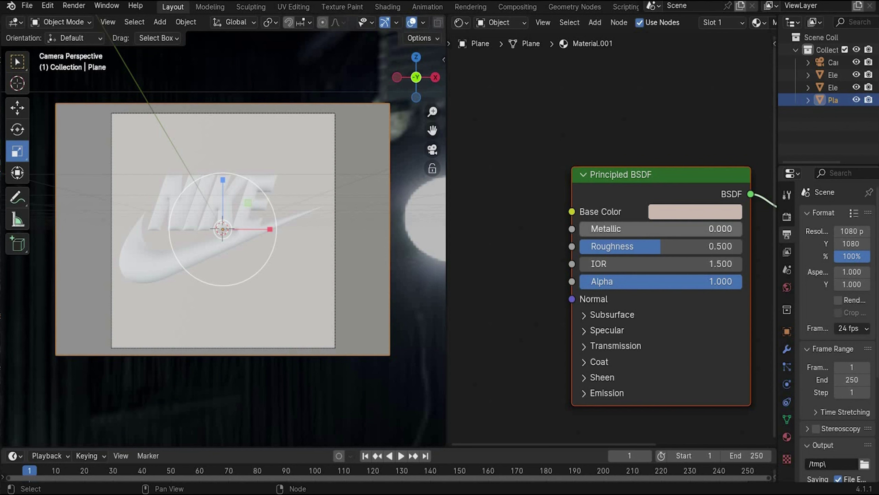
- Set the plane material's Metallic to 1.0 and Roughness to 0.8
{"action": "left_click_drag", "start_coordinate": [742, 228], "coordinate": [748, 228]}
{"action": "left_click", "coordinate": [692, 246]}
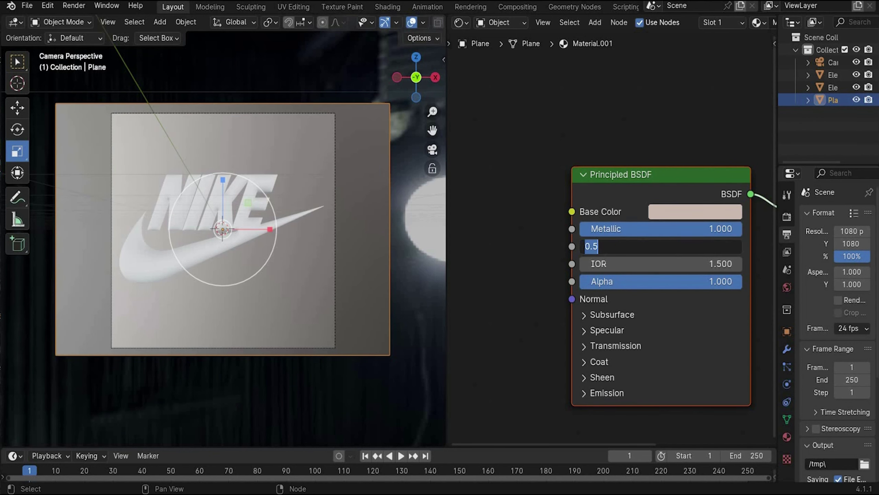
{"action": "left_click", "coordinate": [692, 246]}
{"action": "type", "text": "1"}
{"action": "key", "text": "Return"}
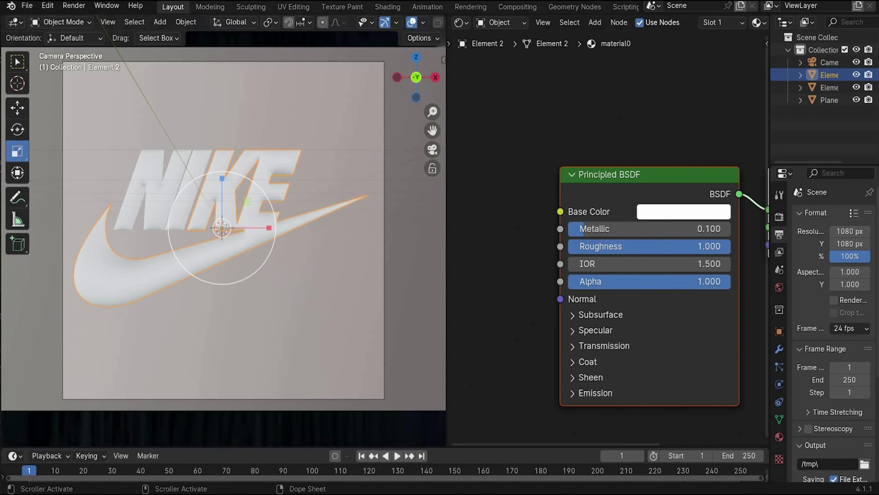
- After checking the reference image, set the logo's Roughness to 0 and Transmission Weight to 1
{"action": "left_click", "coordinate": [368, 492]}
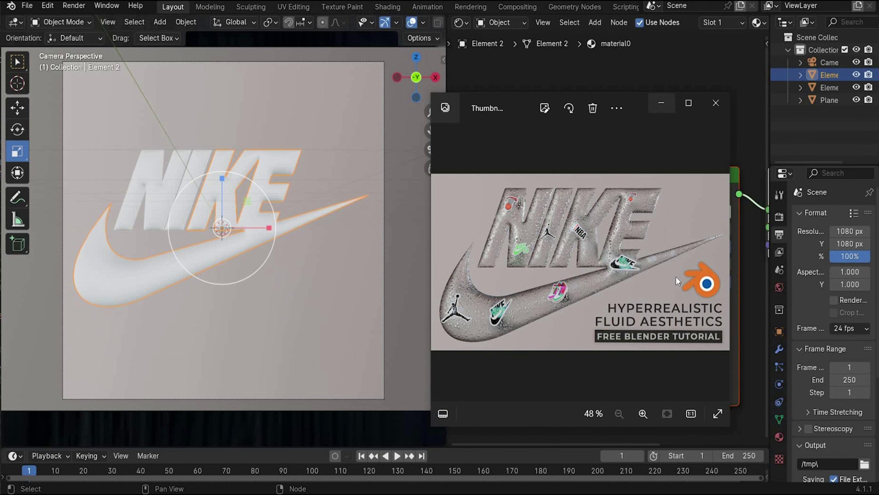
{"action": "key", "text": "alt+Tab"}
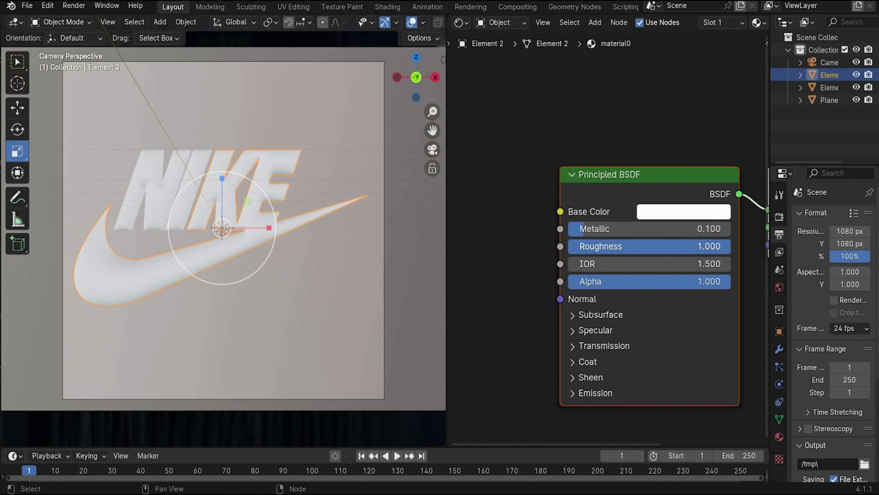
{"action": "left_click_drag", "start_coordinate": [647, 246], "coordinate": [588, 246]}
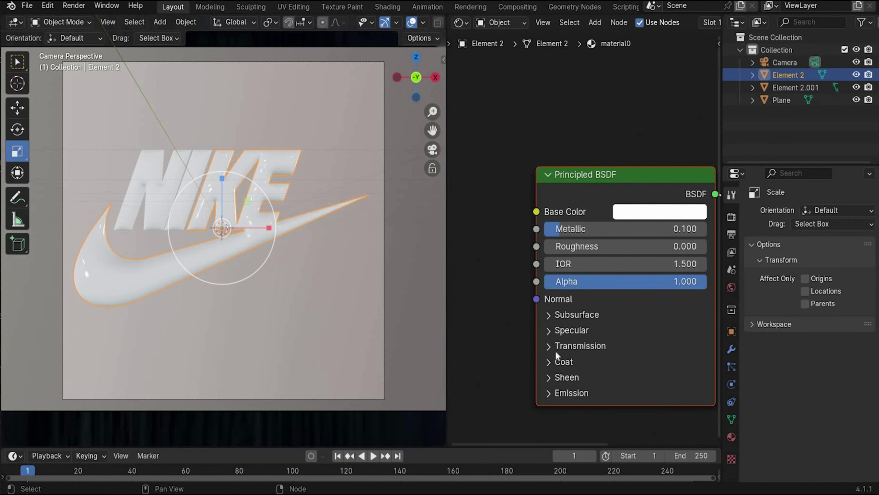
{"action": "left_click", "coordinate": [553, 346]}
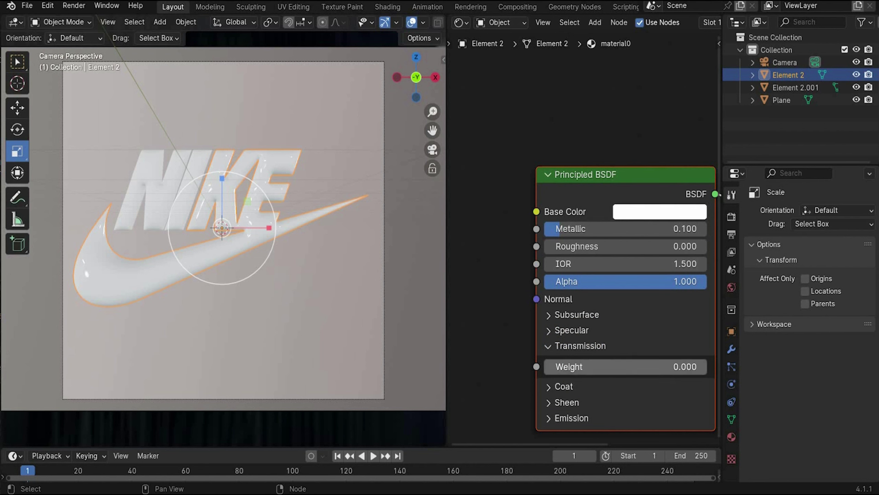
{"action": "left_click_drag", "start_coordinate": [645, 371], "coordinate": [671, 369]}
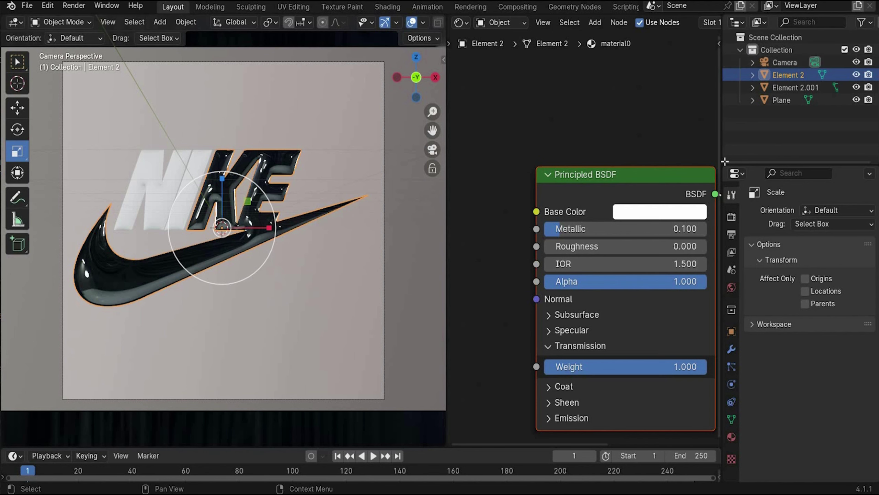
- With the camera selected, check Ambient Occlusion, Screen Space Reflections and its Refraction option in Render Properties
{"action": "left_click", "coordinate": [784, 63]}
{"action": "left_click", "coordinate": [731, 216]}
{"action": "left_click_drag", "start_coordinate": [722, 240], "coordinate": [661, 240]}
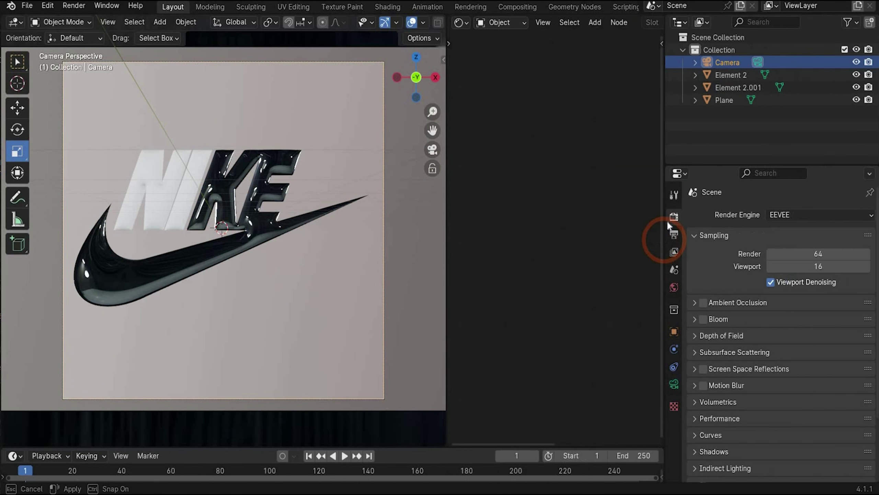
{"action": "left_click_drag", "start_coordinate": [448, 231], "coordinate": [360, 230]}
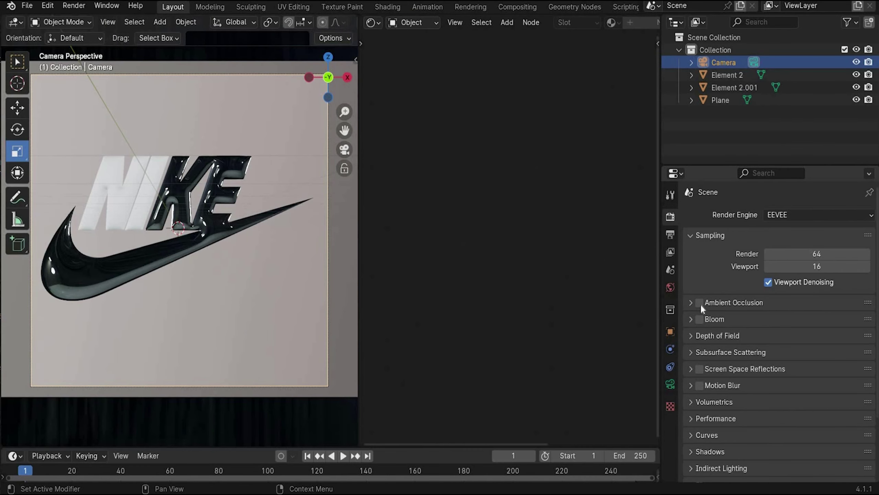
{"action": "left_click", "coordinate": [700, 303]}
{"action": "left_click", "coordinate": [692, 370]}
{"action": "left_click", "coordinate": [690, 370]}
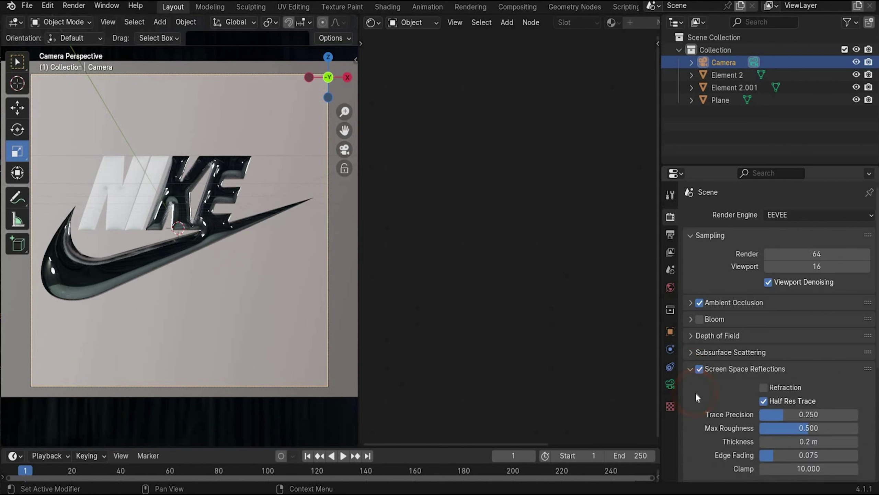
{"action": "left_click", "coordinate": [763, 387]}
- In Element 2's material settings, enable Backface Culling, Raytrace Refraction and Subsurface Translucency with Refraction Depth 7 m
{"action": "left_click", "coordinate": [180, 240]}
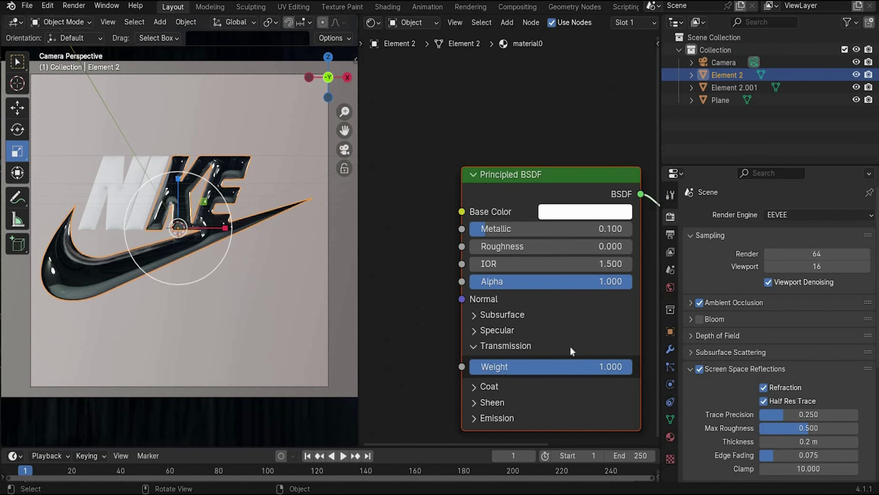
{"action": "left_click", "coordinate": [670, 437]}
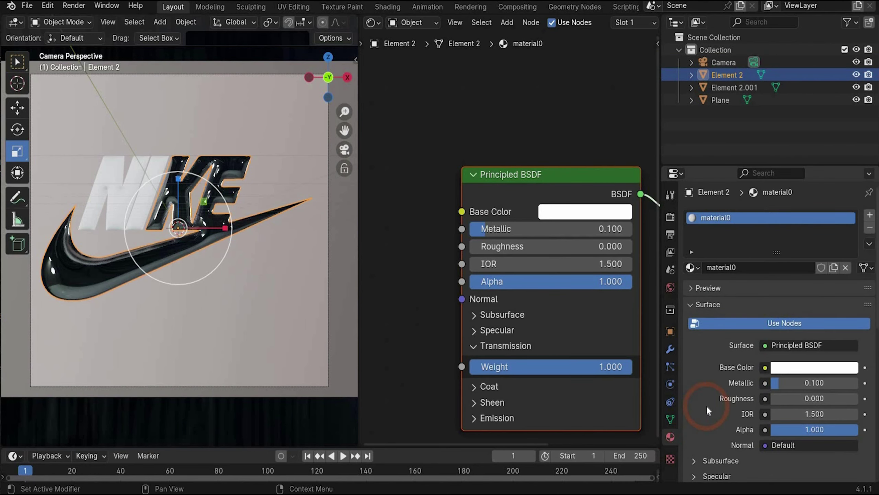
{"action": "scroll", "coordinate": [706, 405], "scroll_direction": "down", "scroll_amount": 2}
{"action": "scroll", "coordinate": [706, 405], "scroll_direction": "down", "scroll_amount": 20}
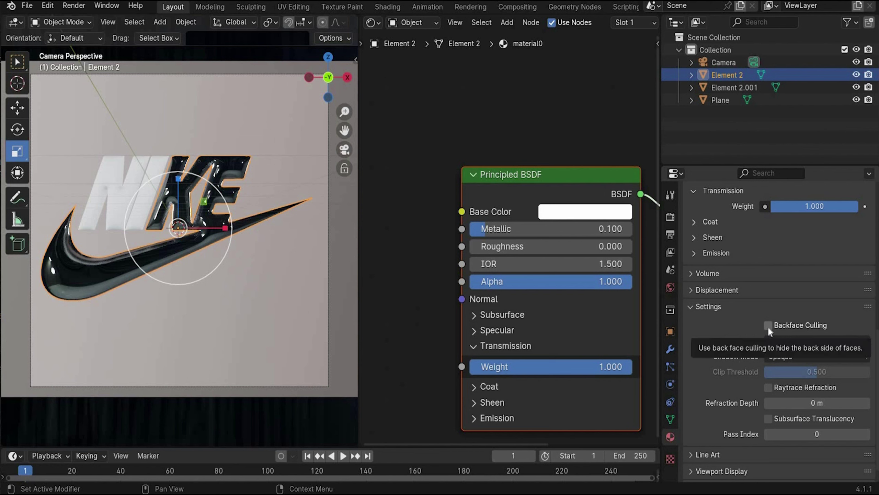
{"action": "left_click", "coordinate": [768, 326]}
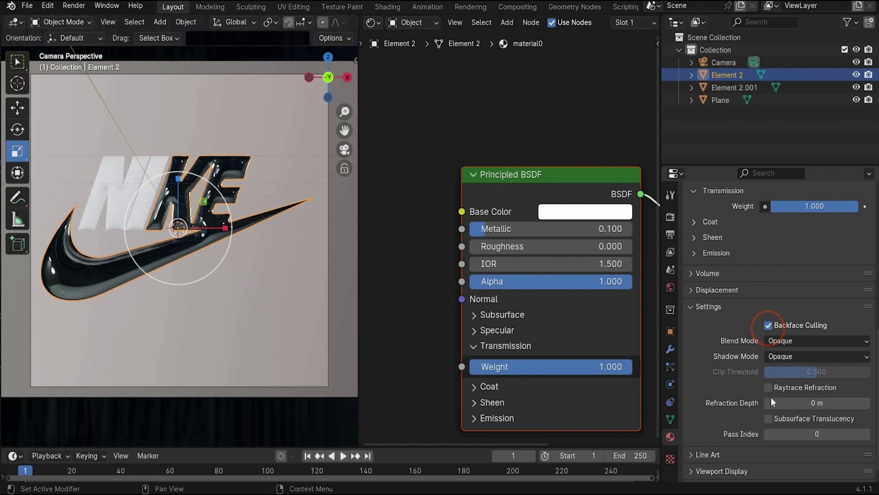
{"action": "left_click", "coordinate": [769, 387]}
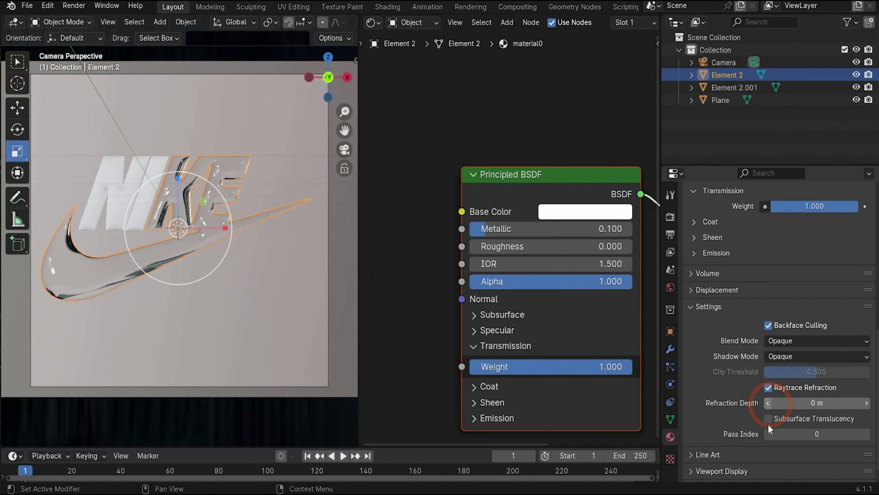
{"action": "left_click", "coordinate": [768, 419]}
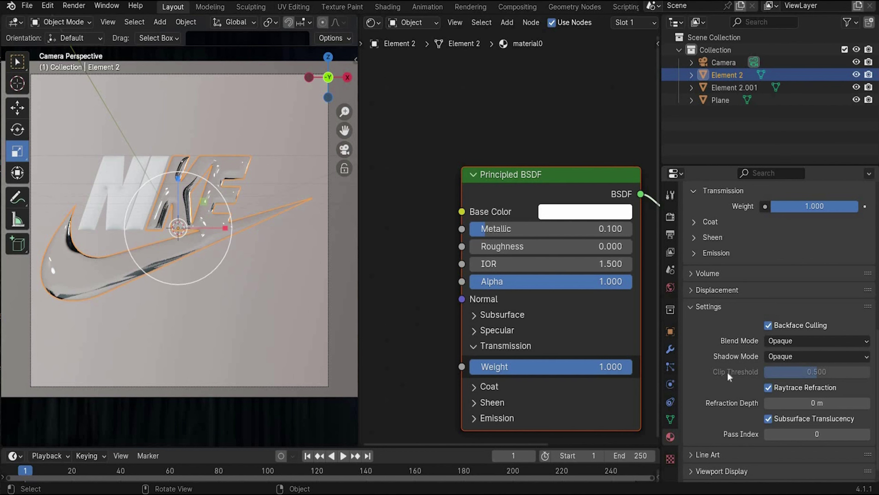
{"action": "left_click", "coordinate": [799, 403]}
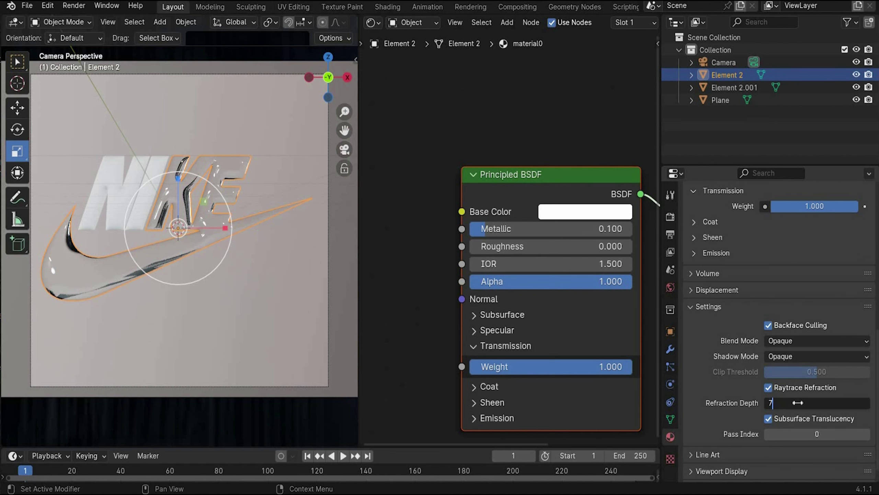
{"action": "key", "text": "Return"}
- Feed a Fresnel node through a Color Ramp into the logo's Base Color
{"action": "scroll", "coordinate": [411, 228], "scroll_direction": "down", "scroll_amount": 1}
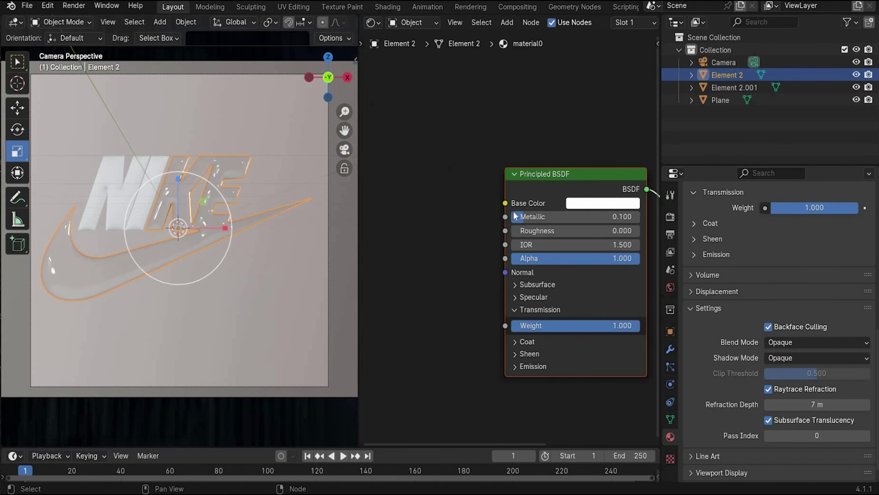
{"action": "left_click_drag", "start_coordinate": [505, 203], "coordinate": [457, 210]}
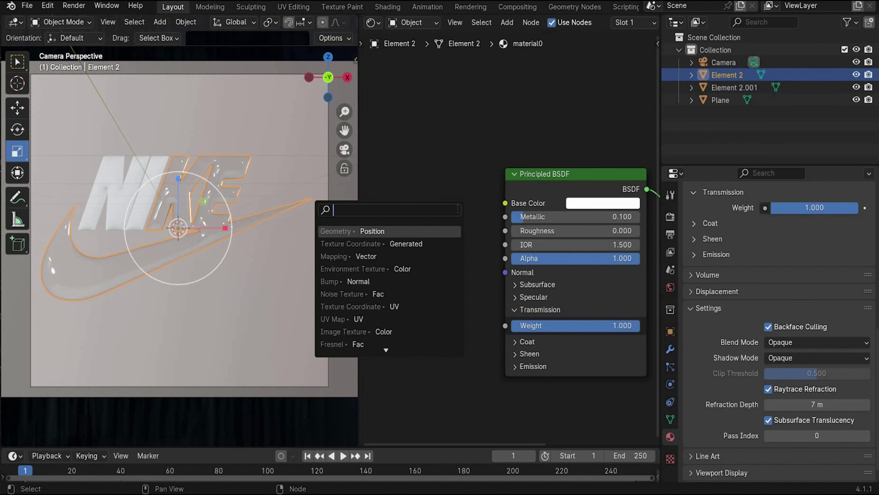
{"action": "type", "text": "color"}
{"action": "middle_click_drag", "start_coordinate": [479, 307], "coordinate": [566, 291]}
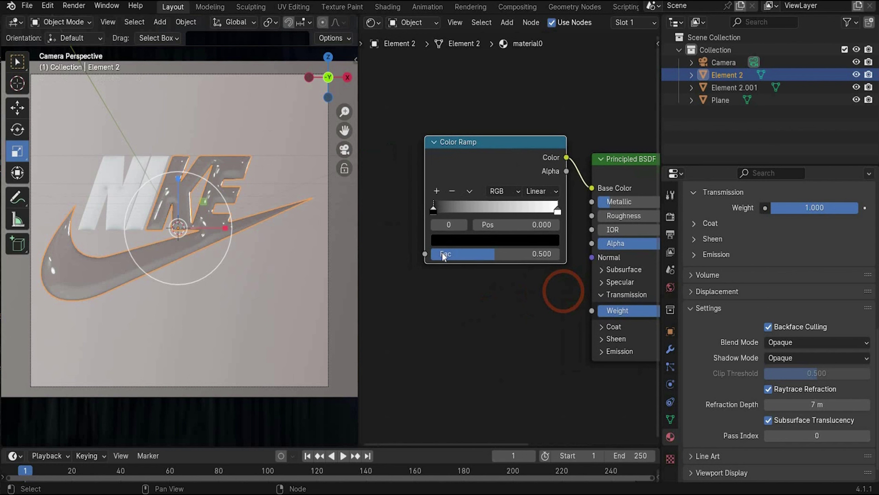
{"action": "left_click_drag", "start_coordinate": [425, 254], "coordinate": [411, 272]}
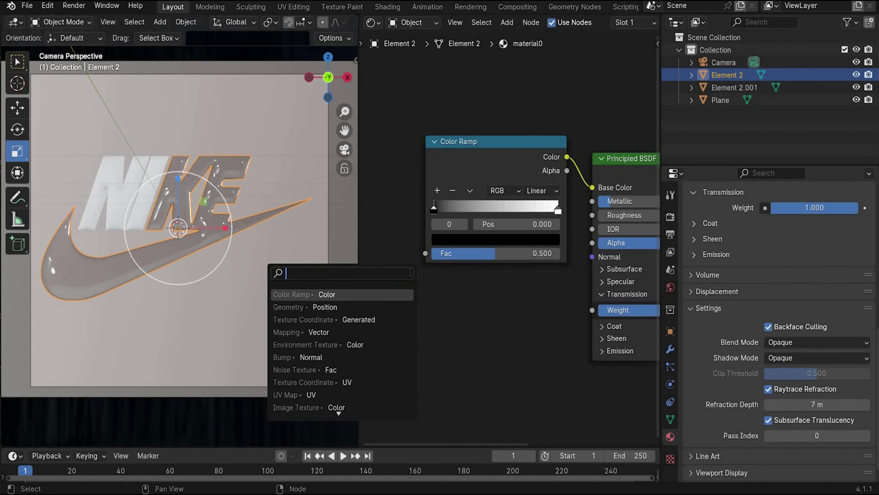
{"action": "type", "text": "fr"}
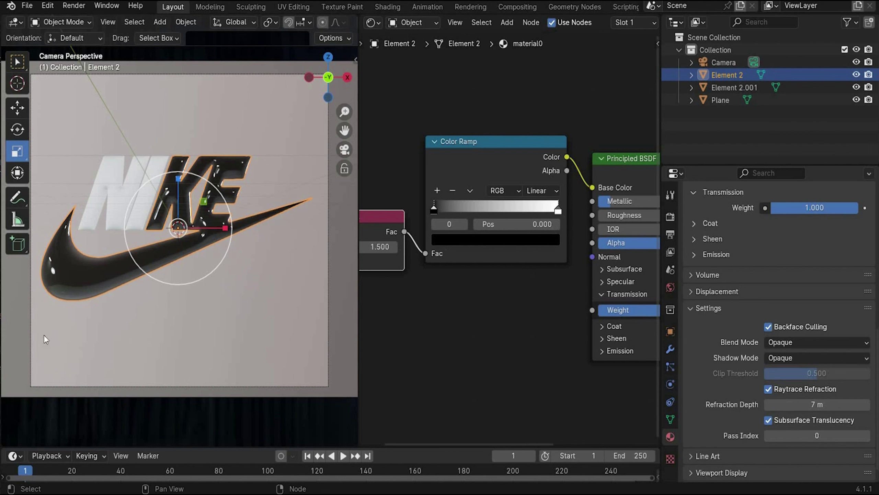
- Move the black stop to 0.342, shift the white stop left, and add a middle stop coloured AC9F95
{"action": "mouse_move", "coordinate": [439, 209]}
{"action": "left_mouse_down"}
{"action": "mouse_move", "coordinate": [508, 213]}
{"action": "mouse_move", "coordinate": [443, 211]}
{"action": "left_mouse_up"}
{"action": "left_click_drag", "start_coordinate": [559, 211], "coordinate": [429, 210]}
{"action": "left_click", "coordinate": [445, 181]}
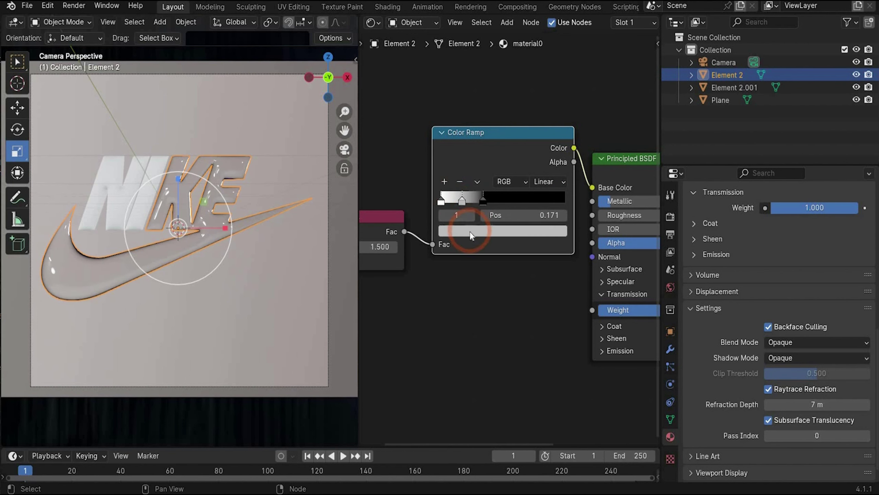
{"action": "left_click", "coordinate": [471, 232]}
{"action": "left_click", "coordinate": [501, 174]}
{"action": "type", "text": "AC9F95"}
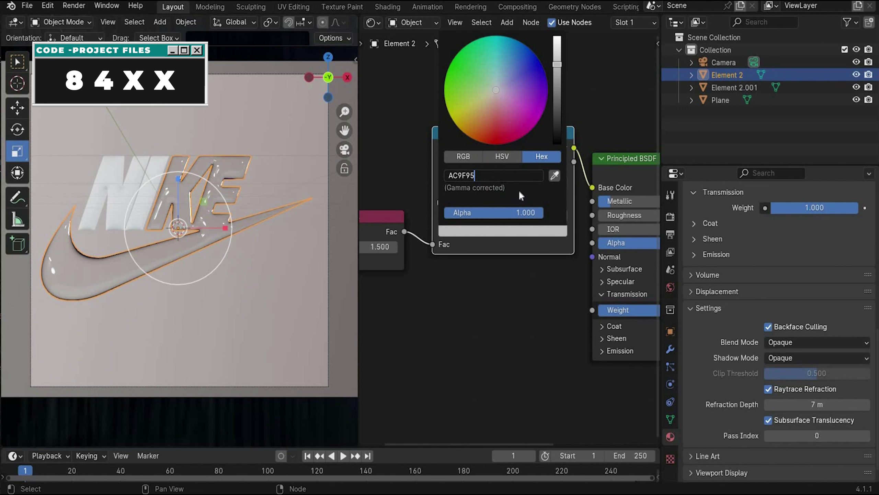
{"action": "key", "text": "Return"}
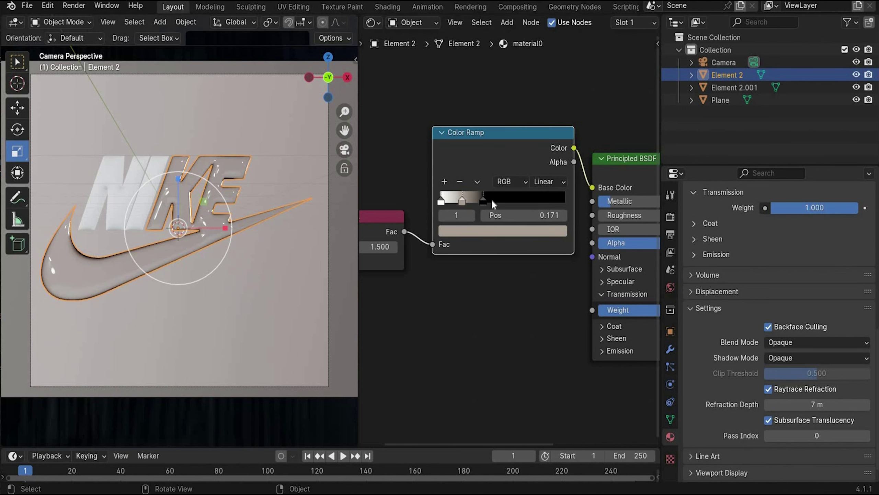
- Recolour the black ramp stop to 655E58 and slide the middle stop to about 0.280
{"action": "left_click", "coordinate": [483, 203]}
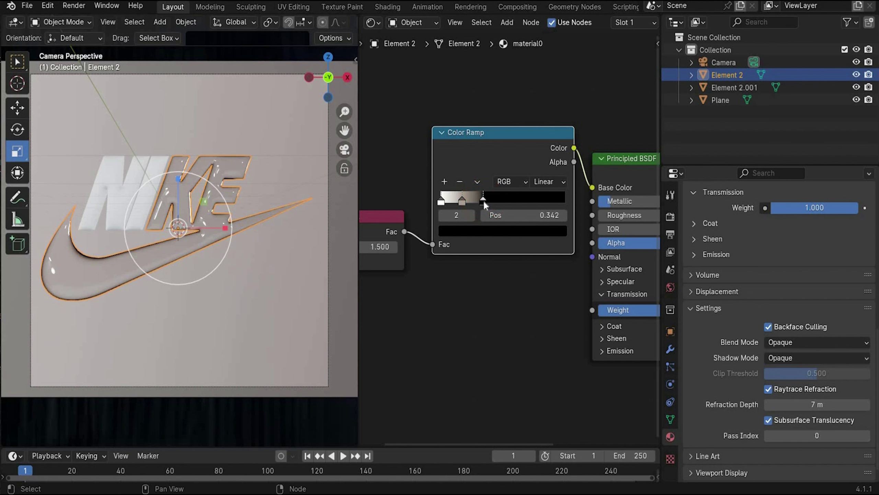
{"action": "left_click", "coordinate": [480, 231]}
{"action": "left_click", "coordinate": [494, 175]}
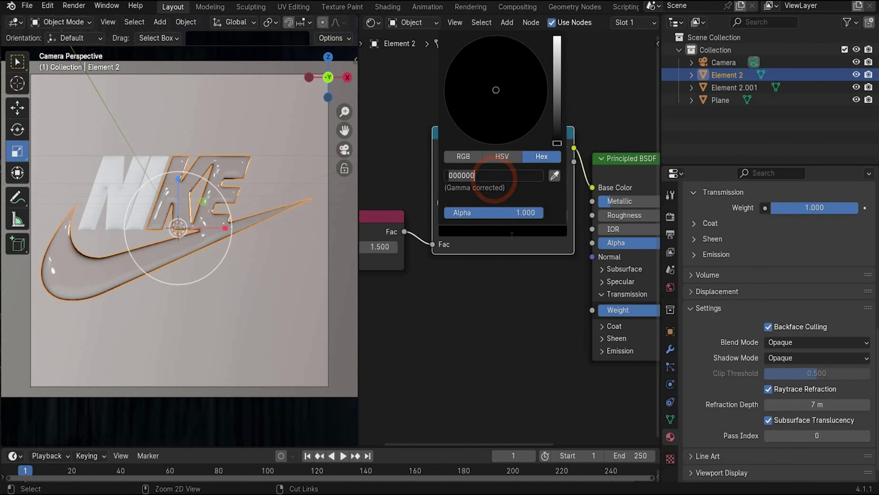
{"action": "type", "text": "655E58"}
{"action": "key", "text": "Return"}
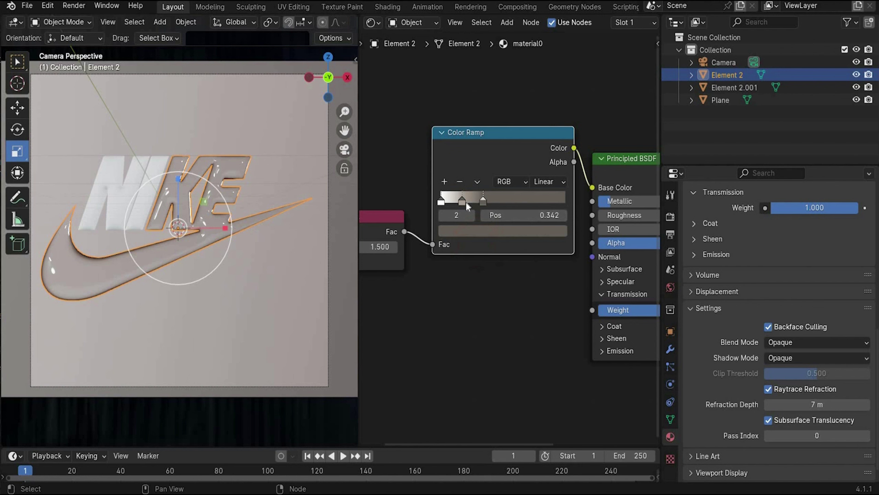
{"action": "mouse_move", "coordinate": [465, 204]}
{"action": "left_mouse_down"}
{"action": "mouse_move", "coordinate": [483, 203]}
{"action": "mouse_move", "coordinate": [474, 202]}
{"action": "left_mouse_up"}
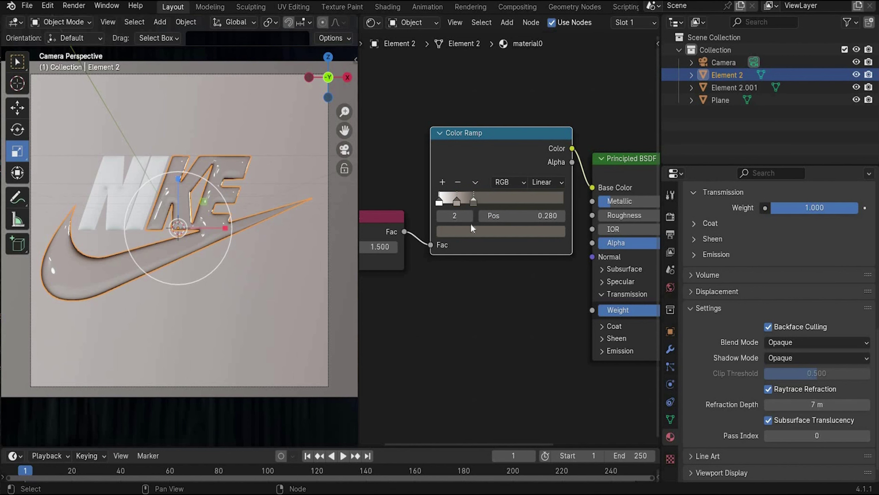
{"action": "left_click", "coordinate": [331, 335]}
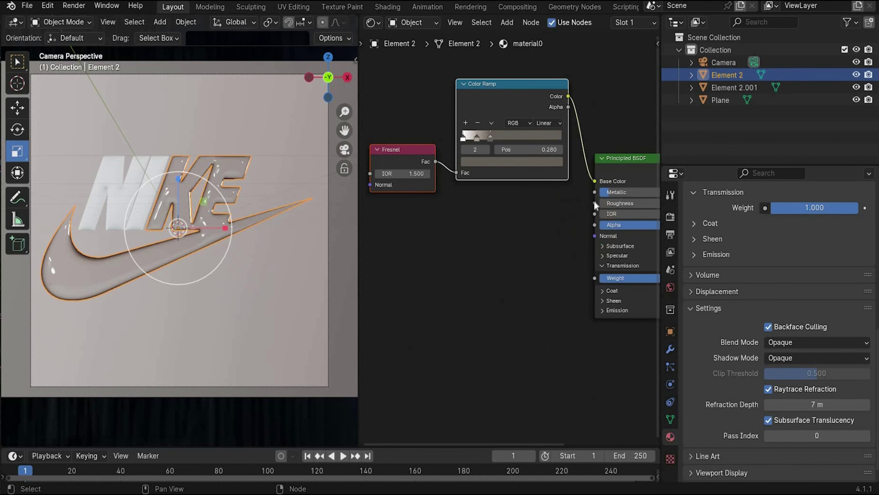
- Drive the logo's Roughness with a Noise Texture using Texture Coordinate UV
{"action": "left_click_drag", "start_coordinate": [595, 204], "coordinate": [538, 223]}
{"action": "type", "text": "noise"}
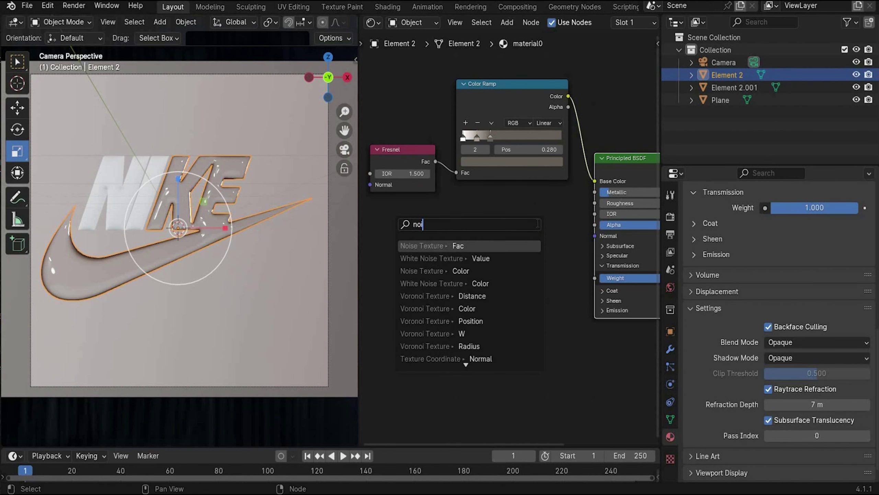
{"action": "left_click", "coordinate": [514, 240]}
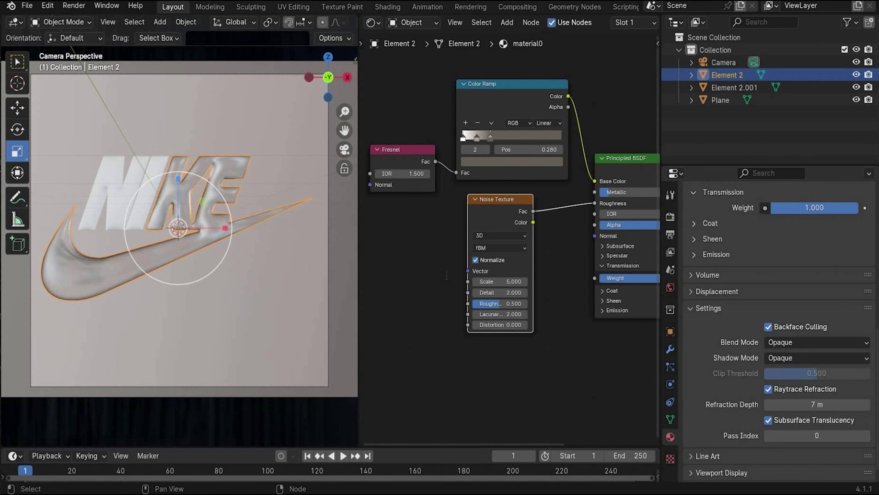
{"action": "left_click_drag", "start_coordinate": [468, 270], "coordinate": [447, 275]}
{"action": "type", "text": "textur"}
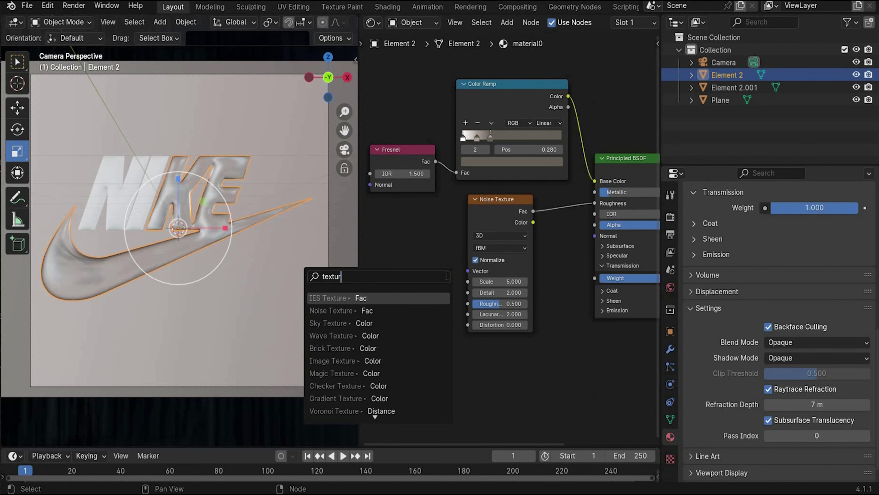
{"action": "type", "text": " coo"}
{"action": "left_click", "coordinate": [420, 323]}
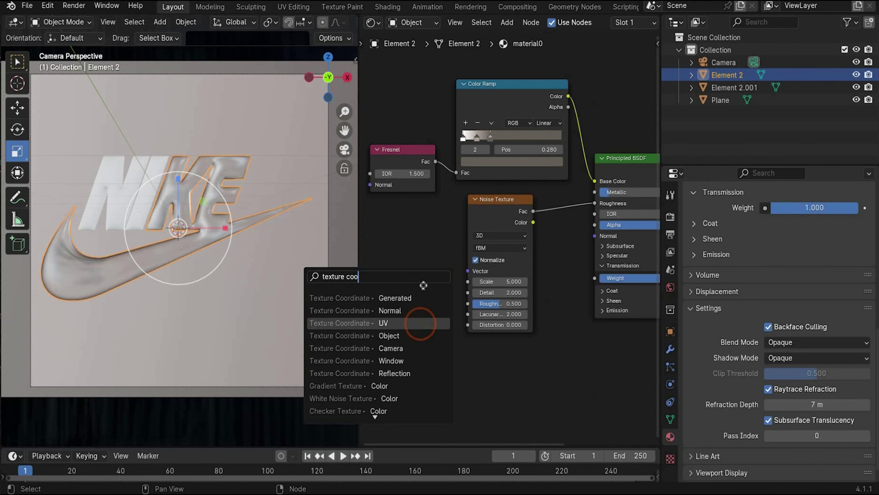
{"action": "left_click", "coordinate": [409, 285]}
- Set the Noise Texture's Scale to 10 and Detail to 15
{"action": "scroll", "coordinate": [174, 184], "scroll_direction": "up", "scroll_amount": 1}
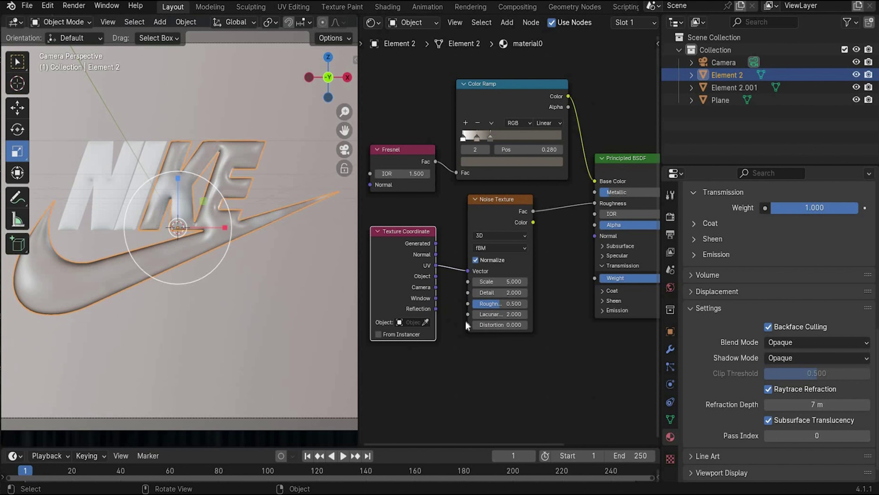
{"action": "scroll", "coordinate": [466, 300], "scroll_direction": "up", "scroll_amount": 4}
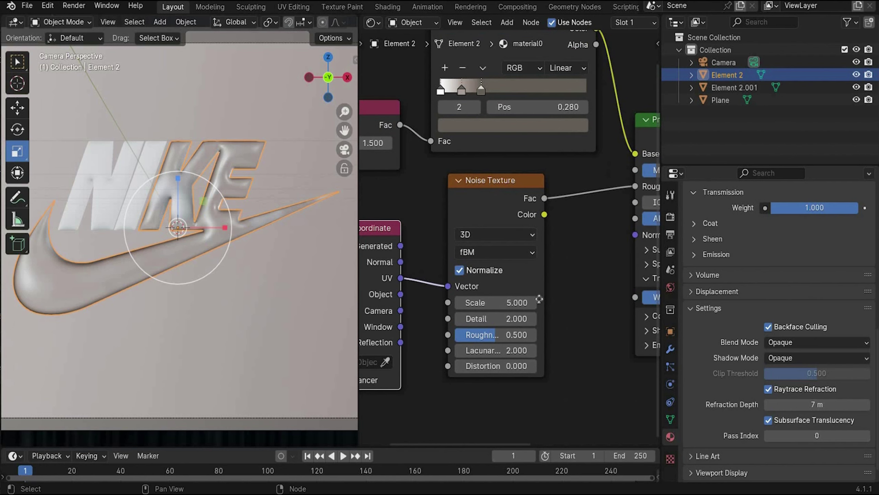
{"action": "left_click", "coordinate": [523, 220]}
{"action": "type", "text": "10"}
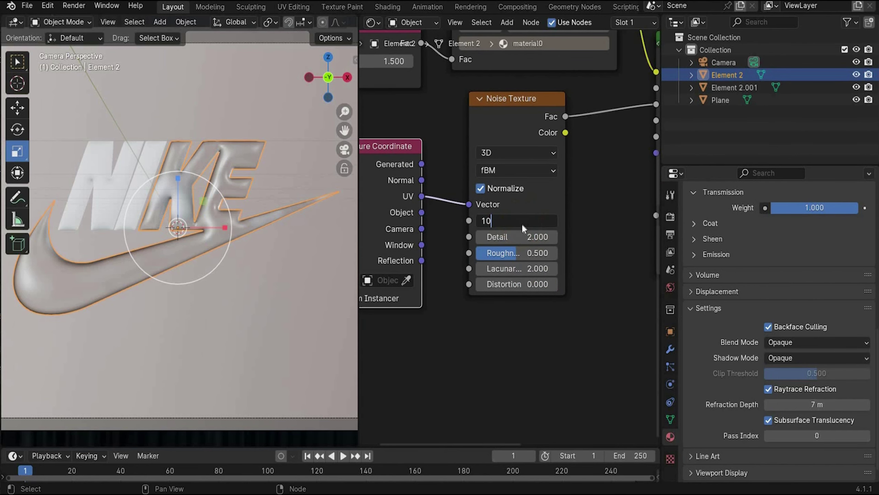
{"action": "key", "text": "Return"}
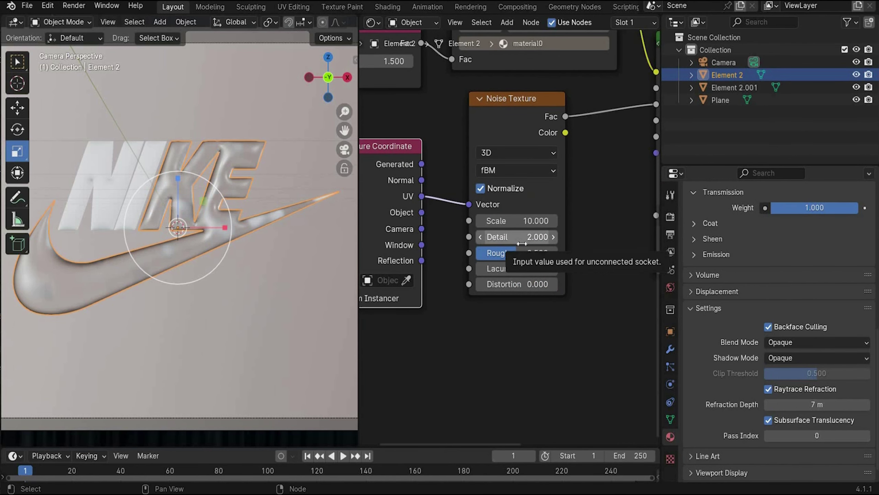
{"action": "left_click", "coordinate": [522, 242]}
{"action": "type", "text": "15"}
{"action": "key", "text": "Return"}
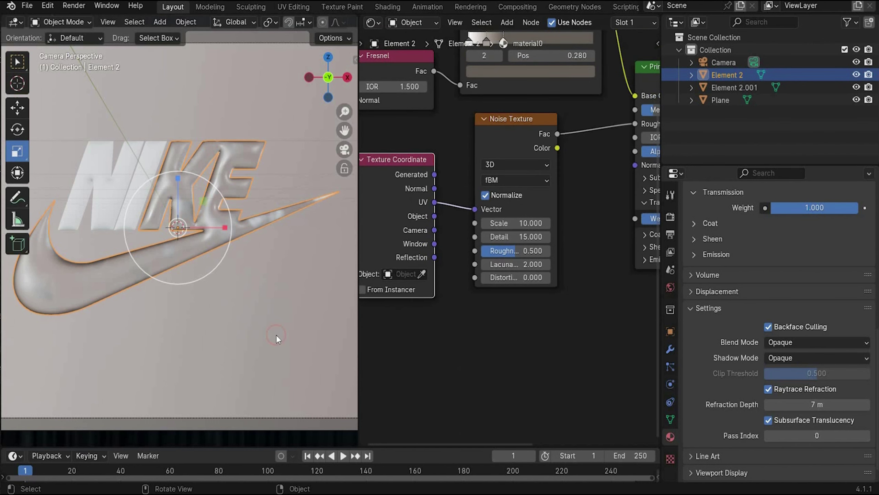
- Make the Element 2 logo the active object again after accidentally selecting the background plane
{"action": "left_click", "coordinate": [276, 334]}
{"action": "key", "text": "ctrl+z"}
{"action": "left_click", "coordinate": [239, 203]}
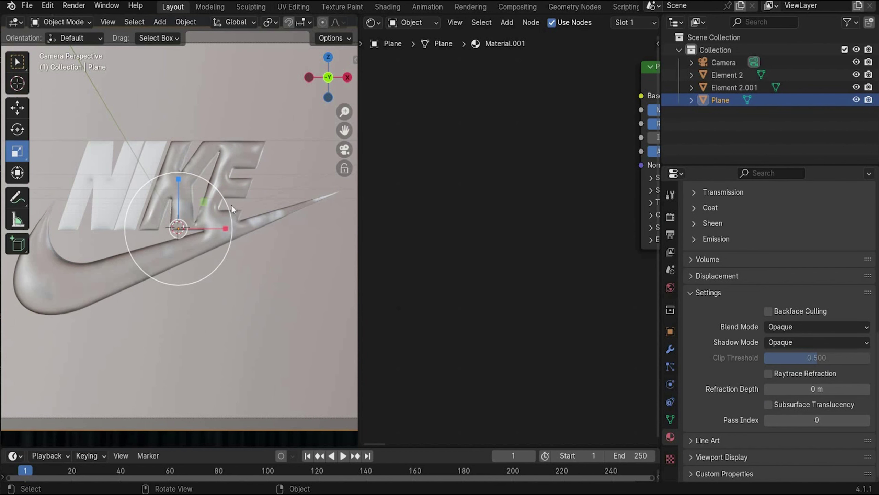
{"action": "left_click", "coordinate": [229, 162]}
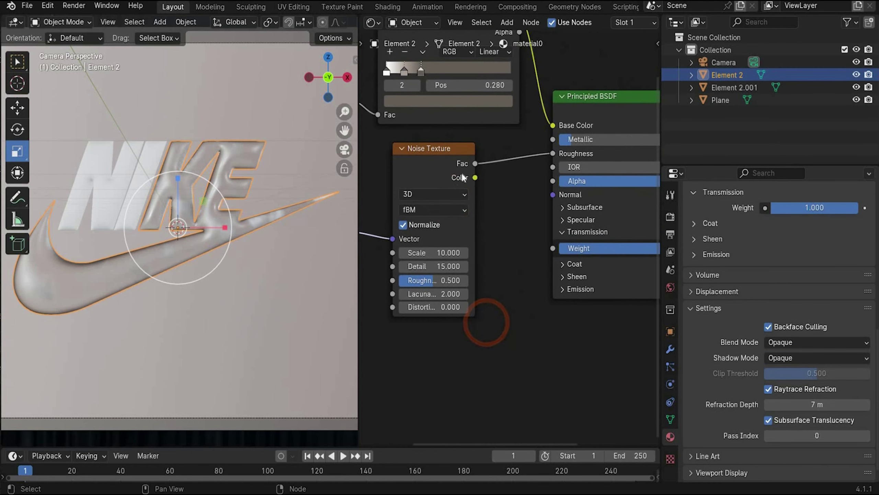
- Insert a Color Ramp between the noise and Roughness, moving its black stop to 0.098
{"action": "left_click_drag", "start_coordinate": [475, 177], "coordinate": [498, 218]}
{"action": "type", "text": "co"}
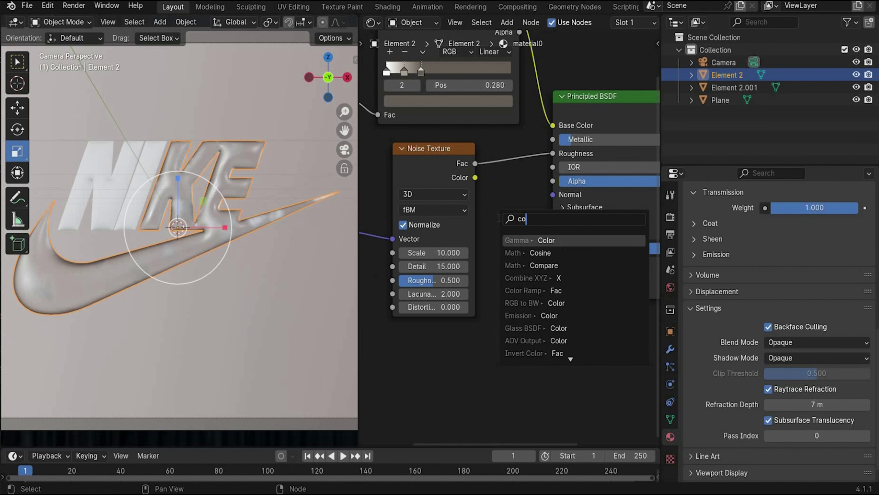
{"action": "type", "text": "lor ram"}
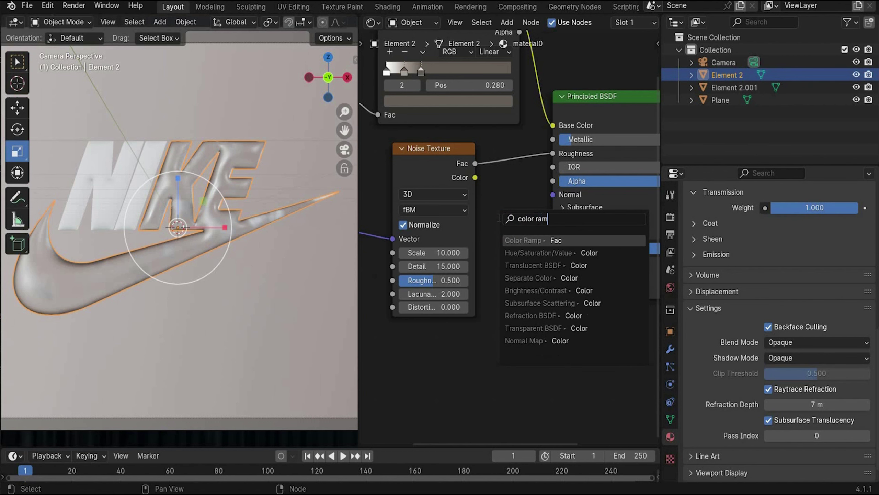
{"action": "key", "text": "Return"}
{"action": "left_click", "coordinate": [520, 248]}
{"action": "left_click_drag", "start_coordinate": [631, 228], "coordinate": [618, 197]}
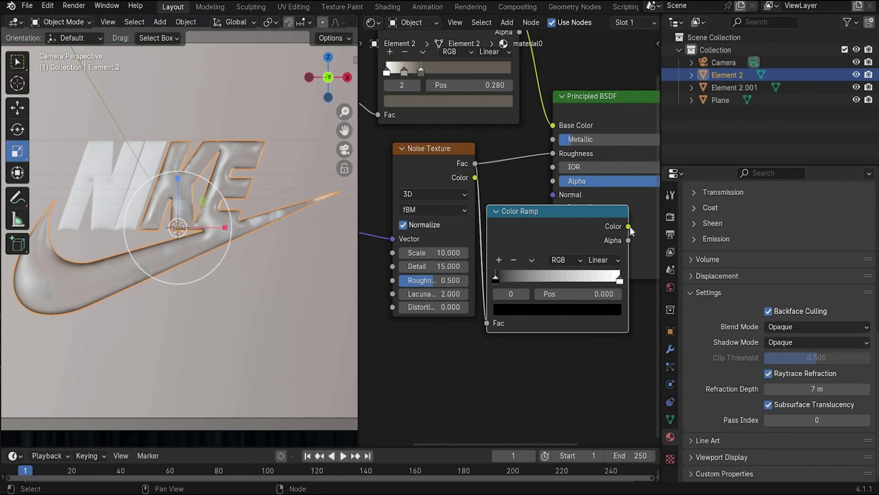
{"action": "left_click_drag", "start_coordinate": [630, 226], "coordinate": [600, 194]}
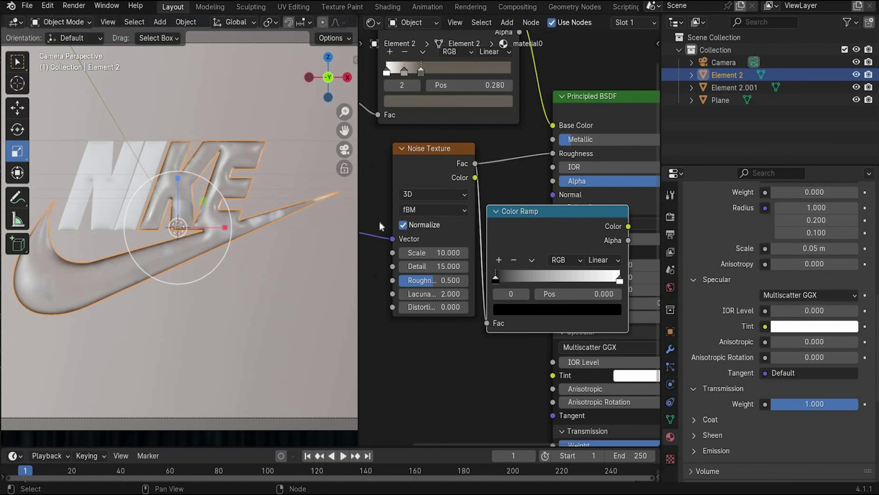
{"action": "left_click_drag", "start_coordinate": [451, 247], "coordinate": [493, 247]}
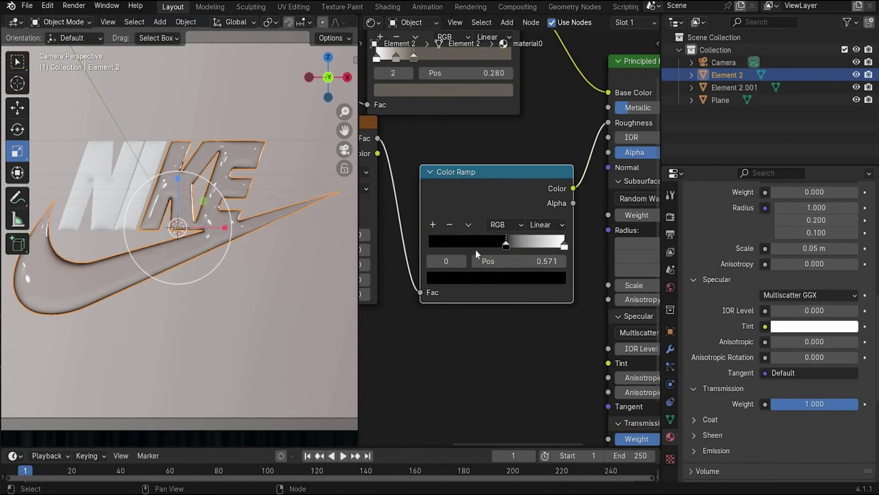
{"action": "mouse_move", "coordinate": [429, 244]}
{"action": "left_mouse_down"}
{"action": "mouse_move", "coordinate": [453, 245]}
{"action": "mouse_move", "coordinate": [405, 246]}
{"action": "mouse_move", "coordinate": [416, 248]}
{"action": "left_mouse_up"}
{"action": "left_click", "coordinate": [463, 331]}
{"action": "scroll", "coordinate": [486, 329], "scroll_direction": "down", "scroll_amount": 9}
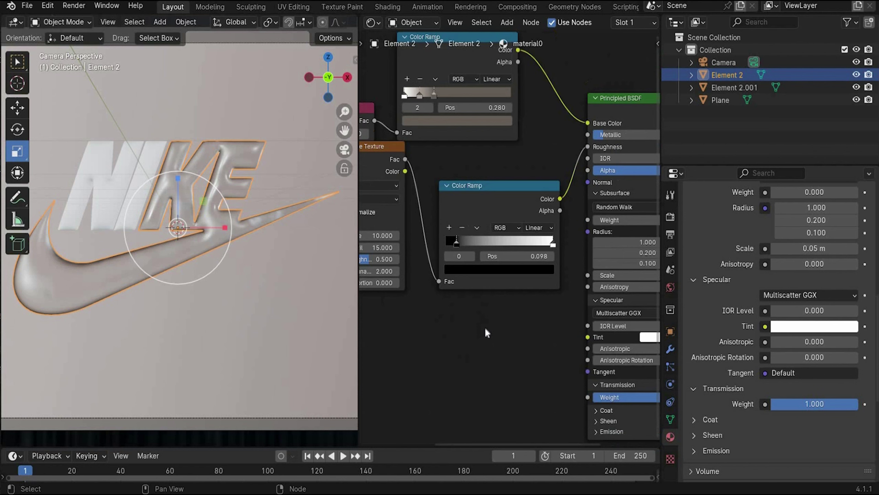
- After checking the reference image, add a Bump node feeding the shader's Normal
{"action": "key", "text": "alt+Tab"}
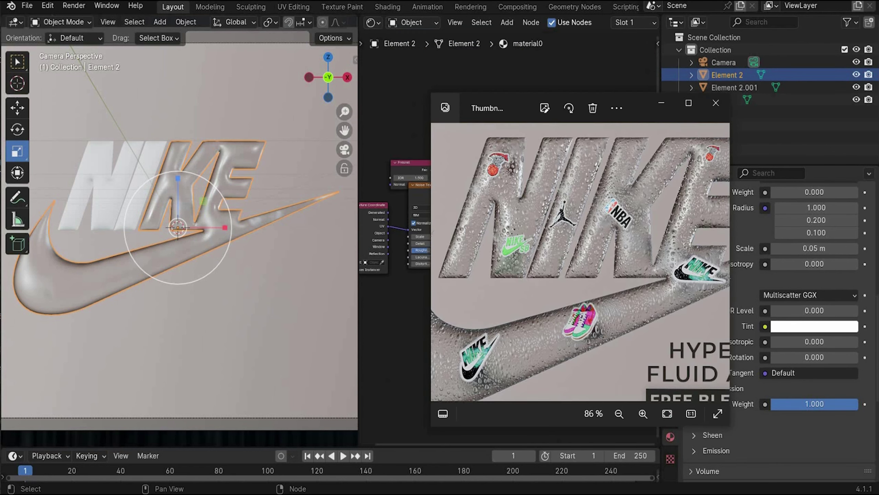
{"action": "key", "text": "alt+Tab"}
{"action": "middle_click_drag", "start_coordinate": [501, 326], "coordinate": [490, 285]}
{"action": "scroll", "coordinate": [519, 308], "scroll_direction": "up", "scroll_amount": 5}
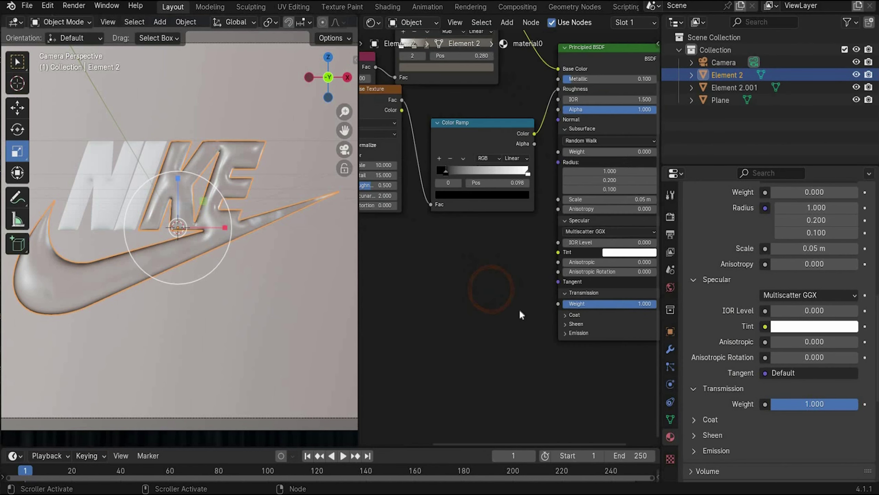
{"action": "scroll", "coordinate": [519, 309], "scroll_direction": "down", "scroll_amount": 2}
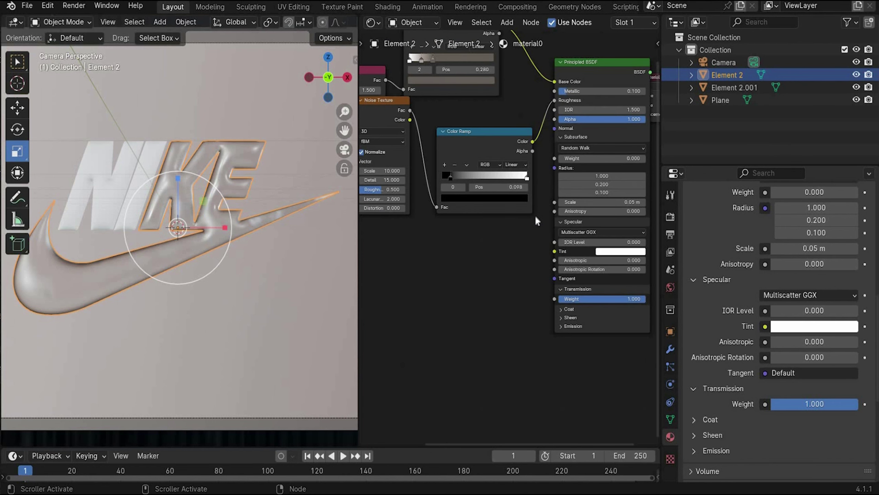
{"action": "left_click_drag", "start_coordinate": [555, 128], "coordinate": [484, 280]}
{"action": "type", "text": "bum"}
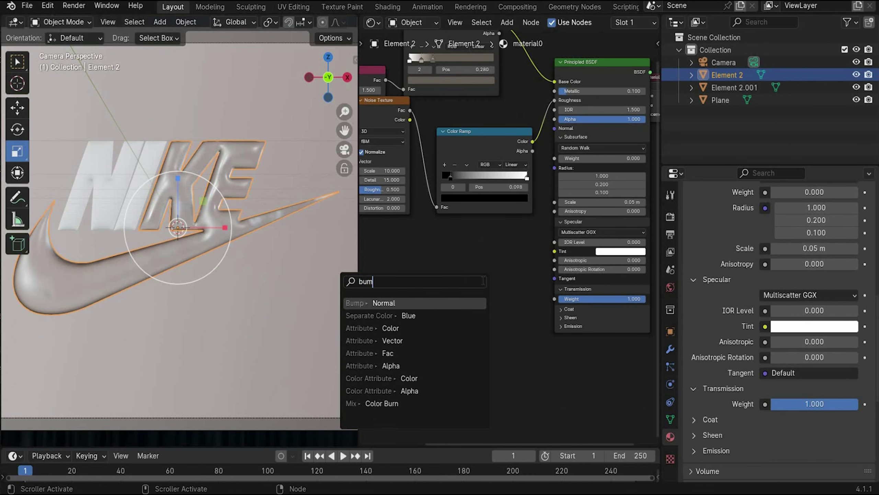
{"action": "type", "text": "p"}
{"action": "key", "text": "Return"}
{"action": "left_click", "coordinate": [454, 348]}
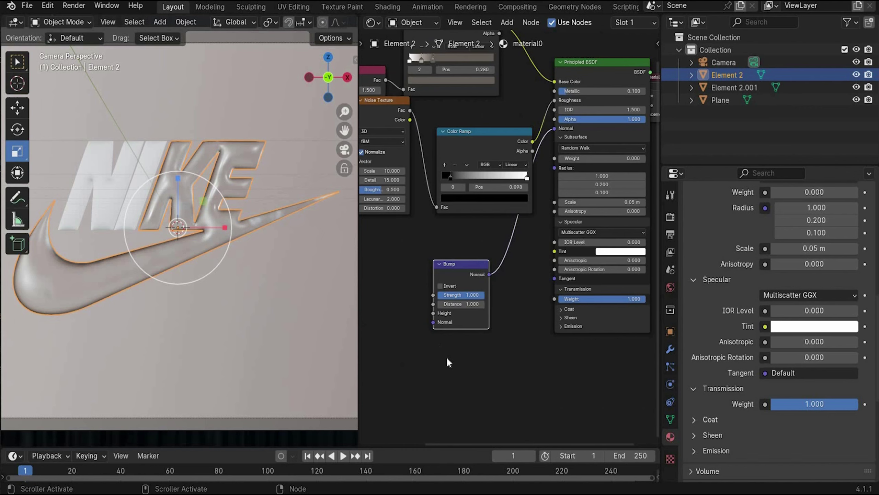
- Add an Image Texture node driving the Bump node's Height
{"action": "scroll", "coordinate": [495, 288], "scroll_direction": "up", "scroll_amount": 3}
{"action": "left_click_drag", "start_coordinate": [438, 273], "coordinate": [420, 289]}
{"action": "type", "text": "image"}
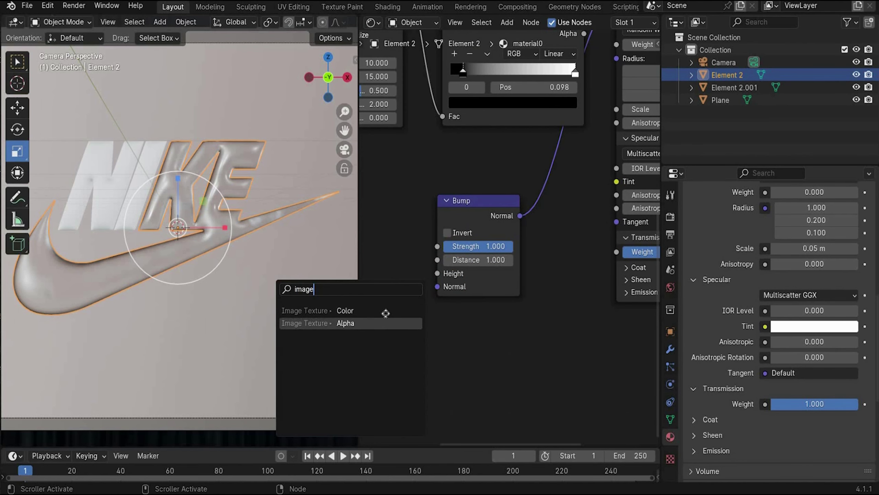
{"action": "left_click", "coordinate": [385, 310]}
- Feed the image's Color into a Displacement node connected to the Material Output's Displacement
{"action": "left_click_drag", "start_coordinate": [488, 295], "coordinate": [501, 323]}
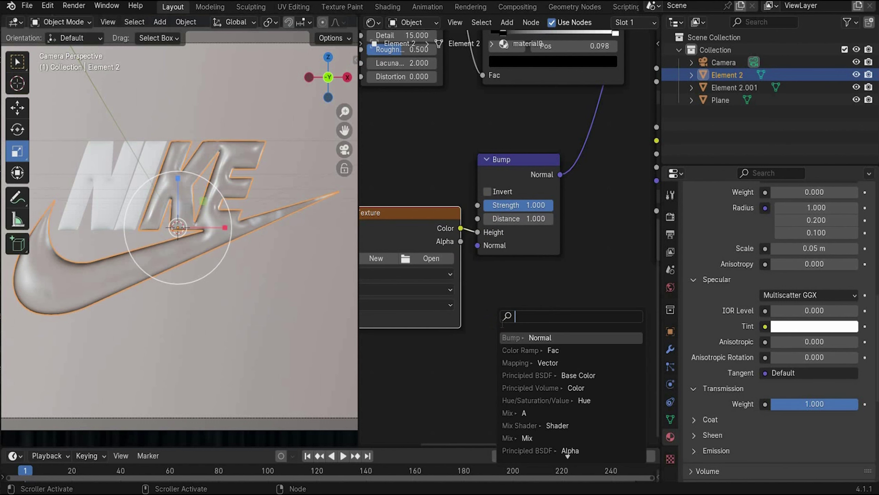
{"action": "type", "text": "dipl"}
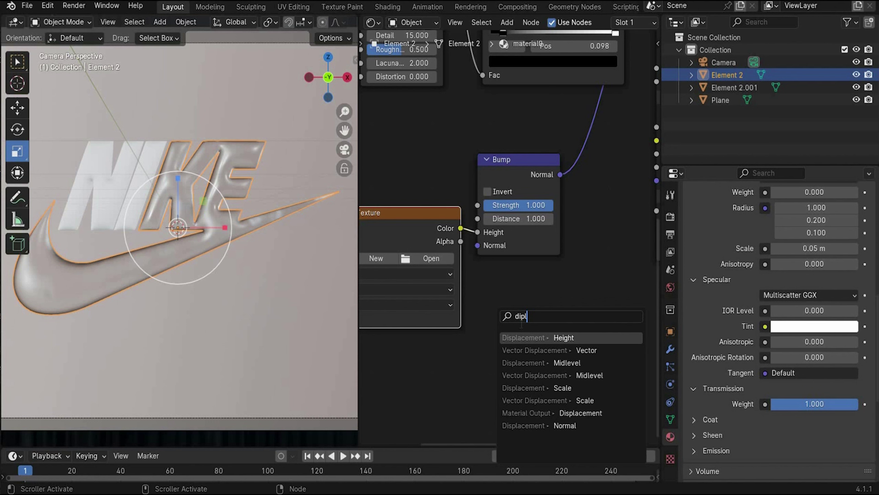
{"action": "key", "text": "Return"}
{"action": "left_click", "coordinate": [492, 337]}
{"action": "scroll", "coordinate": [554, 324], "scroll_direction": "down", "scroll_amount": 5}
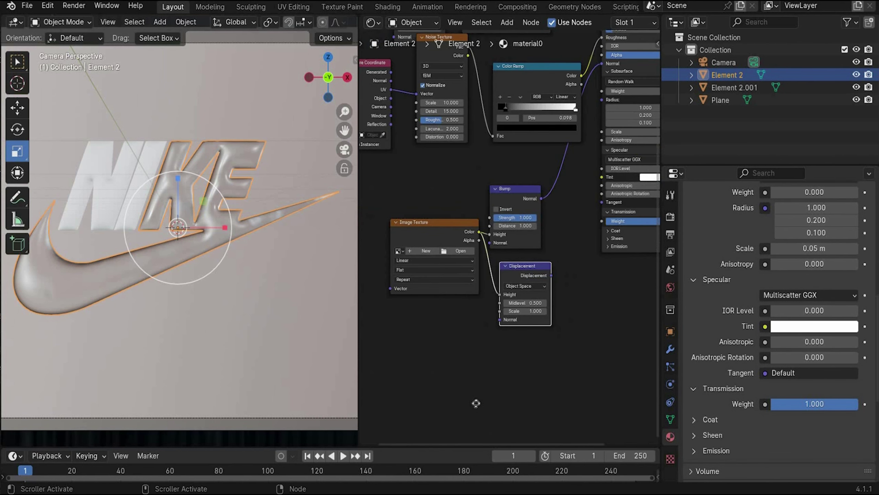
{"action": "middle_click_drag", "start_coordinate": [476, 403], "coordinate": [316, 490]}
{"action": "left_click_drag", "start_coordinate": [530, 97], "coordinate": [563, 146]}
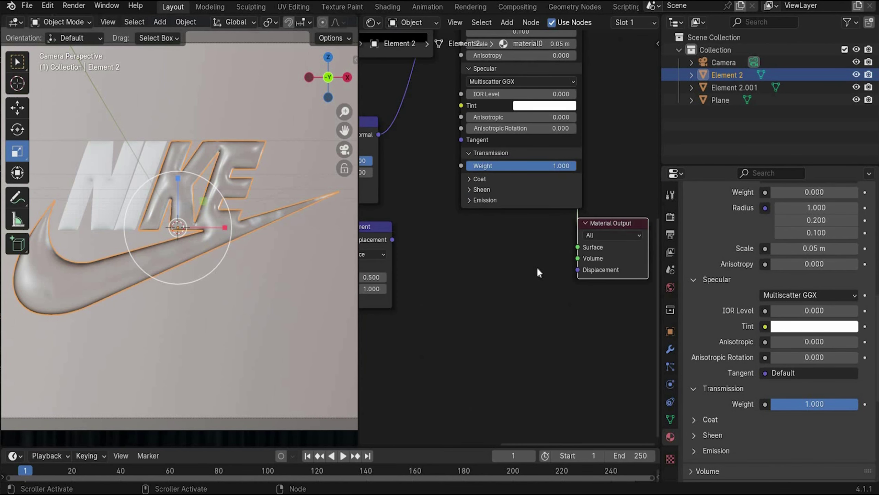
{"action": "left_click_drag", "start_coordinate": [393, 240], "coordinate": [576, 269]}
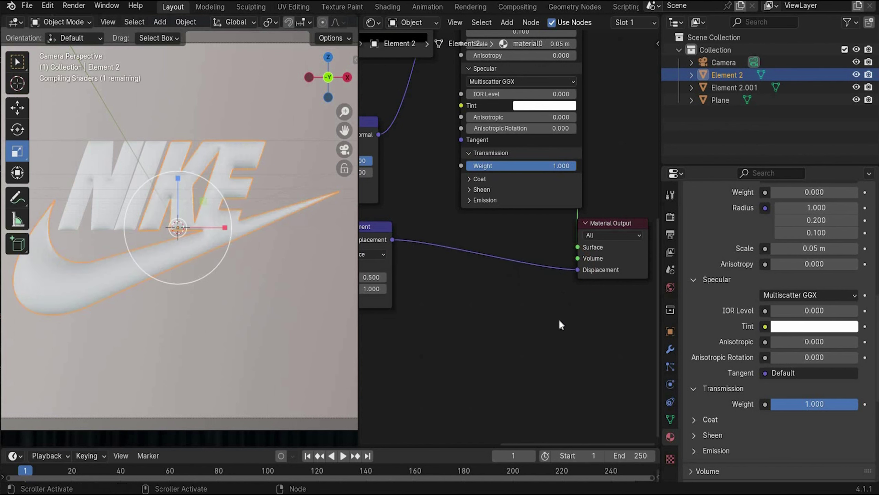
- Add a Mapping node of type Texture feeding the Image Texture's Vector
{"action": "scroll", "coordinate": [559, 319], "scroll_direction": "down", "scroll_amount": 4}
{"action": "middle_click_drag", "start_coordinate": [381, 301], "coordinate": [571, 350]}
{"action": "left_click_drag", "start_coordinate": [477, 367], "coordinate": [463, 262]}
{"action": "middle_click_drag", "start_coordinate": [457, 296], "coordinate": [438, 335]}
{"action": "scroll", "coordinate": [439, 336], "scroll_direction": "up", "scroll_amount": 4}
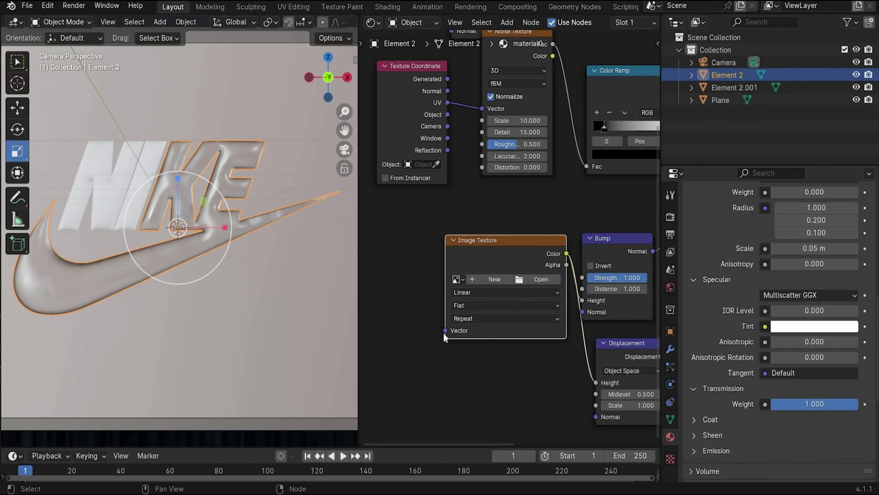
{"action": "left_click_drag", "start_coordinate": [446, 330], "coordinate": [419, 331]}
{"action": "type", "text": "mapp"}
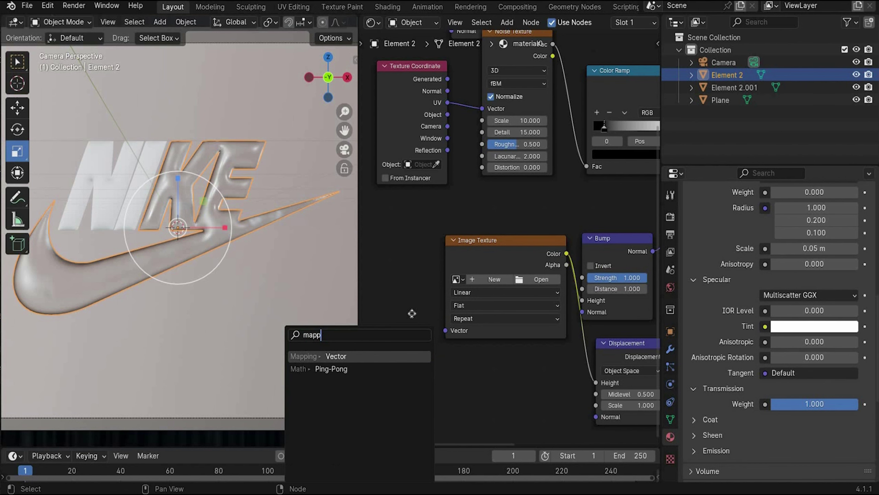
{"action": "key", "text": "Return"}
{"action": "left_click", "coordinate": [459, 233]}
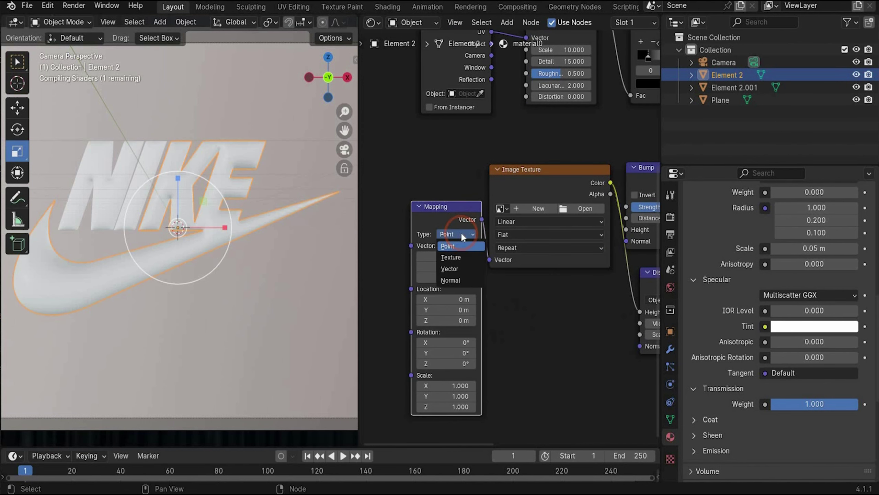
{"action": "left_click", "coordinate": [459, 256]}
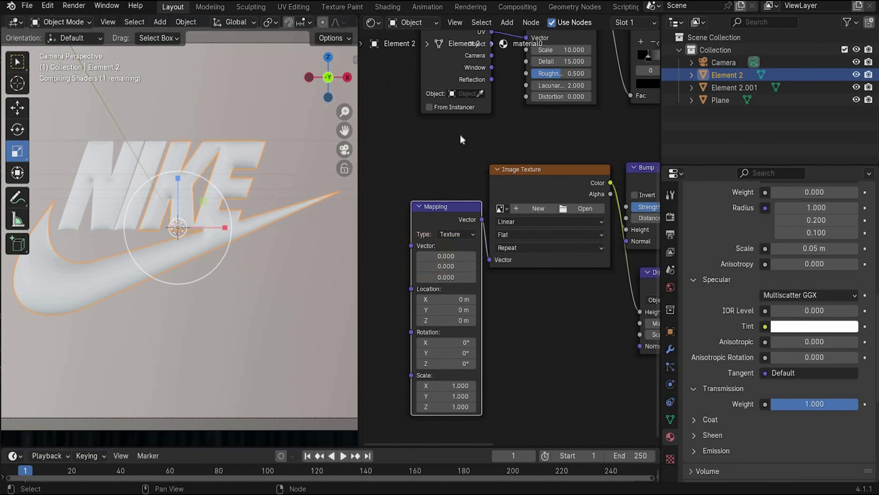
- Connect the Texture Coordinate UV output to the Mapping node's Vector input
{"action": "scroll", "coordinate": [465, 115], "scroll_direction": "down", "scroll_amount": 2}
{"action": "left_click_drag", "start_coordinate": [477, 88], "coordinate": [402, 187]}
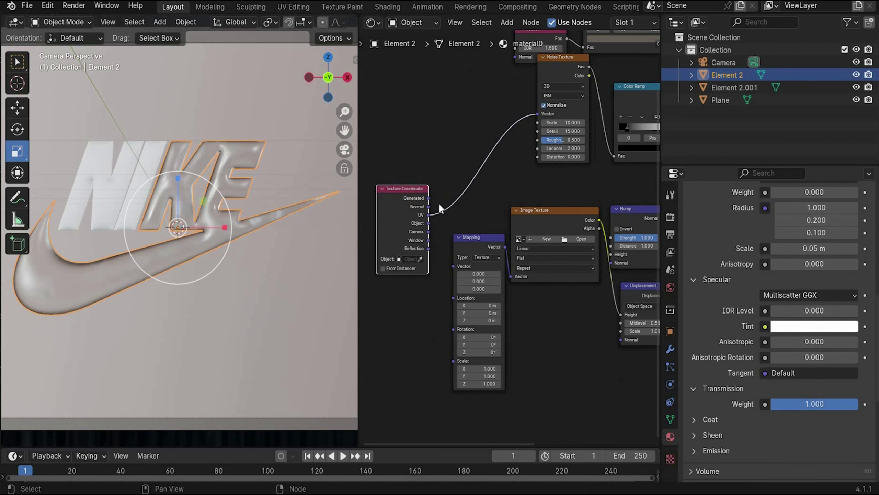
{"action": "scroll", "coordinate": [439, 202], "scroll_direction": "up", "scroll_amount": 5}
{"action": "middle_click_drag", "start_coordinate": [439, 203], "coordinate": [495, 136]}
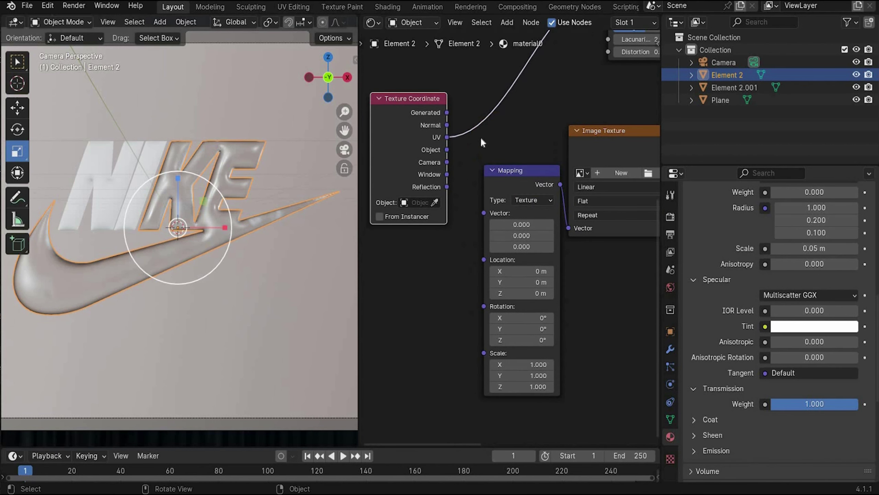
{"action": "left_click_drag", "start_coordinate": [447, 138], "coordinate": [484, 213]}
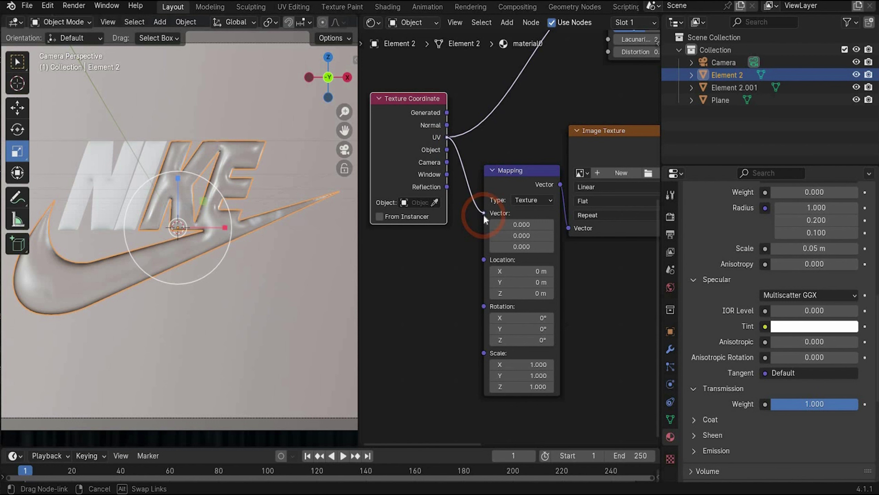
{"action": "left_click_drag", "start_coordinate": [477, 338], "coordinate": [478, 335]}
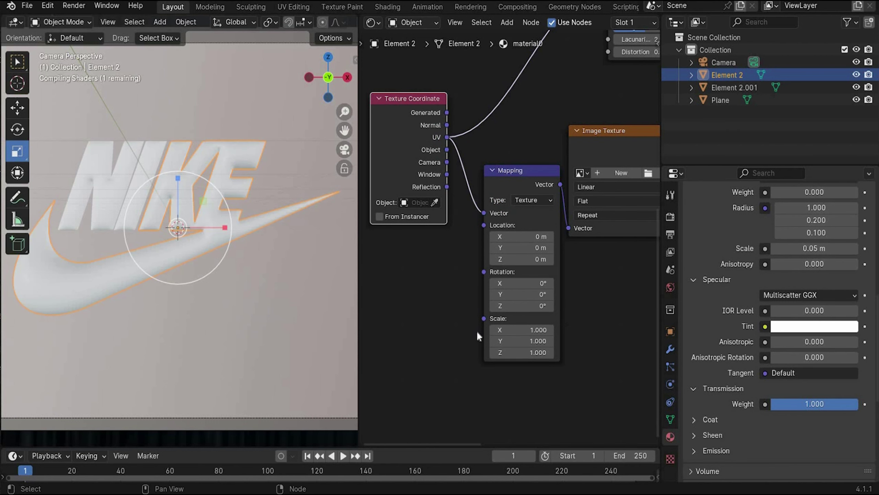
{"action": "middle_click_drag", "start_coordinate": [597, 323], "coordinate": [466, 381]}
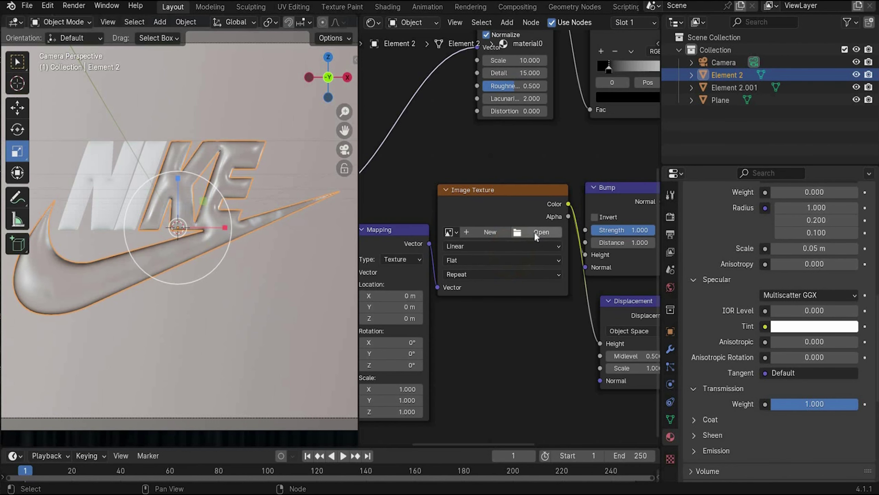
- Load the water-droplet image file.jpg into the Image Texture node
{"action": "key", "text": "alt+Tab"}
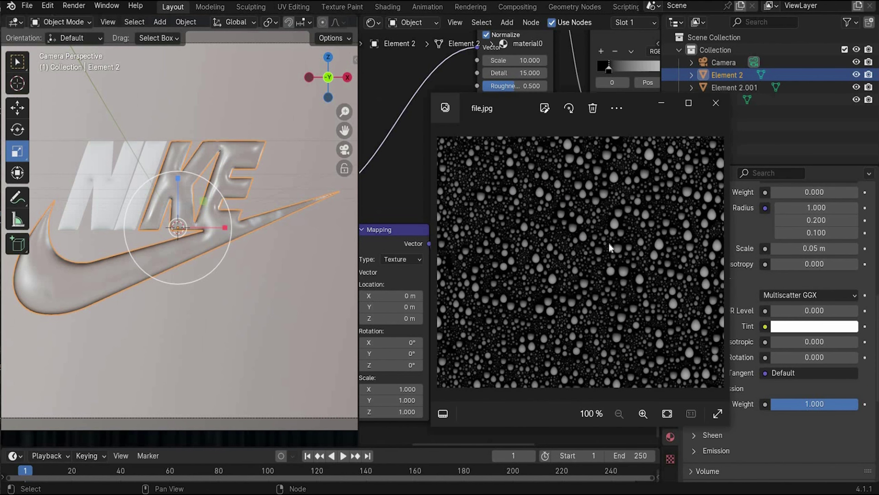
{"action": "left_click", "coordinate": [715, 103]}
{"action": "left_click", "coordinate": [540, 234]}
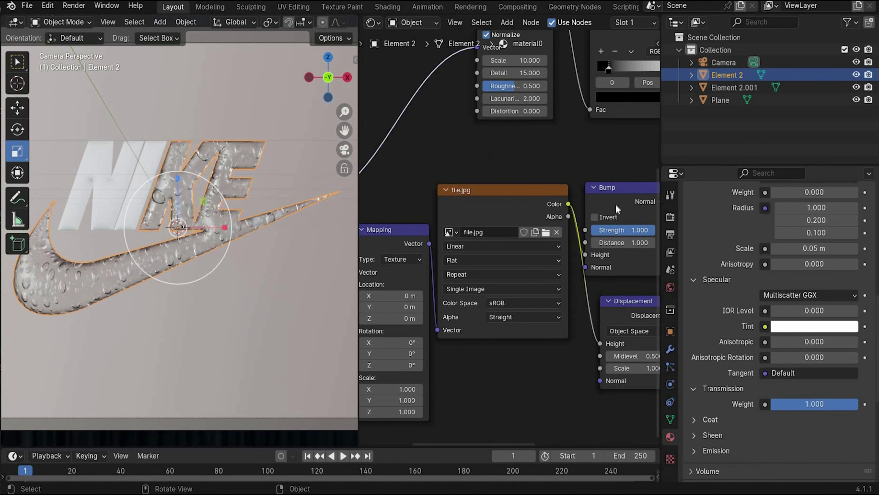
{"action": "scroll", "coordinate": [99, 198], "scroll_direction": "up", "scroll_amount": 3}
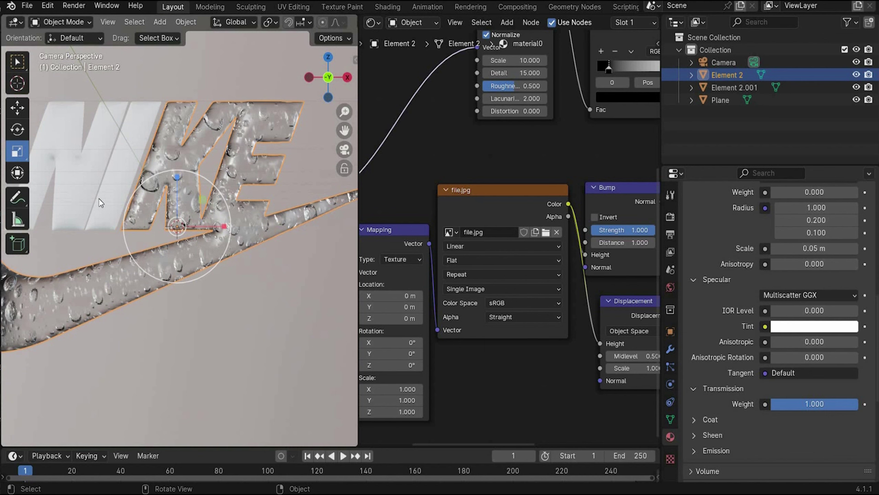
{"action": "scroll", "coordinate": [99, 199], "scroll_direction": "down", "scroll_amount": 2}
{"action": "left_click", "coordinate": [205, 310]}
{"action": "left_click", "coordinate": [85, 284]}
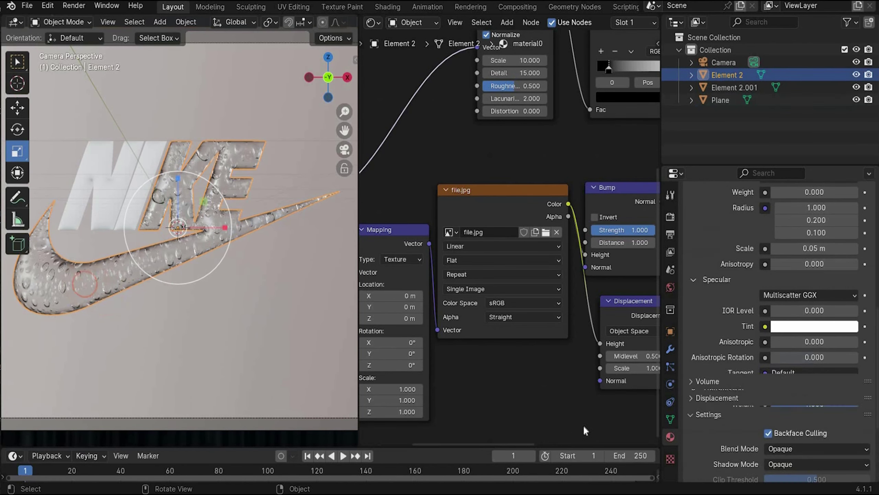
- Set the Mapping node's X scale to 0.2
{"action": "middle_click_drag", "start_coordinate": [559, 394], "coordinate": [632, 344]}
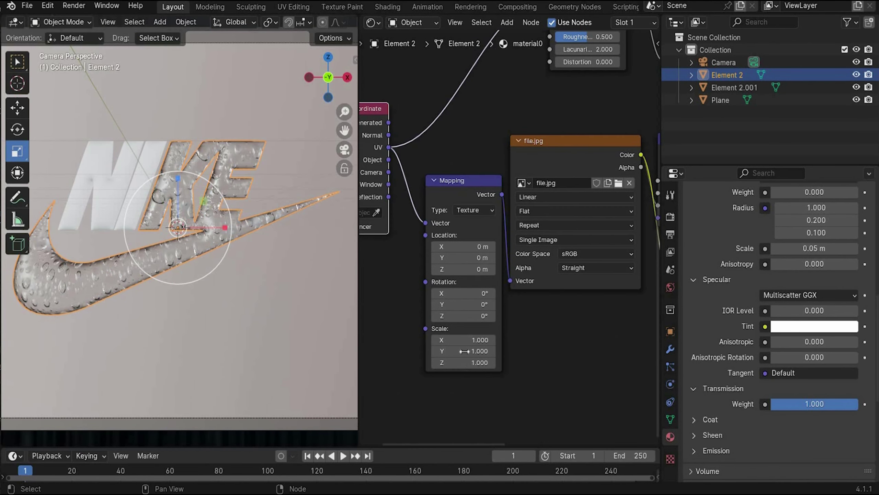
{"action": "scroll", "coordinate": [512, 275], "scroll_direction": "up", "scroll_amount": 2}
{"action": "left_click", "coordinate": [512, 272]}
{"action": "type", "text": "0.2"}
{"action": "key", "text": "Return"}
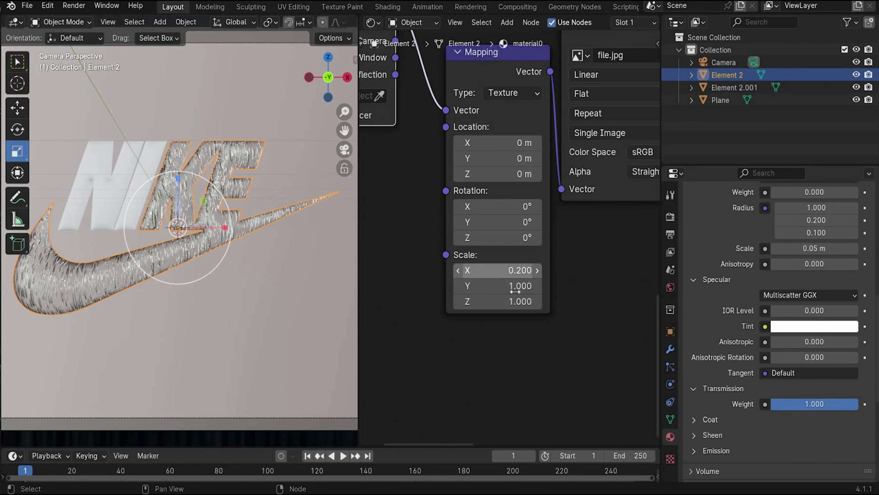
{"action": "left_click", "coordinate": [515, 286]}
- Finish the droplet Mapping scale at 0.2 and set Bump Strength to 0.2
{"action": "type", "text": "0.2"}
{"action": "left_click", "coordinate": [183, 324]}
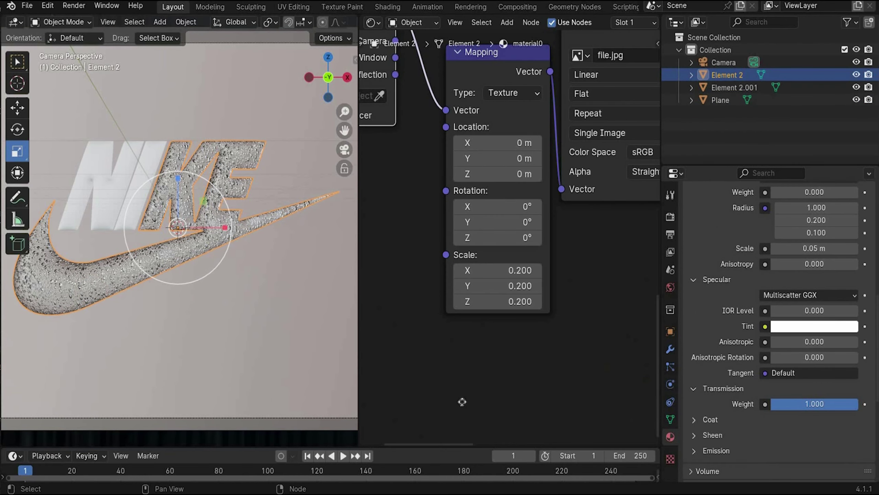
{"action": "middle_click_drag", "start_coordinate": [462, 401], "coordinate": [371, 412]}
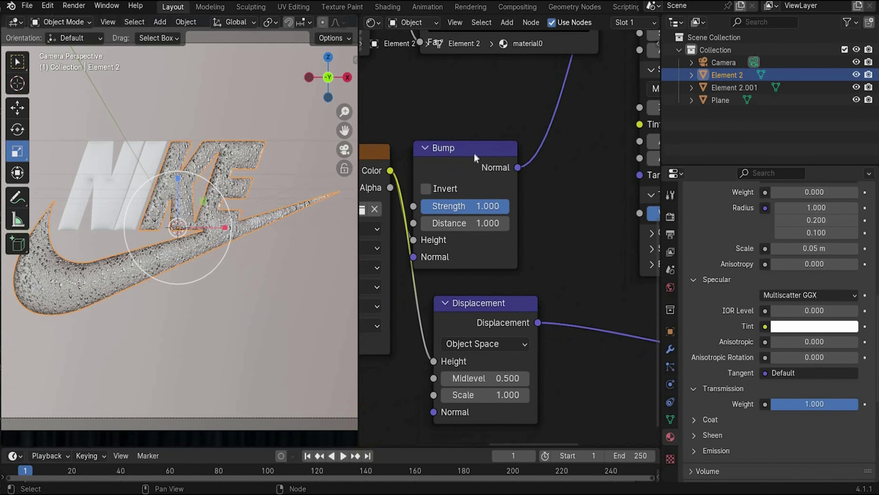
{"action": "left_click", "coordinate": [502, 151]}
{"action": "key", "text": "g"}
{"action": "left_click", "coordinate": [474, 205]}
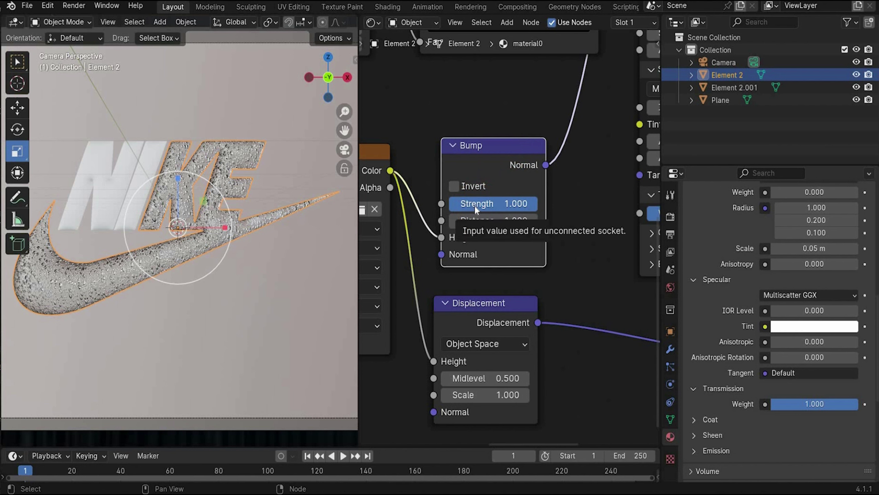
{"action": "left_click", "coordinate": [476, 207]}
{"action": "type", "text": "0."}
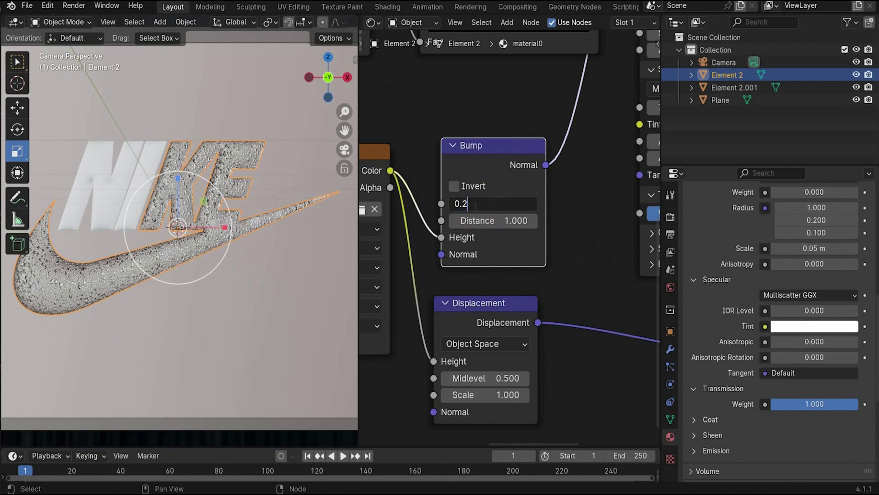
{"action": "type", "text": "2"}
{"action": "key", "text": "Return"}
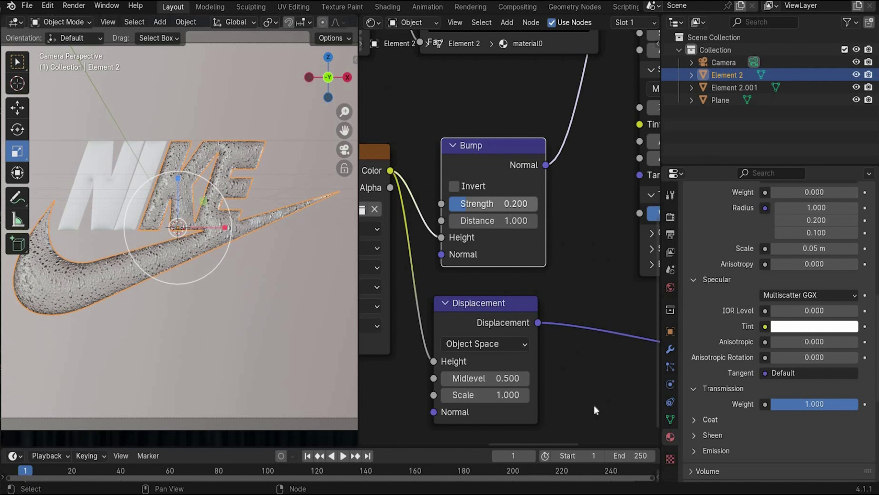
- Set the Displacement node's Midlevel to 0.1
{"action": "middle_click_drag", "start_coordinate": [598, 353], "coordinate": [622, 310]}
{"action": "left_click", "coordinate": [532, 335]}
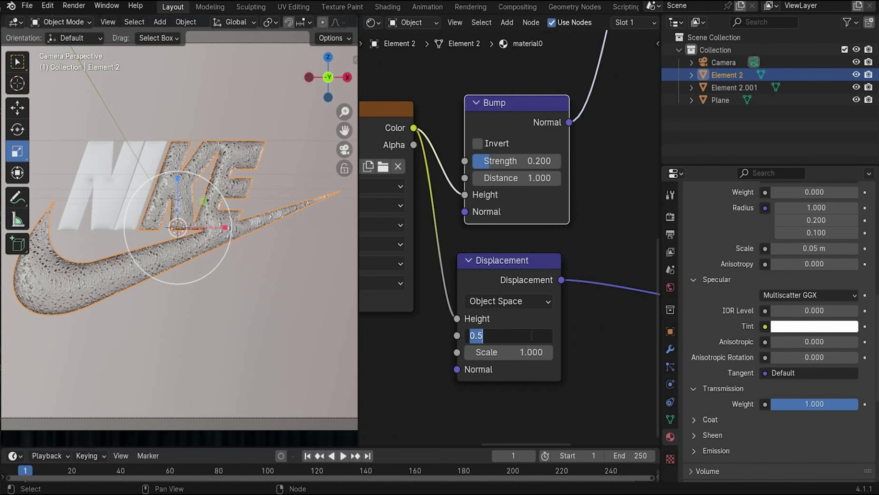
{"action": "type", "text": "0"}
{"action": "key", "text": "Return"}
- Set the Principled BSDF IOR to 1.4
{"action": "scroll", "coordinate": [236, 223], "scroll_direction": "up", "scroll_amount": 5}
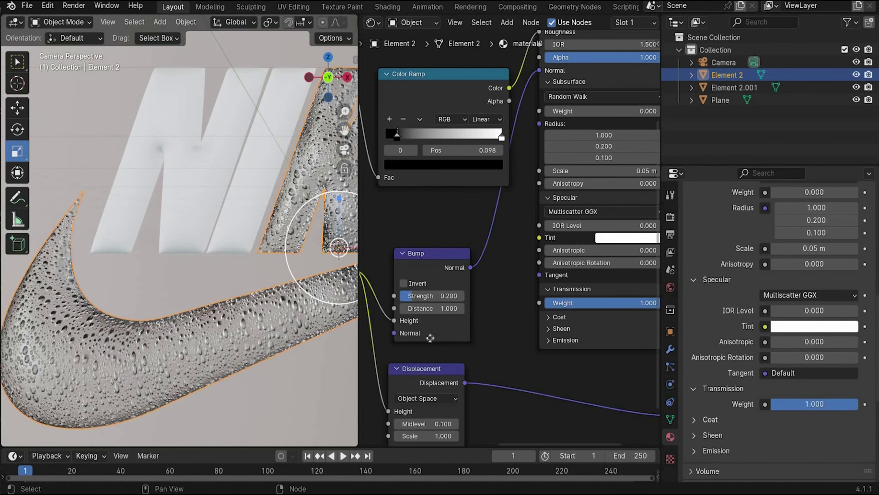
{"action": "scroll", "coordinate": [528, 163], "scroll_direction": "up", "scroll_amount": 4}
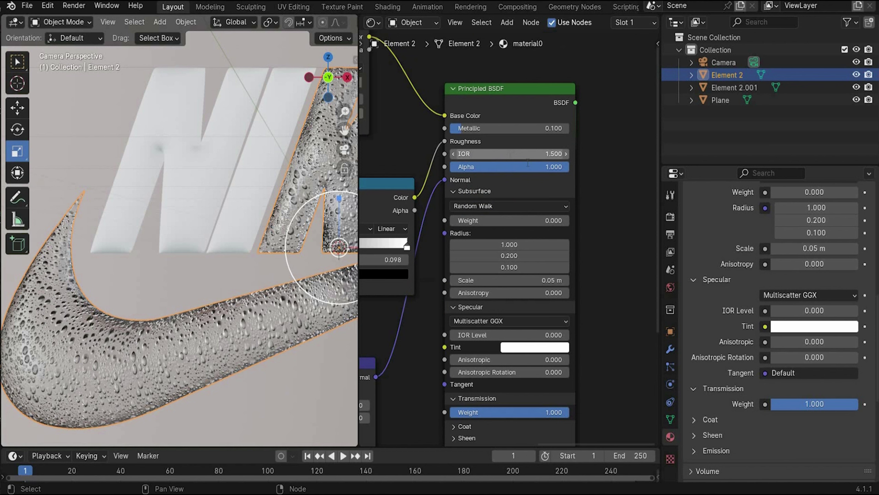
{"action": "double_click", "coordinate": [532, 155]}
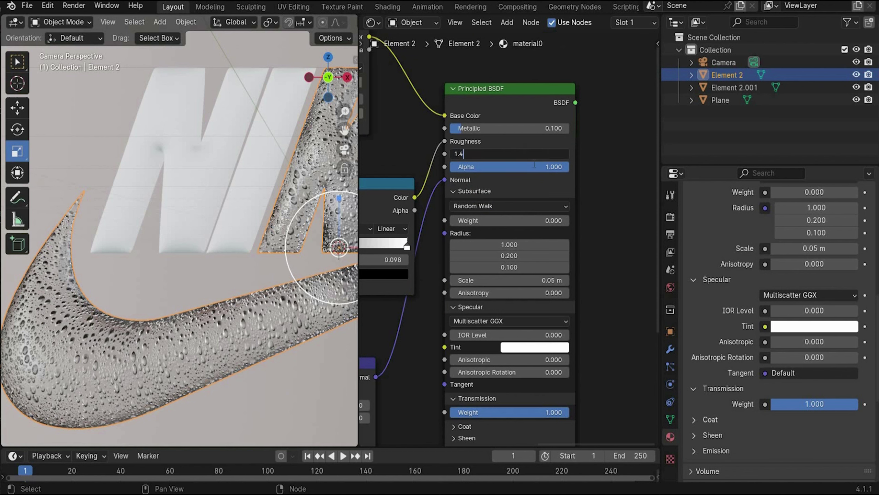
{"action": "type", "text": "1.4"}
{"action": "key", "text": "Return"}
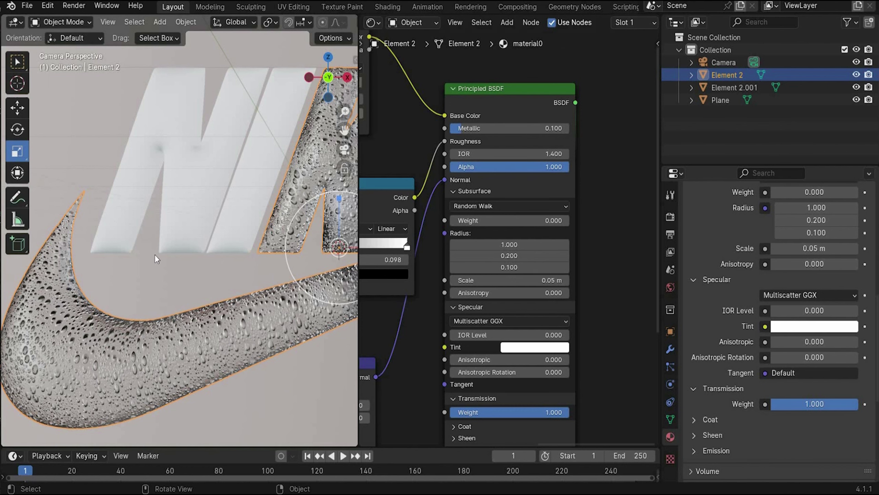
{"action": "scroll", "coordinate": [155, 254], "scroll_direction": "down", "scroll_amount": 1}
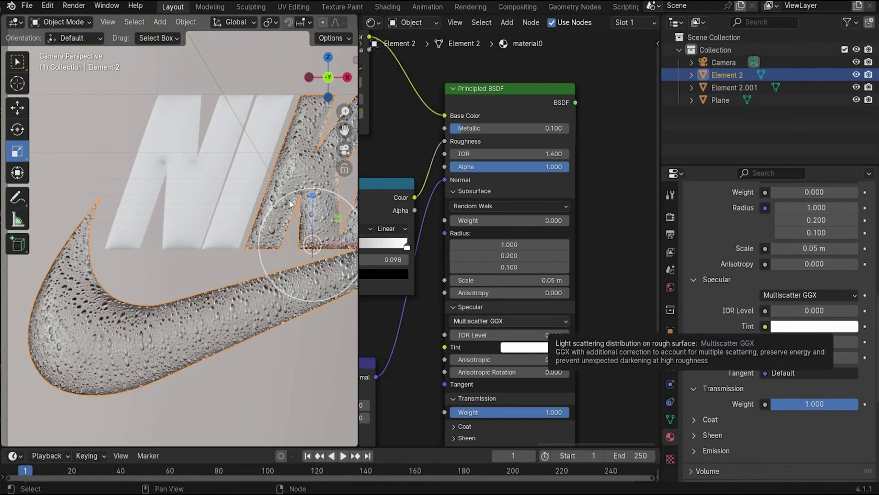
{"action": "scroll", "coordinate": [91, 320], "scroll_direction": "down", "scroll_amount": 1}
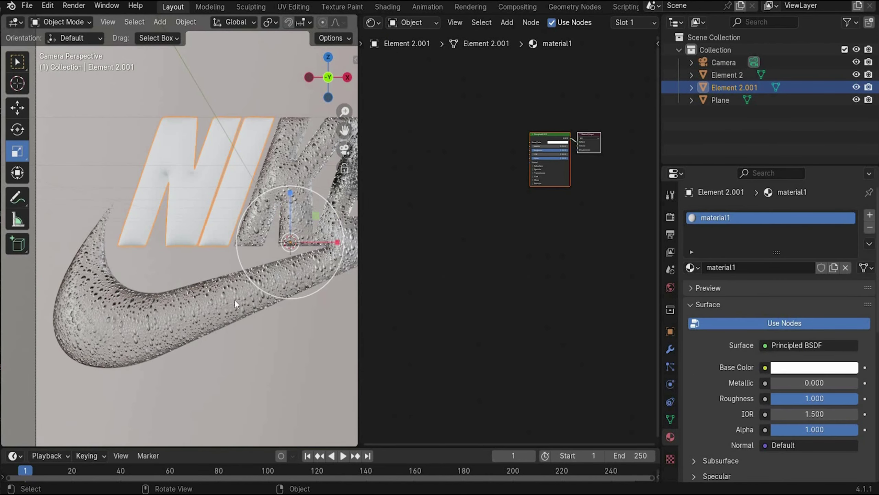
- Replace the N/I letters' plain Principled BSDF with the pasted water-drop nodes, linked to Material Output
{"action": "left_click", "coordinate": [235, 304]}
{"action": "left_click", "coordinate": [484, 328]}
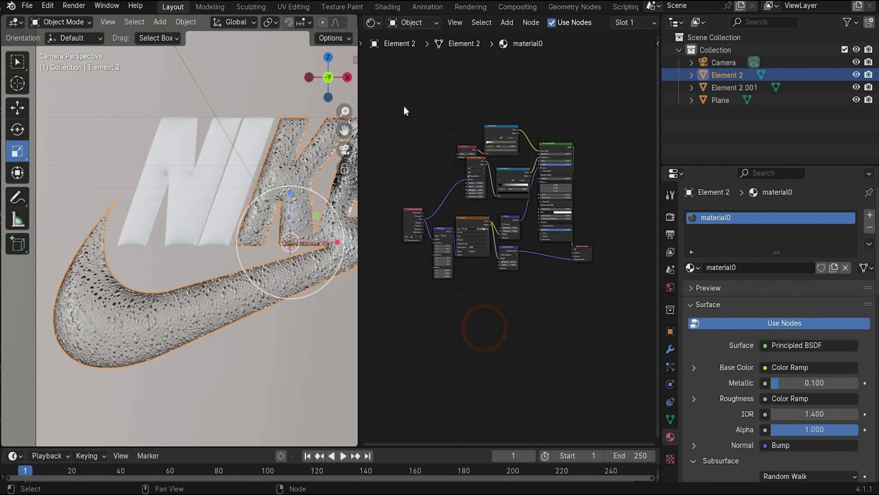
{"action": "left_click", "coordinate": [171, 201]}
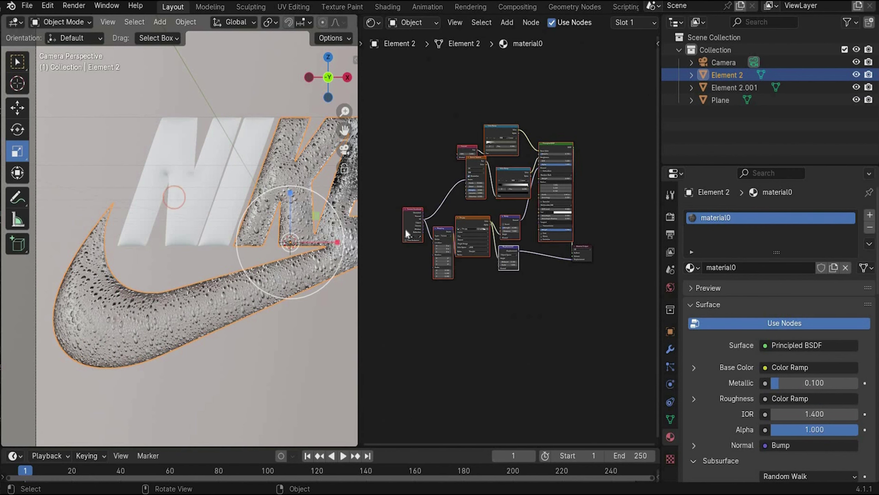
{"action": "left_click", "coordinate": [492, 261]}
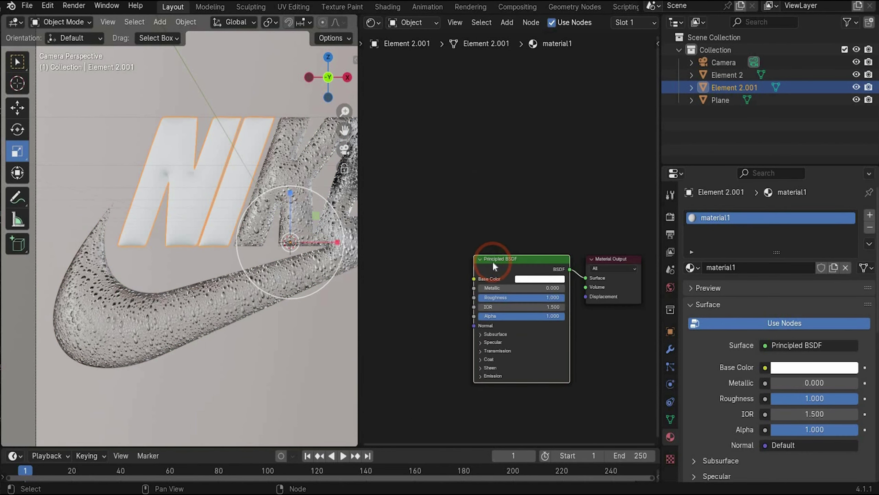
{"action": "key", "text": "x"}
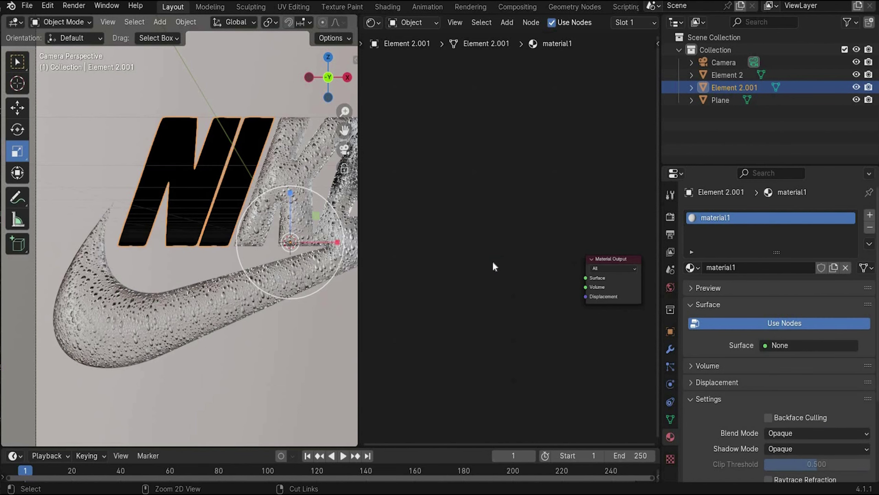
{"action": "key", "text": "ctrl+v"}
{"action": "middle_click_drag", "start_coordinate": [492, 261], "coordinate": [535, 255]}
{"action": "left_click_drag", "start_coordinate": [449, 242], "coordinate": [619, 147]}
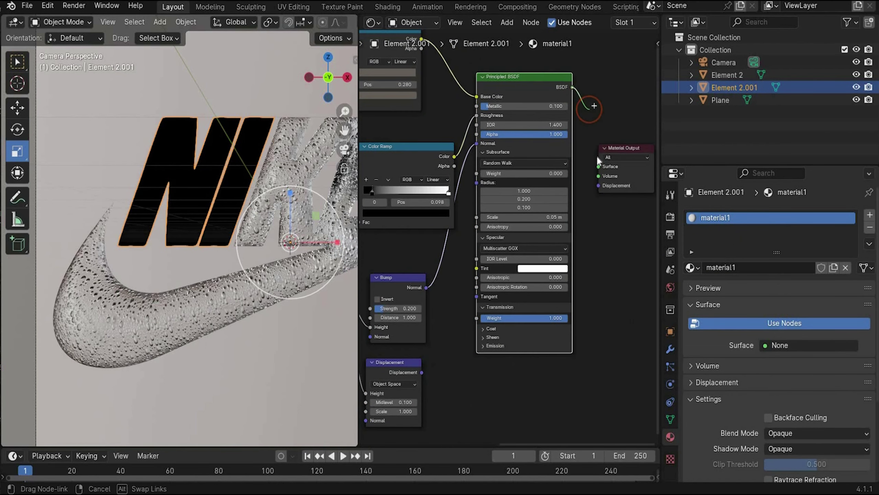
{"action": "left_click_drag", "start_coordinate": [572, 87], "coordinate": [599, 166]}
{"action": "mouse_move", "coordinate": [641, 390]}
{"action": "left_mouse_down"}
{"action": "mouse_move", "coordinate": [603, 169]}
{"action": "mouse_move", "coordinate": [588, 260]}
{"action": "mouse_move", "coordinate": [422, 372]}
{"action": "left_mouse_up"}
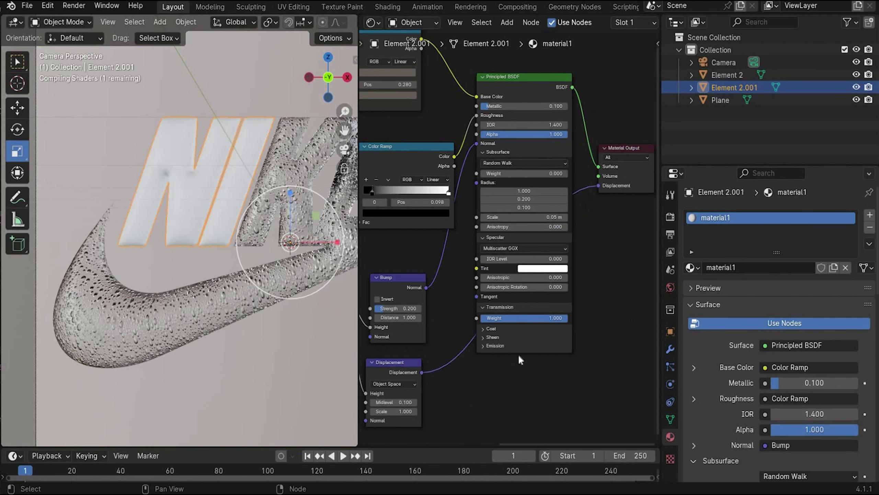
- Enable Subsurface Translucency and set Refraction Depth to 7 m in the material settings
{"action": "scroll", "coordinate": [718, 402], "scroll_direction": "down", "scroll_amount": 10}
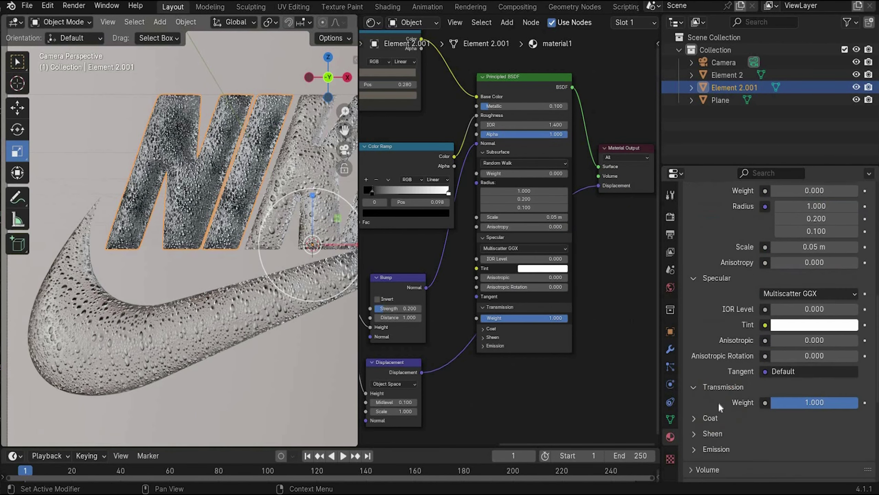
{"action": "scroll", "coordinate": [719, 401], "scroll_direction": "down", "scroll_amount": 8}
{"action": "left_click", "coordinate": [768, 405]}
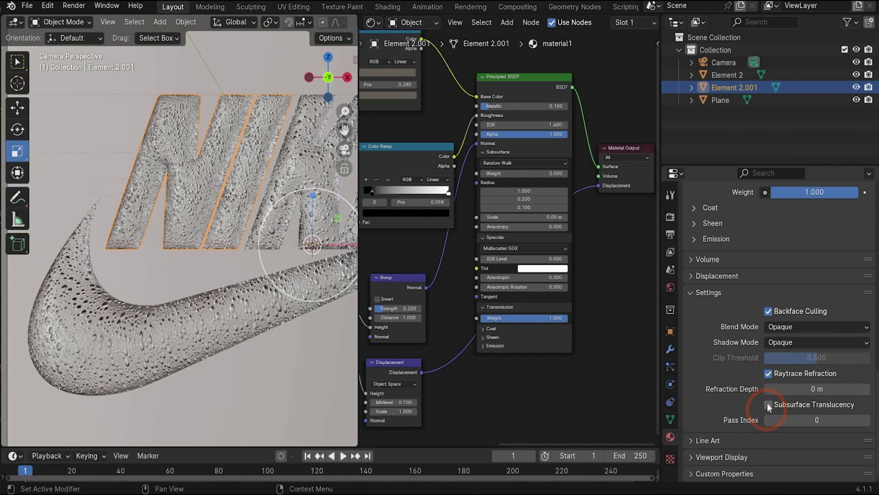
{"action": "left_click", "coordinate": [784, 389]}
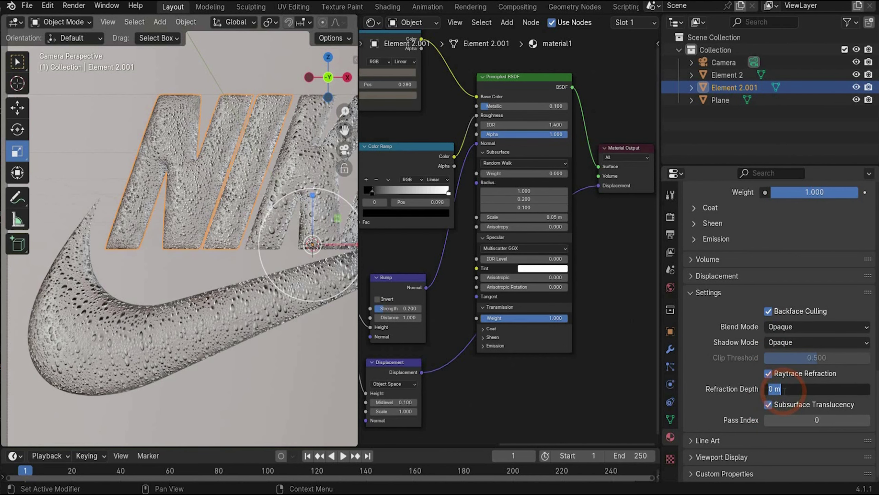
{"action": "type", "text": "7"}
{"action": "key", "text": "Return"}
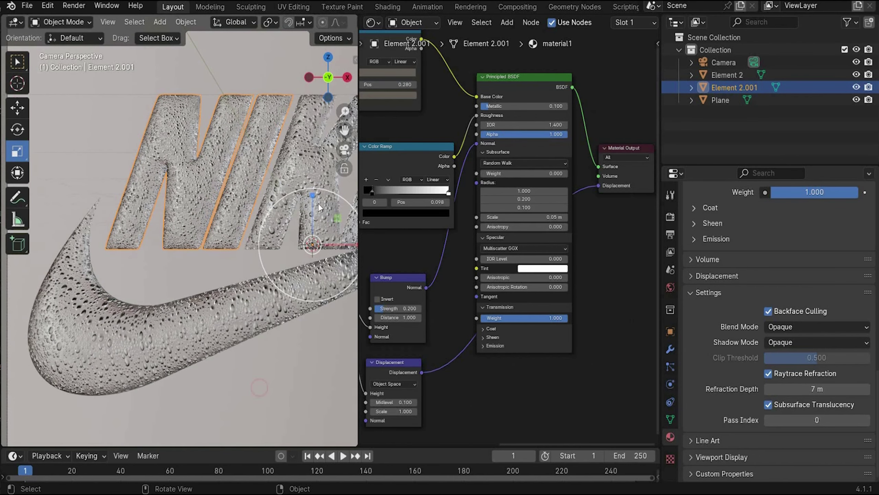
{"action": "left_click", "coordinate": [317, 168]}
- On Element 2.001, set the droplet Mapping node's Scale X and Y to 0.5
{"action": "left_click", "coordinate": [311, 182]}
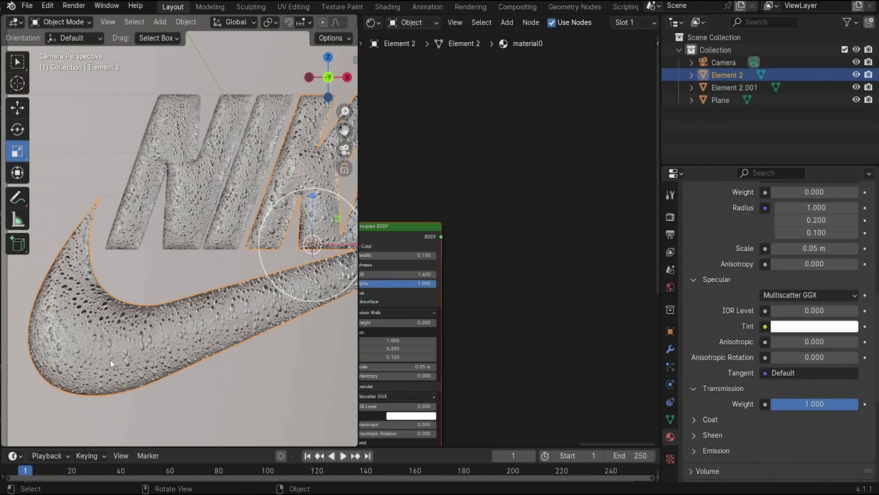
{"action": "left_click", "coordinate": [196, 189]}
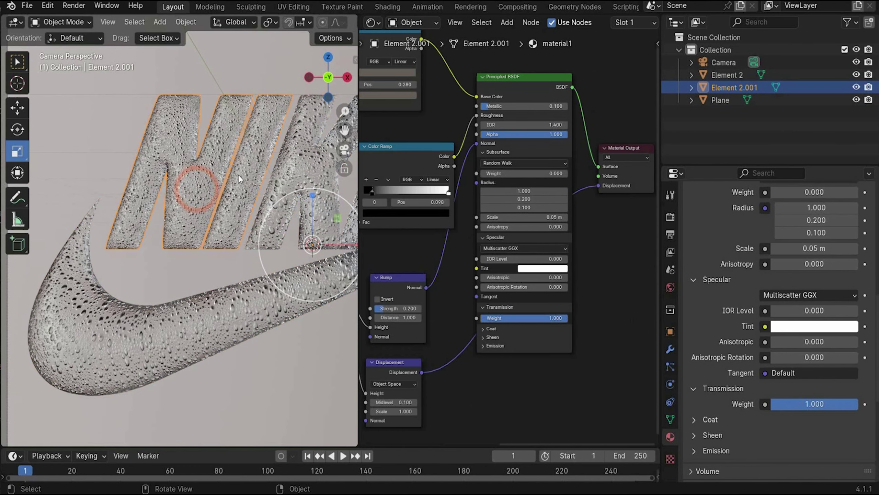
{"action": "middle_click_drag", "start_coordinate": [448, 394], "coordinate": [642, 279]}
{"action": "scroll", "coordinate": [499, 339], "scroll_direction": "up", "scroll_amount": 3}
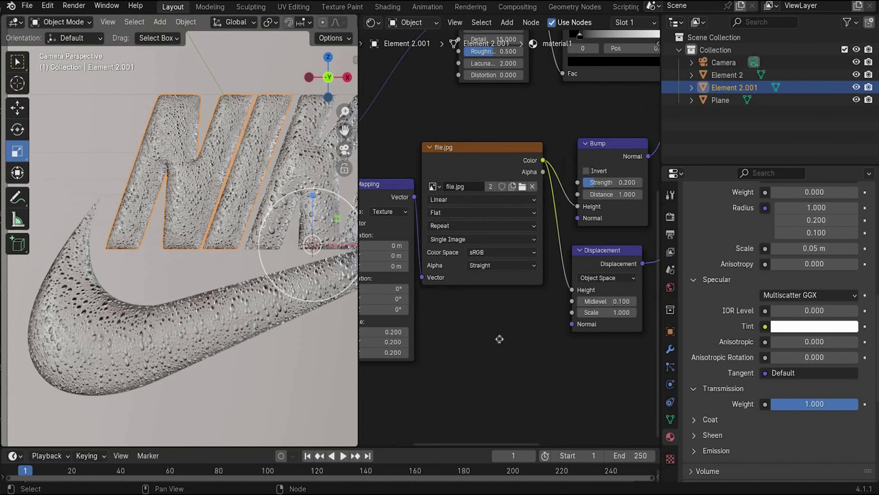
{"action": "middle_click_drag", "start_coordinate": [468, 356], "coordinate": [552, 318]}
{"action": "left_click", "coordinate": [480, 298]}
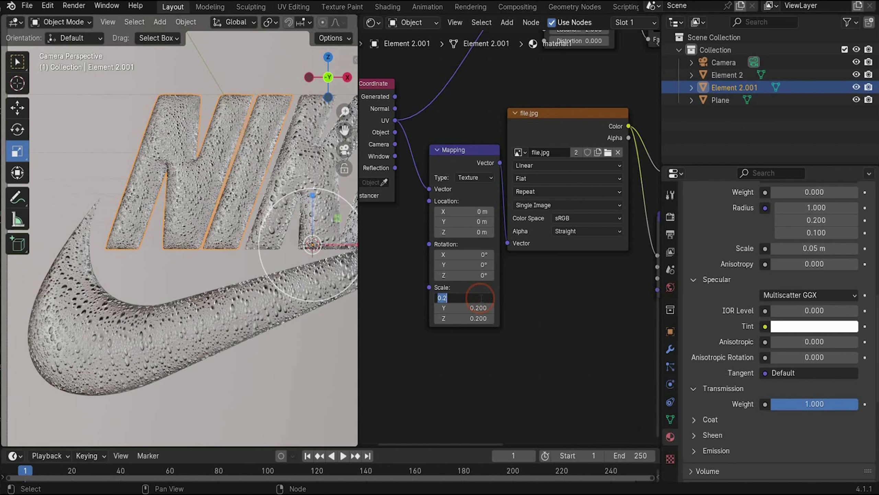
{"action": "type", "text": "0.5"}
{"action": "key", "text": "Return"}
{"action": "left_click", "coordinate": [479, 308]}
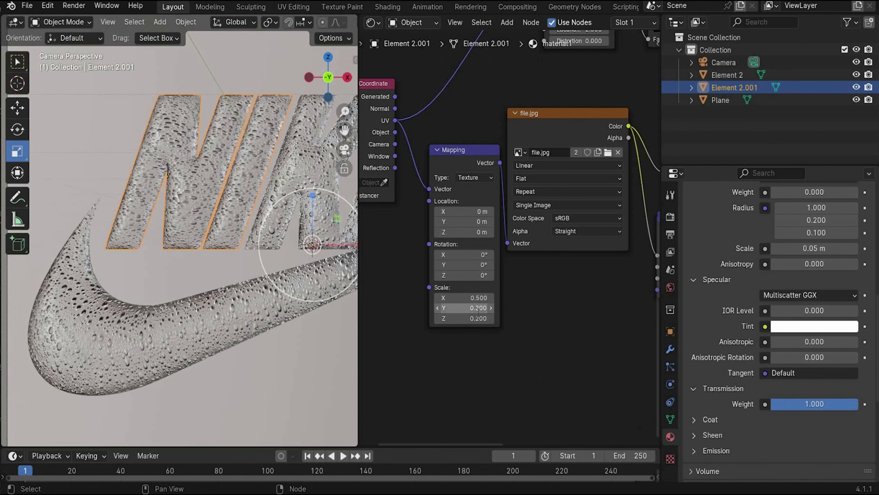
{"action": "type", "text": "0.5"}
{"action": "key", "text": "Return"}
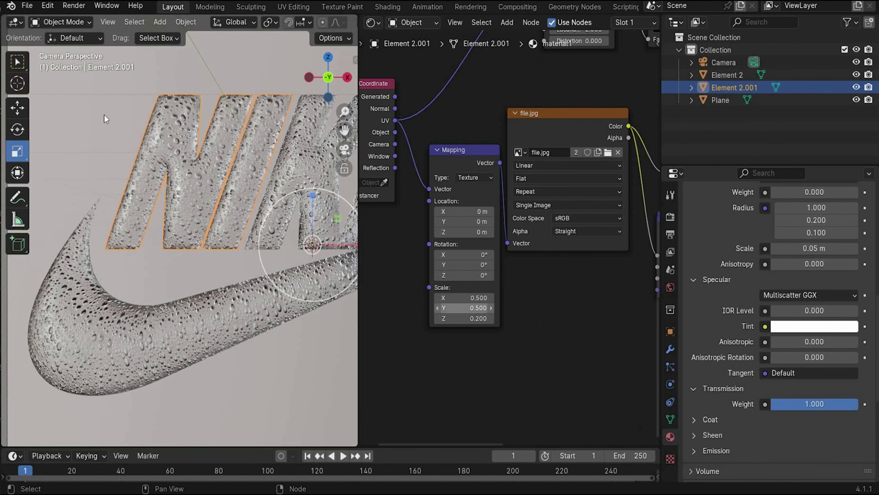
{"action": "left_click", "coordinate": [253, 240]}
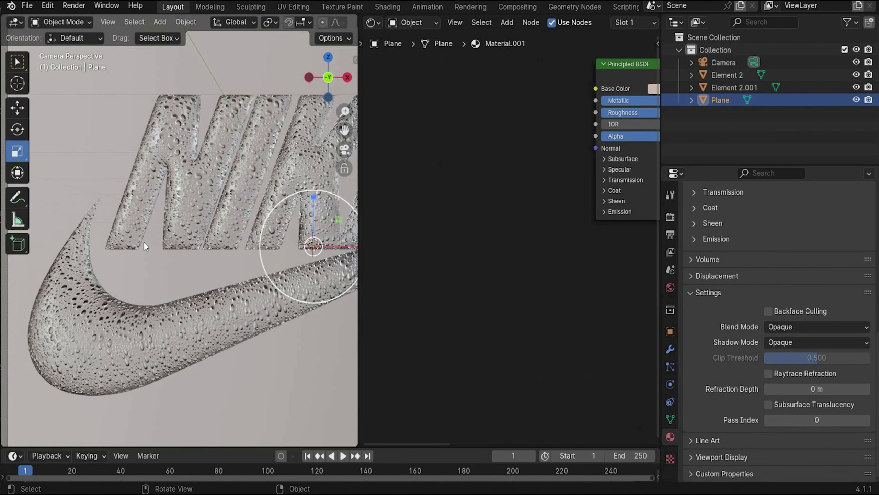
- Close the Windows Photos preview of the sticker-covered Nike thumbnail
{"action": "scroll", "coordinate": [306, 201], "scroll_direction": "down", "scroll_amount": 4}
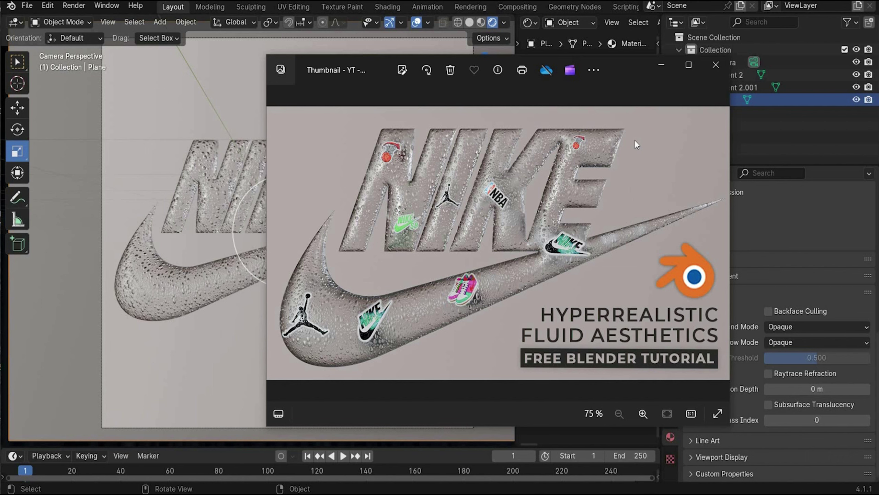
{"action": "left_click", "coordinate": [665, 70]}
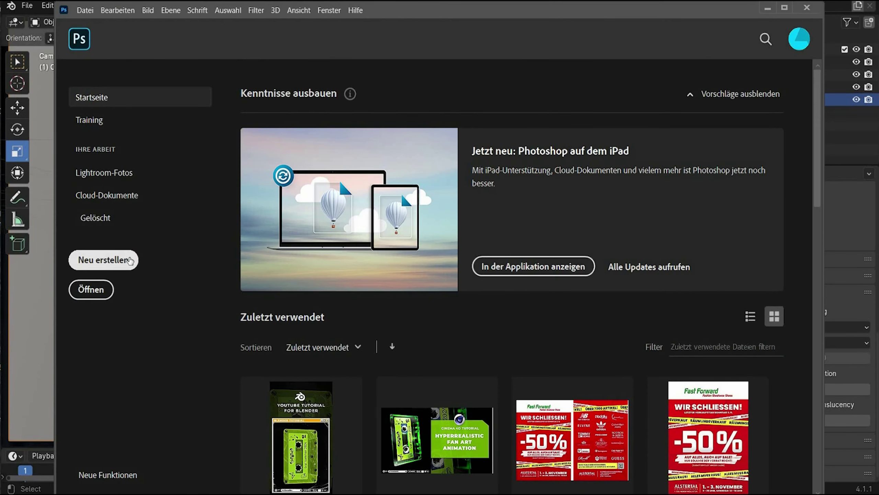
- Create a new Photoshop document from the custom 1080-wide preset
{"action": "left_click", "coordinate": [128, 257]}
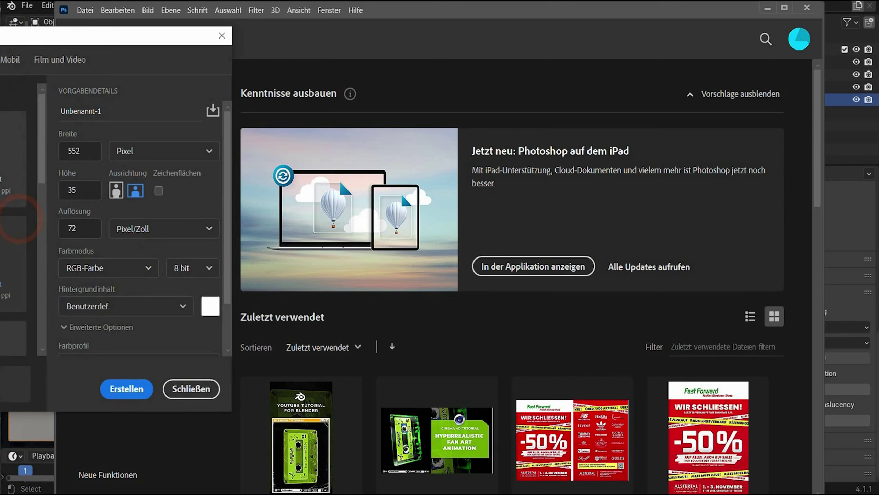
{"action": "left_click", "coordinate": [240, 203]}
{"action": "left_click", "coordinate": [417, 408]}
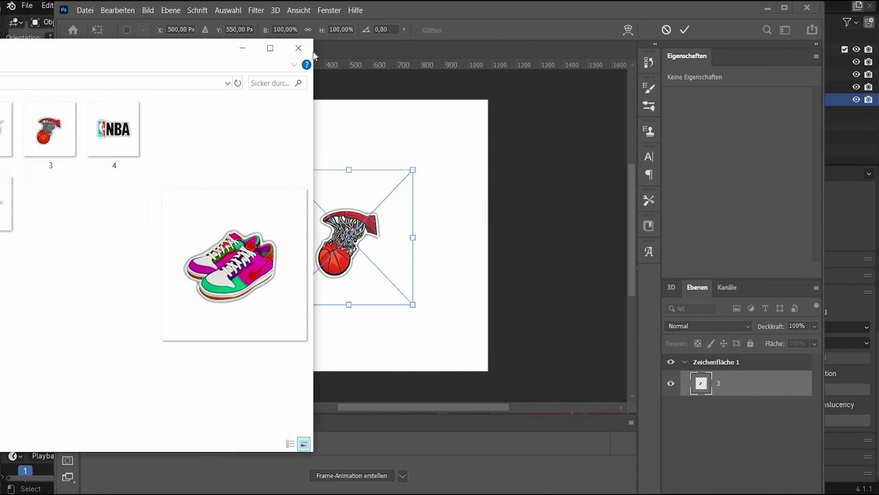
- Bring the Sicker folder on screen, then minimise it and Photoshop
{"action": "left_click_drag", "start_coordinate": [50, 54], "coordinate": [312, 52]}
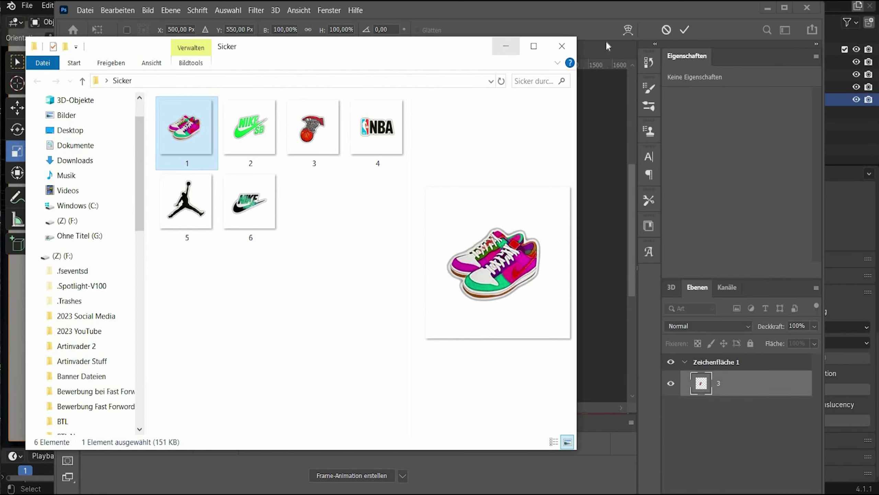
{"action": "left_click", "coordinate": [506, 46]}
{"action": "left_click", "coordinate": [768, 8]}
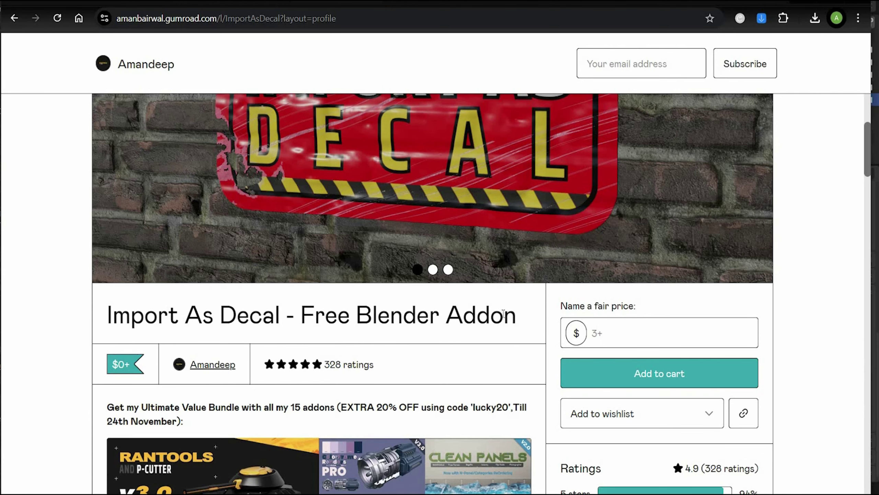
- Name a $0 price for the Import As Decal addon, add it to cart, and complete checkout
{"action": "scroll", "coordinate": [504, 314], "scroll_direction": "down", "scroll_amount": 4}
{"action": "scroll", "coordinate": [251, 307], "scroll_direction": "up", "scroll_amount": 4}
{"action": "scroll", "coordinate": [673, 352], "scroll_direction": "down", "scroll_amount": 5}
{"action": "left_click", "coordinate": [612, 158]}
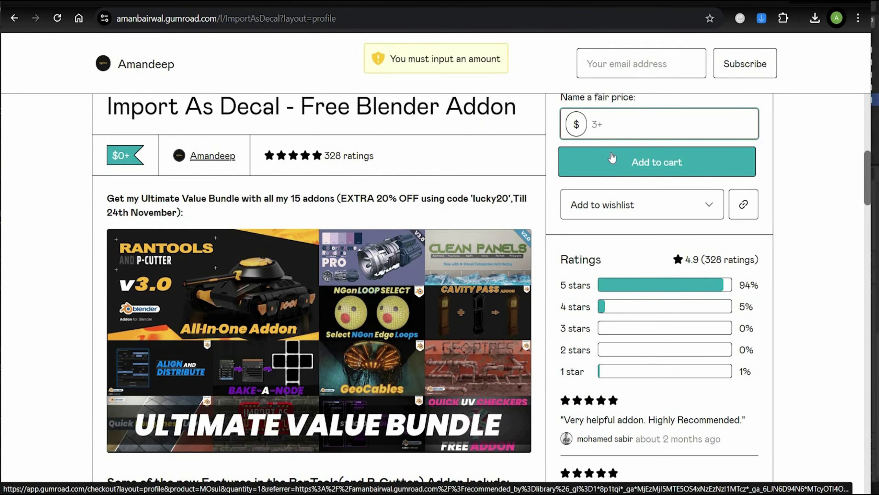
{"action": "type", "text": "0"}
{"action": "left_click", "coordinate": [610, 156]}
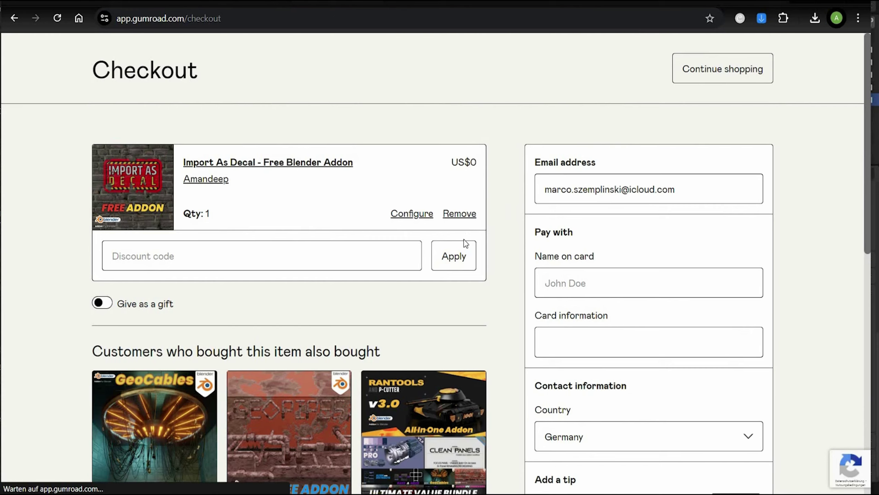
{"action": "left_click", "coordinate": [613, 314]}
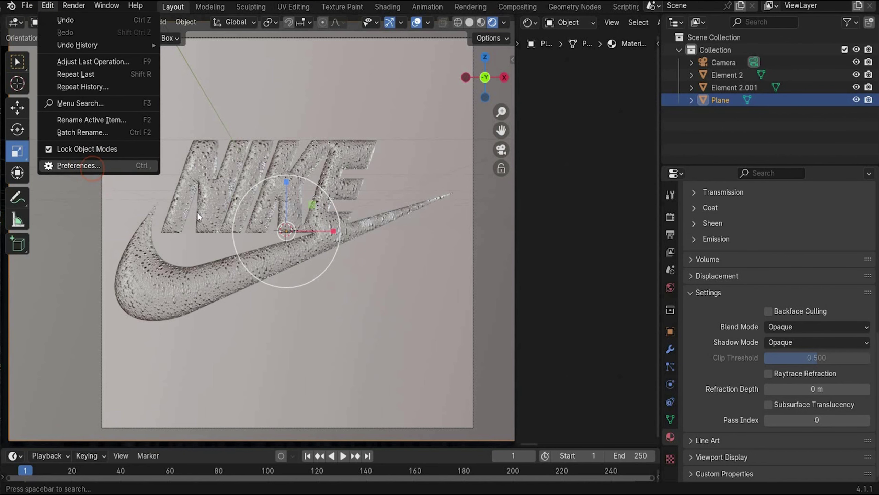
- Install the ImportAsDecal V2 add-on from Downloads through Preferences > Add-ons
{"action": "left_click", "coordinate": [92, 166]}
{"action": "left_click", "coordinate": [561, 102]}
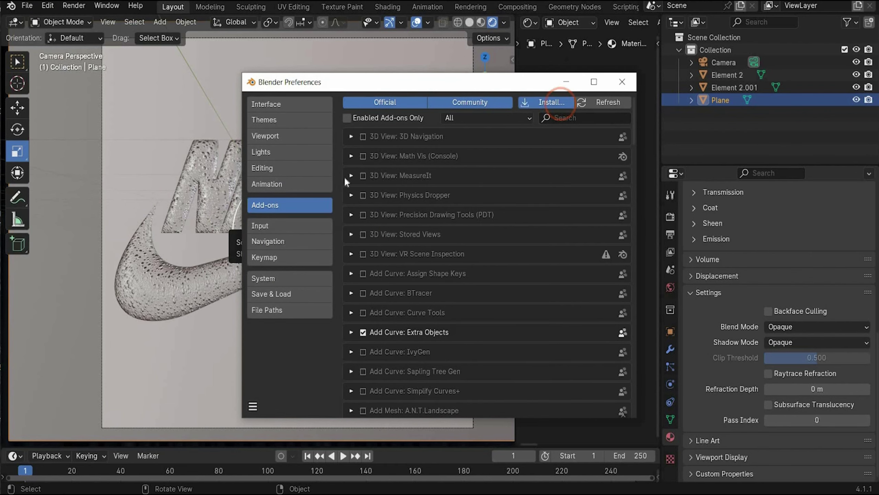
{"action": "left_click", "coordinate": [168, 198]}
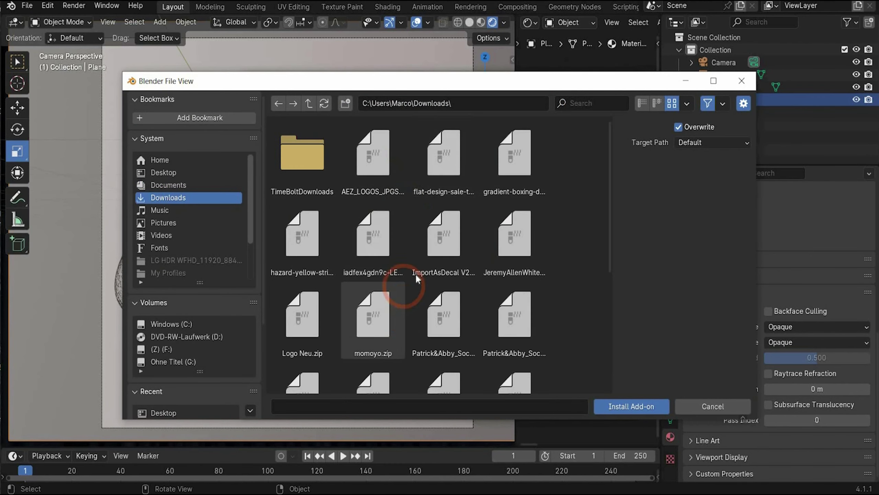
{"action": "left_click", "coordinate": [436, 273]}
{"action": "left_click", "coordinate": [630, 406]}
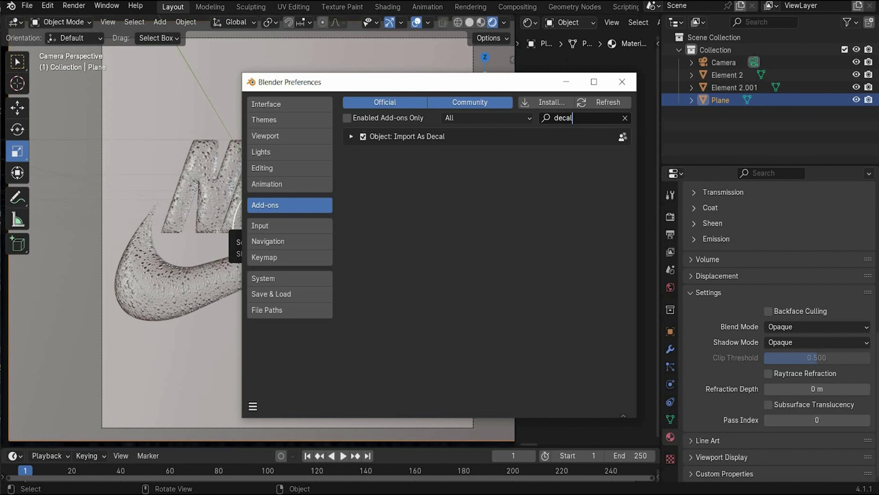
{"action": "left_click", "coordinate": [622, 82]}
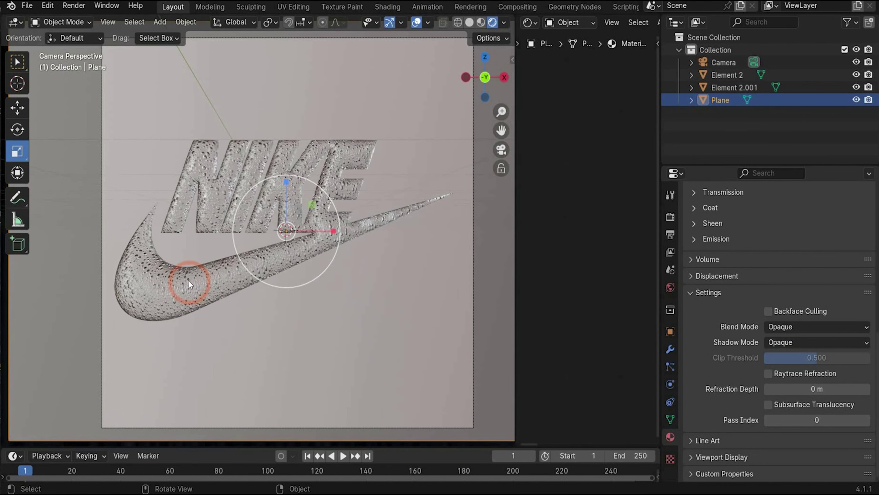
- Import the basketball-hoop sticker 3.png from the Sicker folder as a decal
{"action": "left_click", "coordinate": [169, 299]}
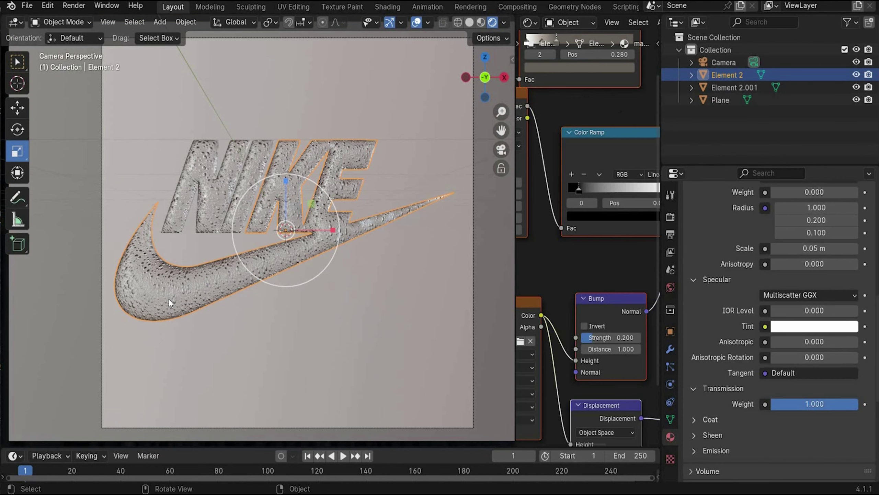
{"action": "left_click", "coordinate": [160, 22]}
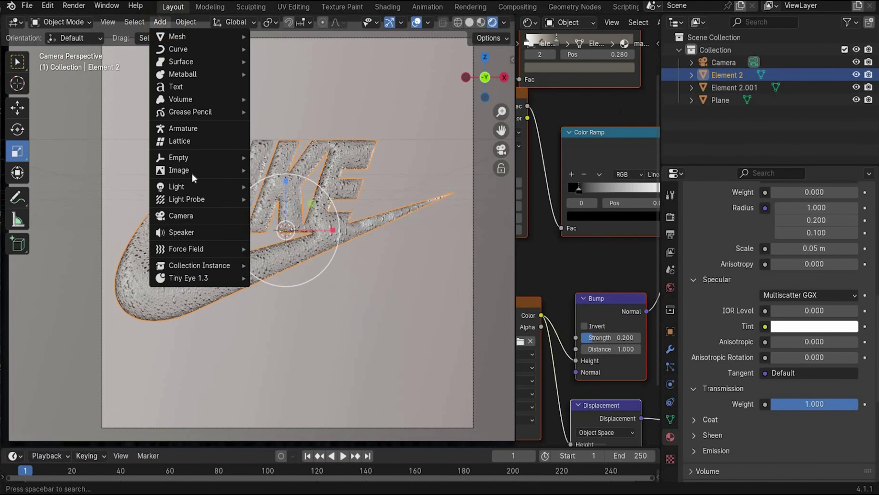
{"action": "mouse_move", "coordinate": [193, 173]}
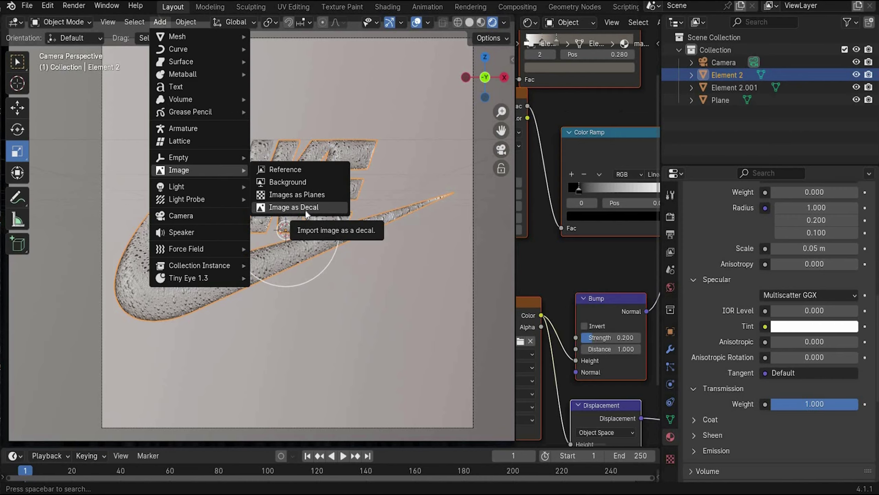
{"action": "left_click", "coordinate": [307, 212]}
{"action": "left_click", "coordinate": [161, 273]}
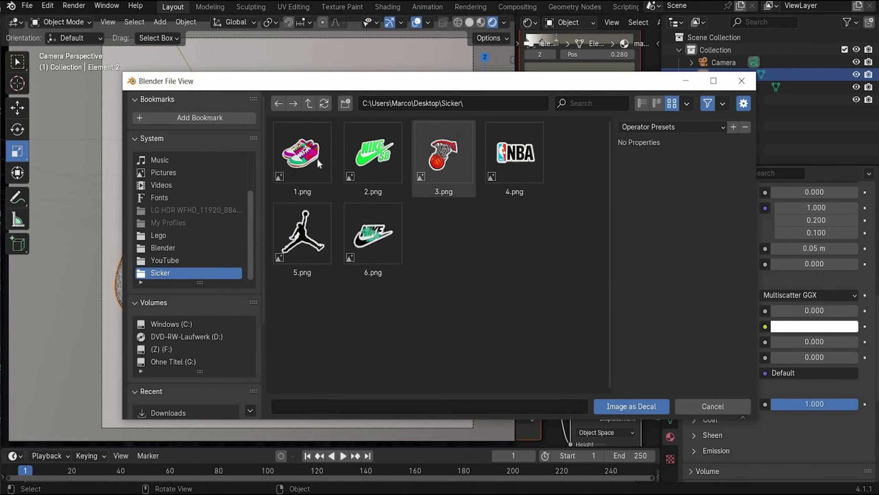
{"action": "double_click", "coordinate": [444, 156]}
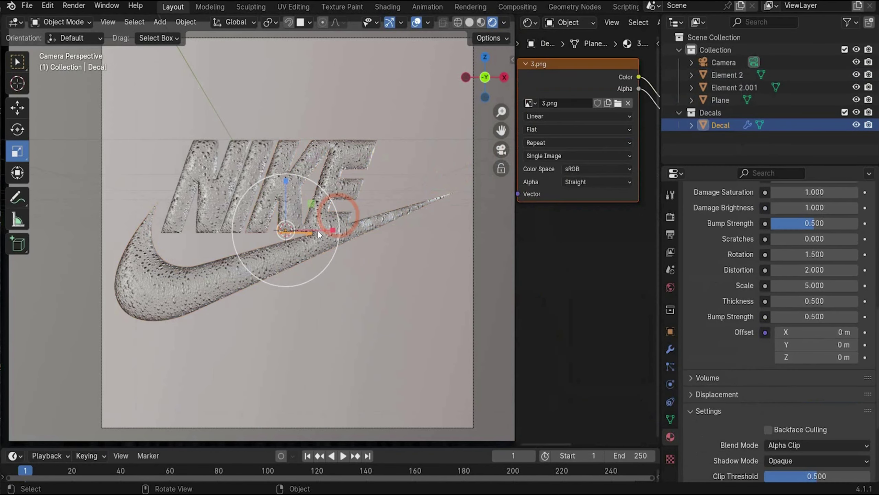
- Set the decal's Z rotation to 0°, enlarge it, and move it onto the swoosh's lower bend
{"action": "key", "text": "n"}
{"action": "double_click", "coordinate": [452, 163]}
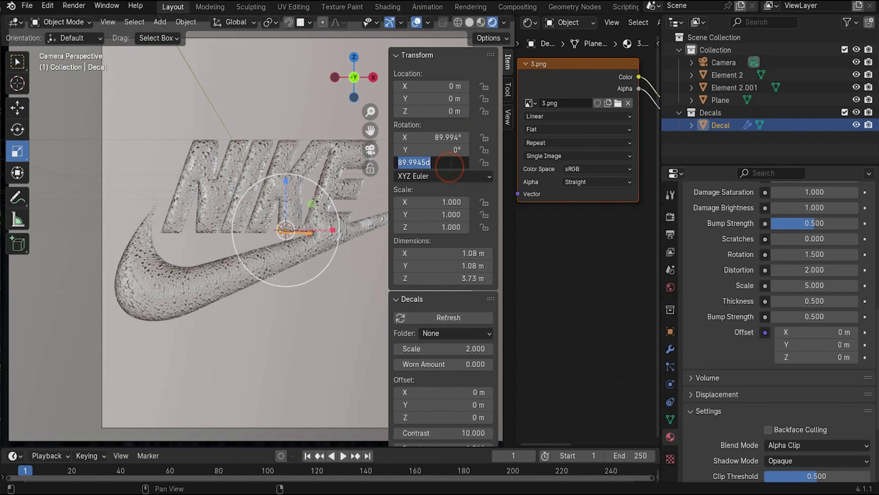
{"action": "type", "text": "0"}
{"action": "key", "text": "Return"}
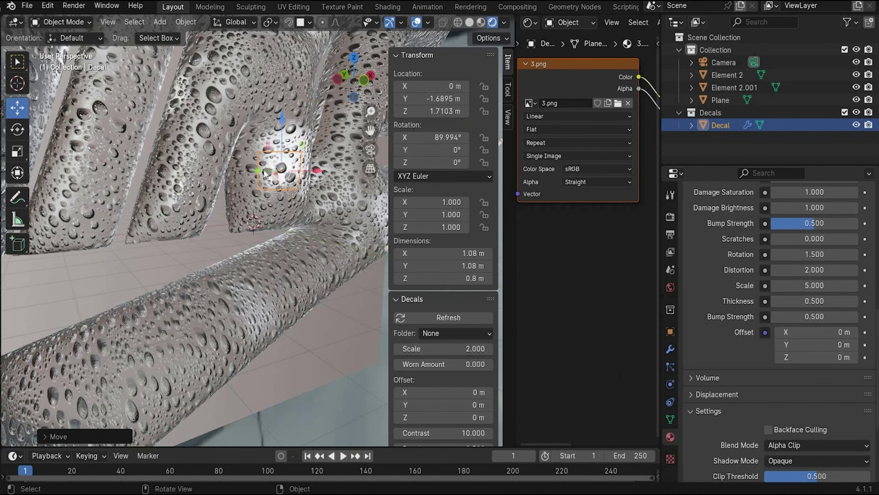
{"action": "left_click_drag", "start_coordinate": [265, 172], "coordinate": [256, 295]}
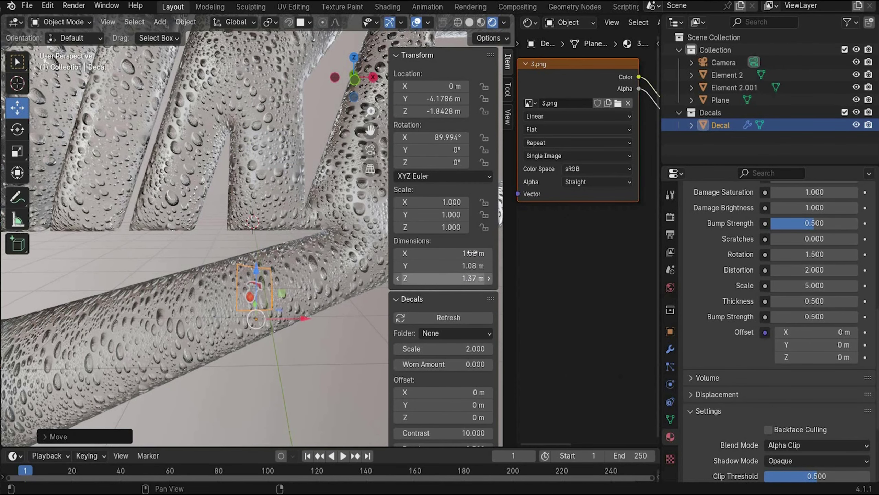
{"action": "left_click_drag", "start_coordinate": [470, 202], "coordinate": [520, 198]}
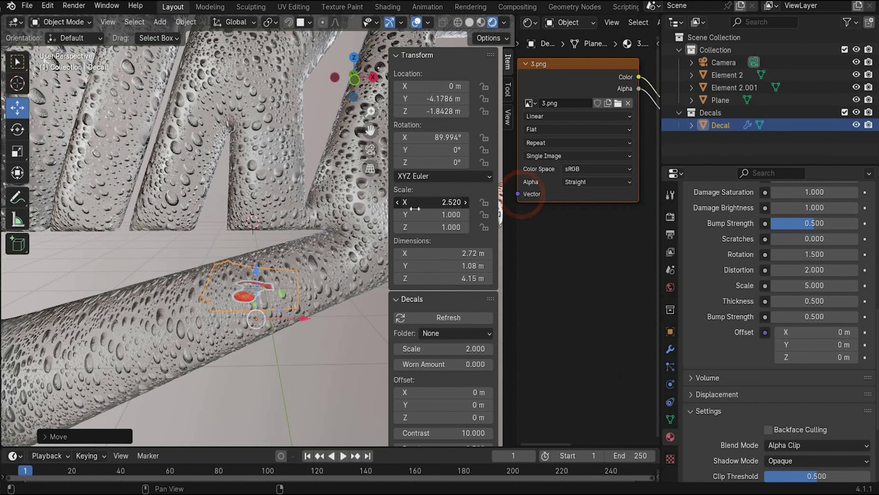
{"action": "left_click", "coordinate": [416, 214]}
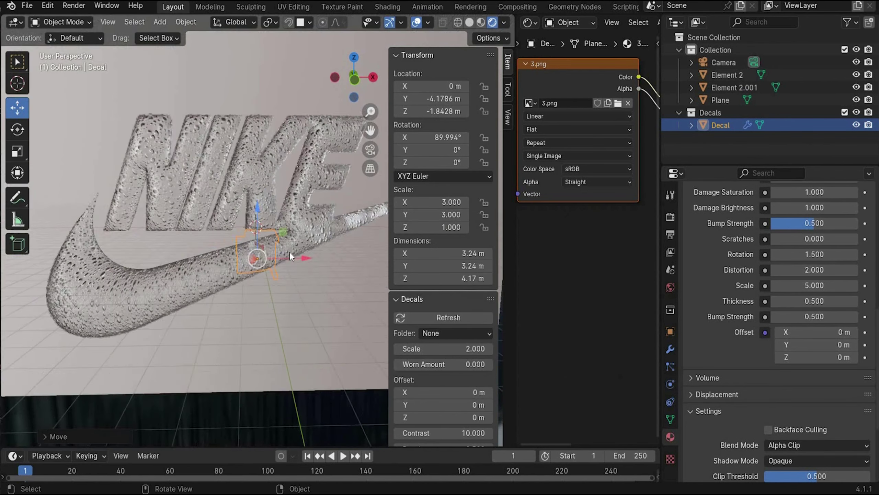
{"action": "left_click_drag", "start_coordinate": [290, 252], "coordinate": [132, 282]}
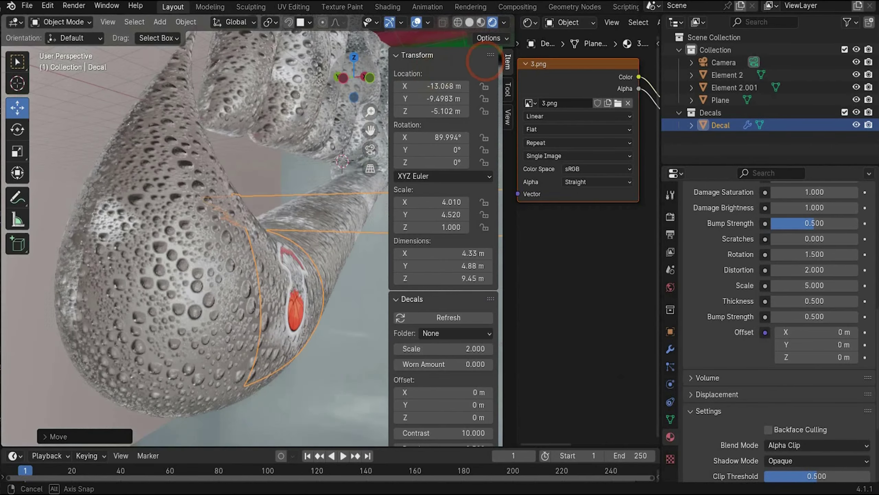
{"action": "middle_click_drag", "start_coordinate": [485, 62], "coordinate": [398, 58]}
{"action": "left_click_drag", "start_coordinate": [346, 64], "coordinate": [369, 80]}
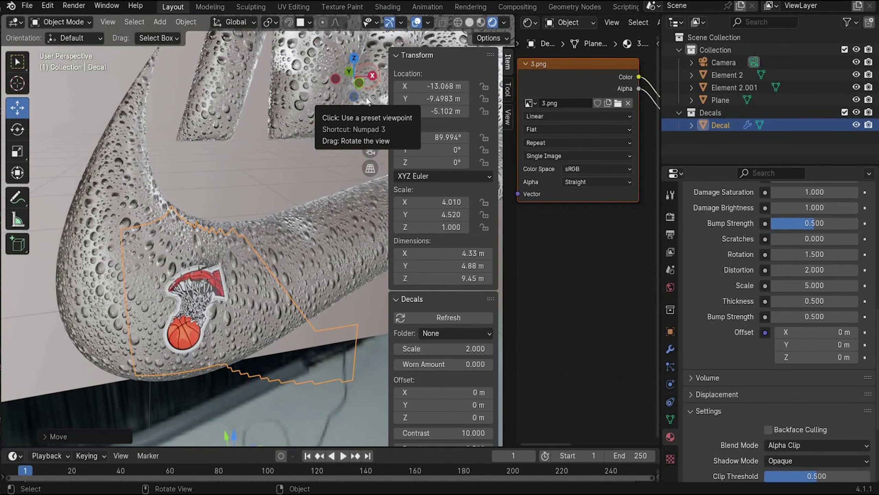
{"action": "left_click_drag", "start_coordinate": [368, 101], "coordinate": [353, 80]}
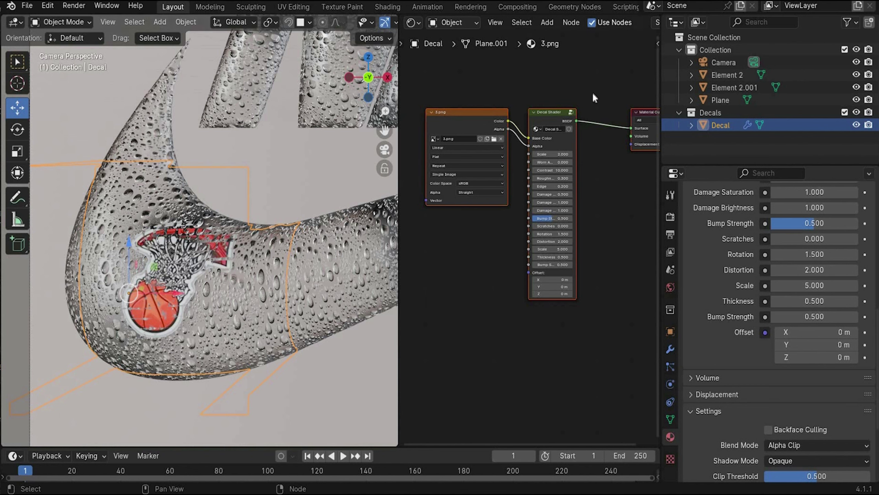
- Set the Decal Shader's Roughness to 0.100
{"action": "scroll", "coordinate": [592, 92], "scroll_direction": "up", "scroll_amount": 5}
{"action": "middle_click_drag", "start_coordinate": [608, 159], "coordinate": [589, 249]}
{"action": "scroll", "coordinate": [553, 279], "scroll_direction": "up", "scroll_amount": 1}
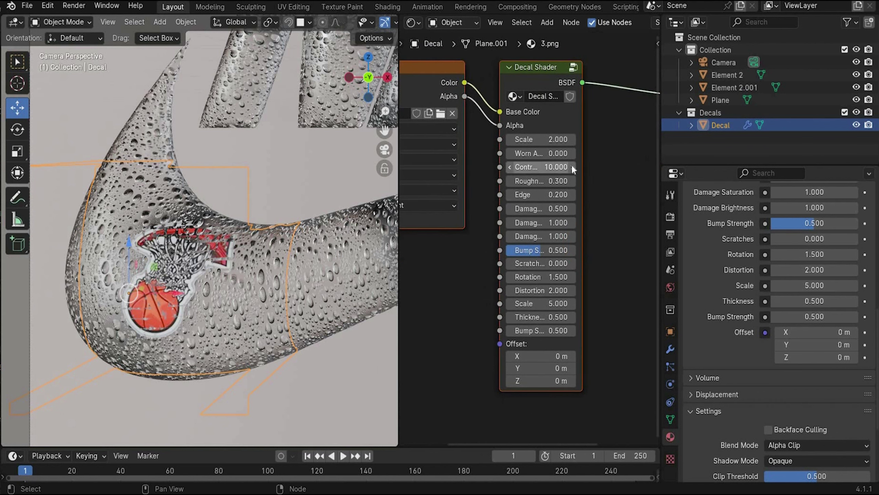
{"action": "left_click", "coordinate": [563, 180]}
{"action": "type", "text": "0.1"}
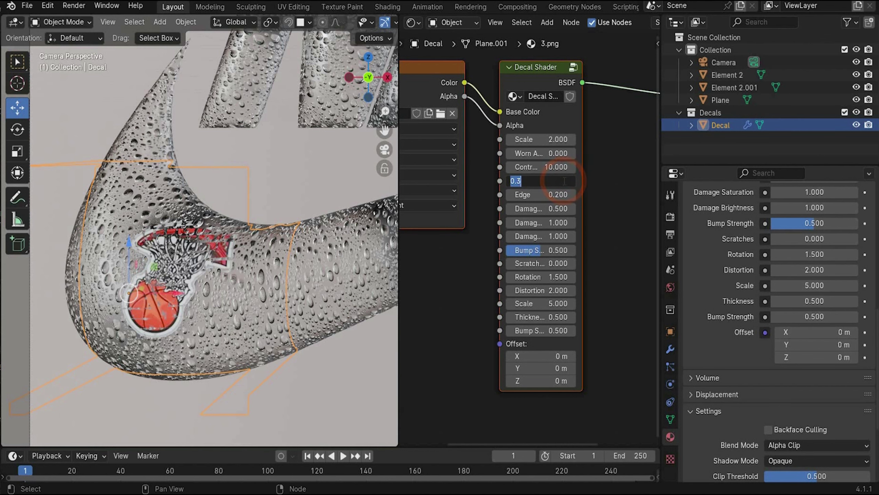
{"action": "key", "text": "Return"}
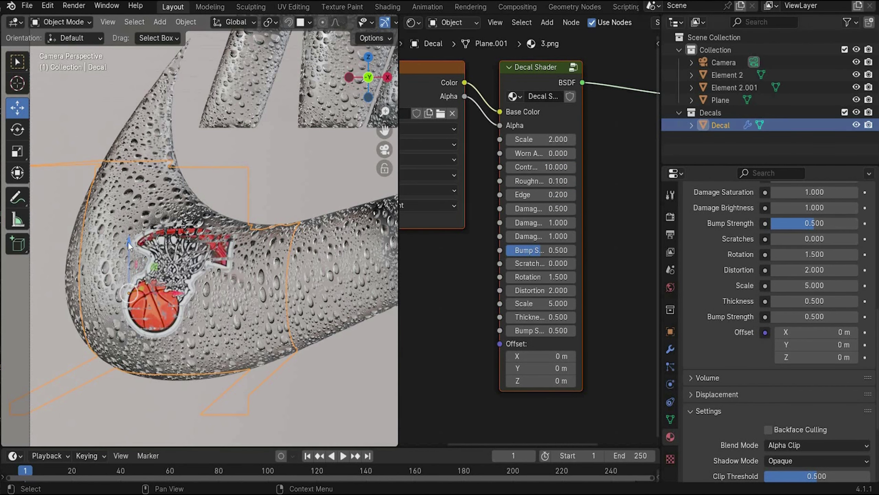
{"action": "scroll", "coordinate": [188, 256], "scroll_direction": "down", "scroll_amount": 1}
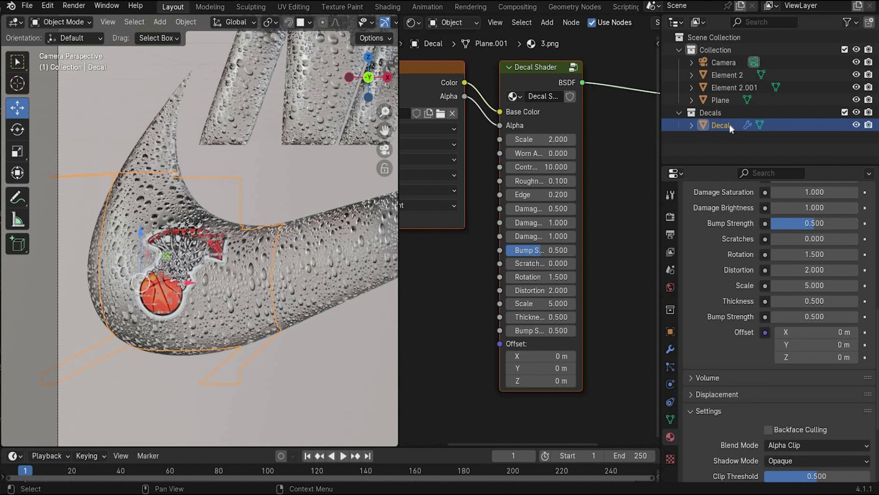
- Convert the decal to a mesh and settle it on the swoosh bend
{"action": "right_click", "coordinate": [176, 251]}
{"action": "mouse_move", "coordinate": [173, 287]}
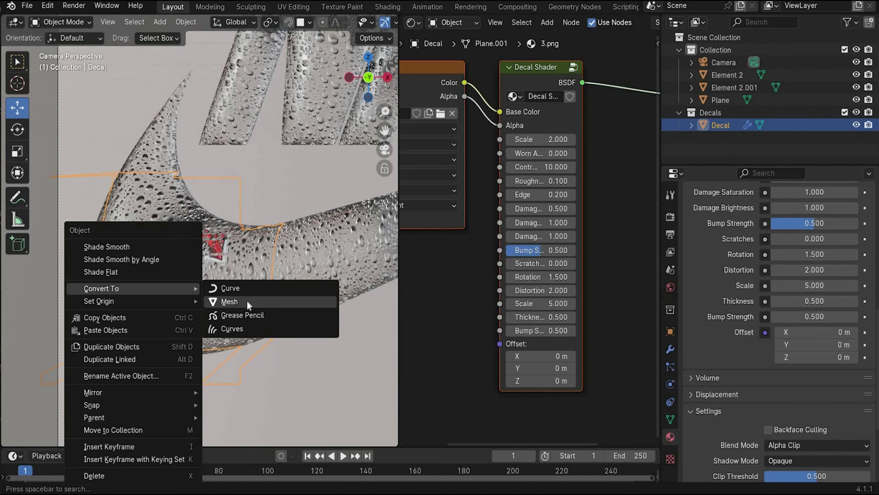
{"action": "left_click", "coordinate": [246, 299]}
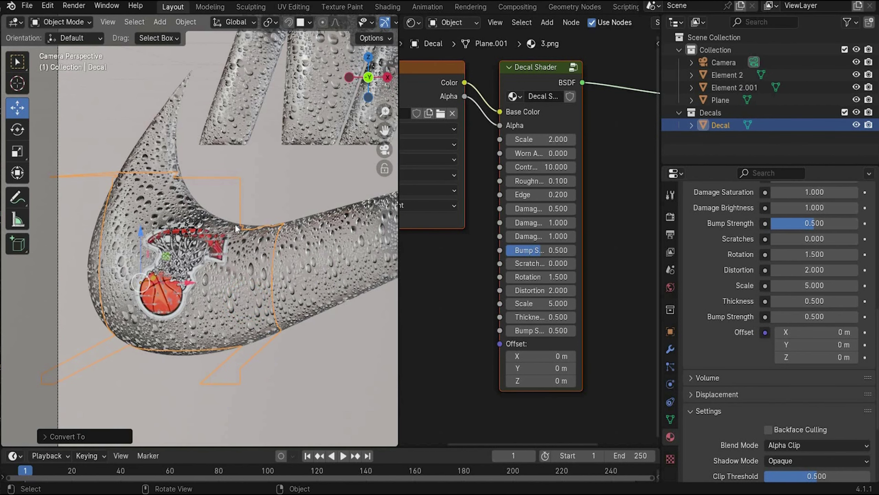
{"action": "left_click_drag", "start_coordinate": [379, 80], "coordinate": [267, 182]}
{"action": "left_click", "coordinate": [385, 150]}
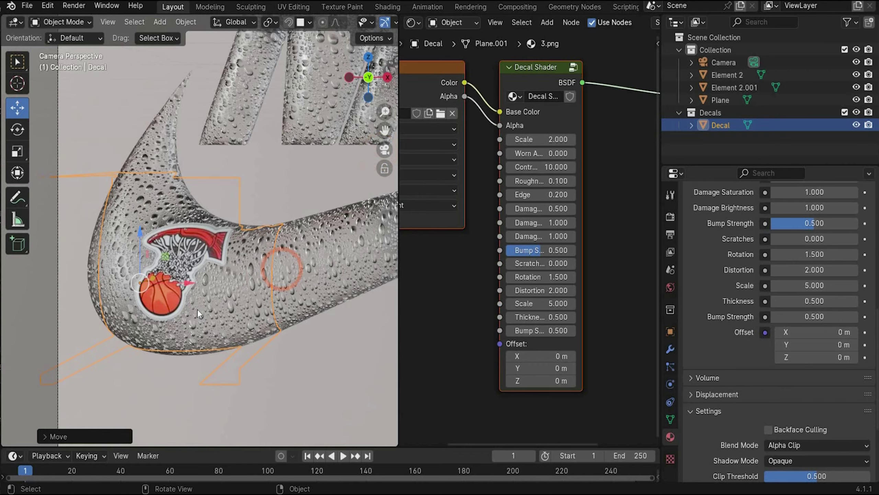
{"action": "scroll", "coordinate": [197, 307], "scroll_direction": "up", "scroll_amount": 3}
{"action": "scroll", "coordinate": [198, 304], "scroll_direction": "down", "scroll_amount": 3}
{"action": "scroll", "coordinate": [263, 296], "scroll_direction": "down", "scroll_amount": 3}
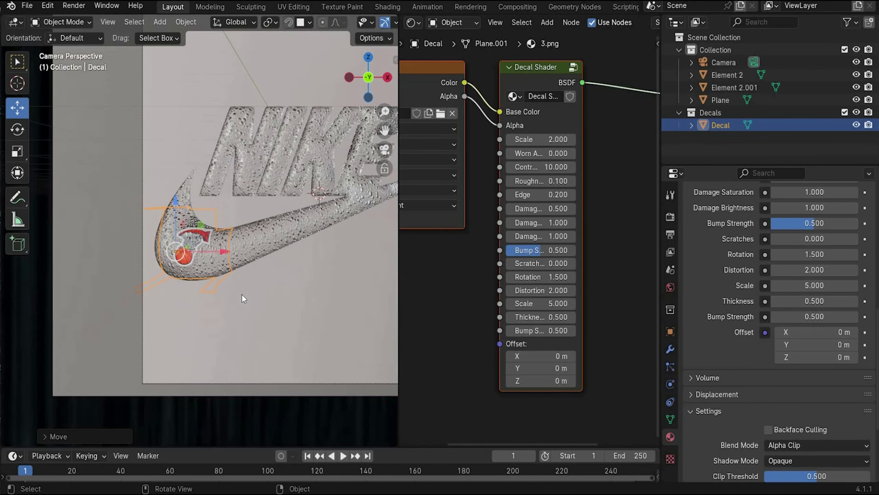
{"action": "scroll", "coordinate": [209, 300], "scroll_direction": "up", "scroll_amount": 5}
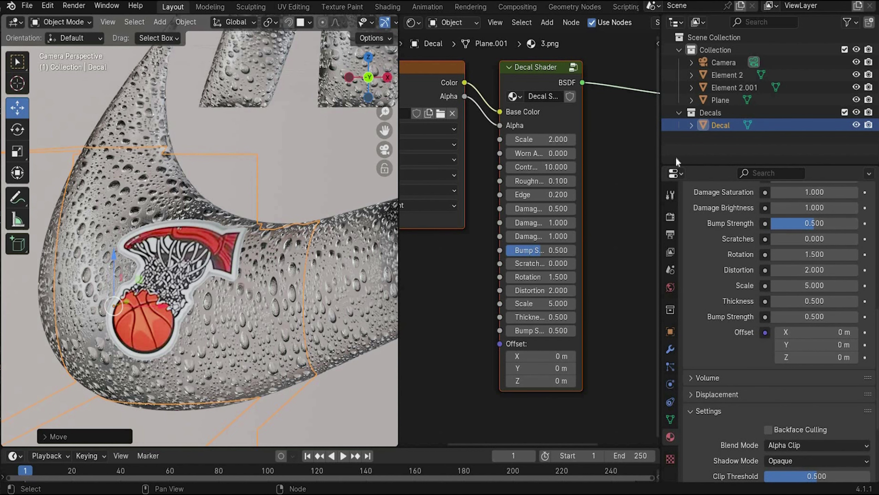
- Select Element 2's texture, Mapping, Bump and Displacement nodes for copying
{"action": "left_click", "coordinate": [350, 286]}
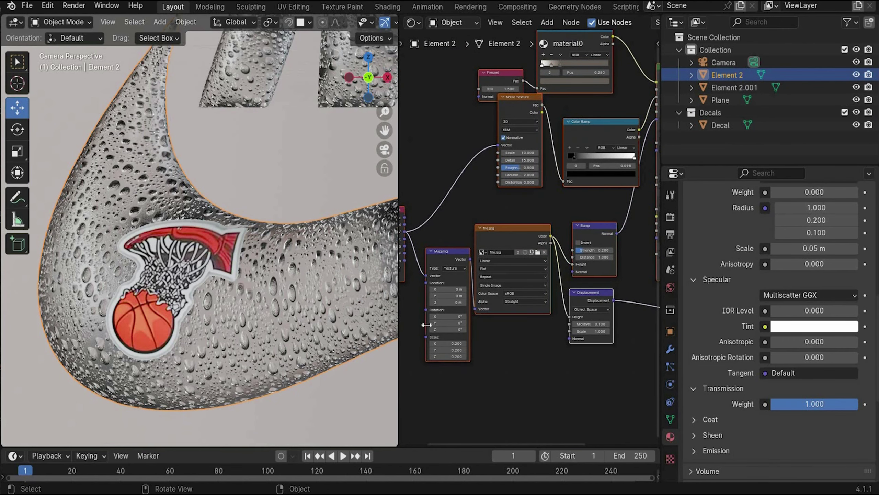
{"action": "scroll", "coordinate": [529, 243], "scroll_direction": "down", "scroll_amount": 3}
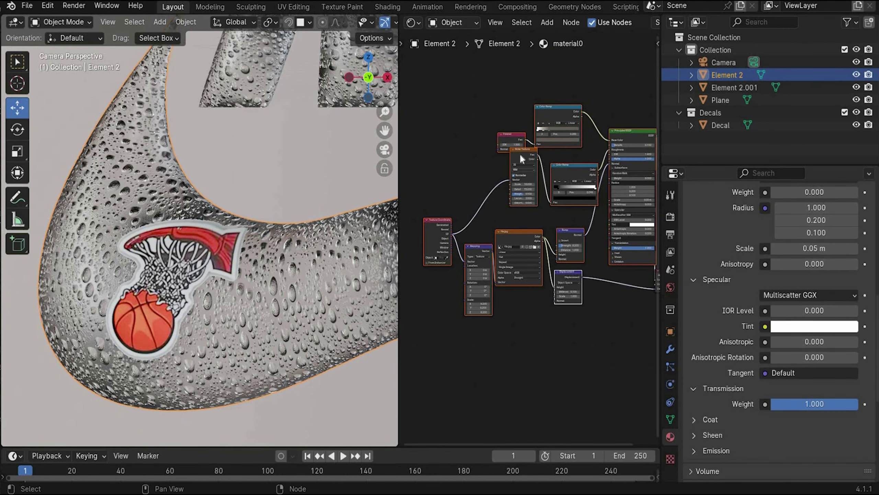
{"action": "left_click_drag", "start_coordinate": [419, 212], "coordinate": [590, 345]}
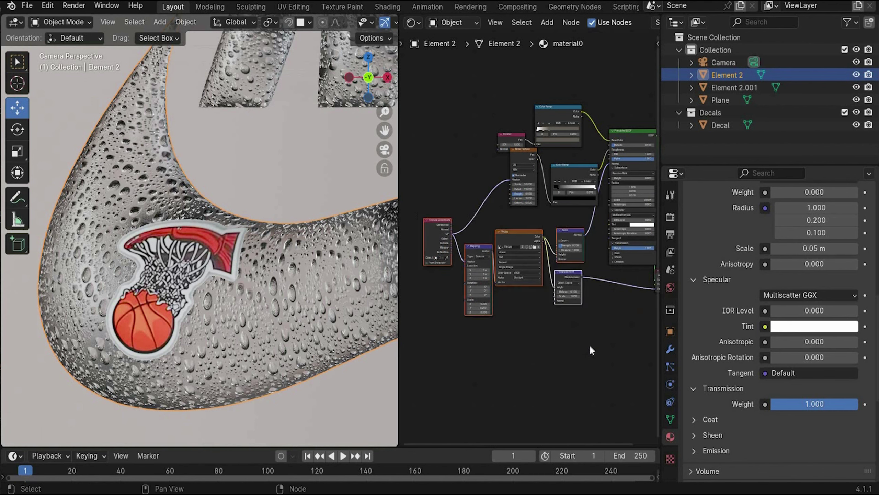
{"action": "scroll", "coordinate": [589, 344], "scroll_direction": "up", "scroll_amount": 4}
{"action": "scroll", "coordinate": [551, 354], "scroll_direction": "down", "scroll_amount": 5}
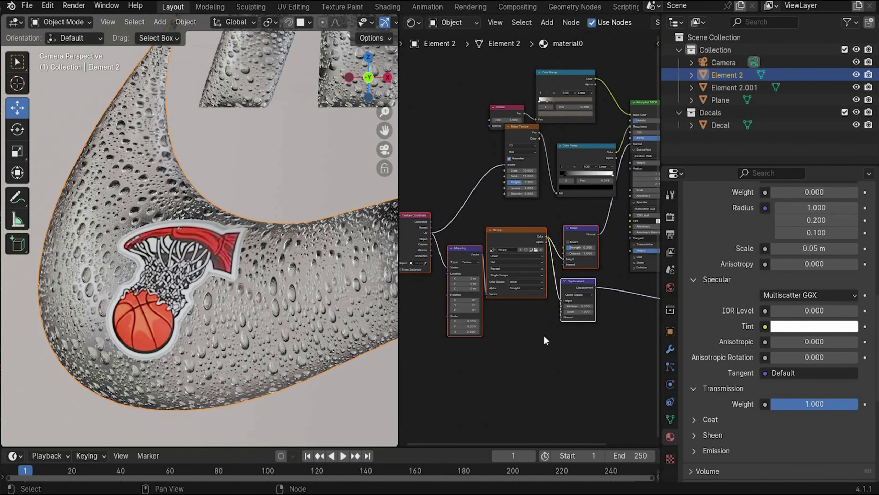
- Paste those nodes into the Decal material, linking Bump to the shader and Displacement to the output
{"action": "left_click", "coordinate": [698, 125]}
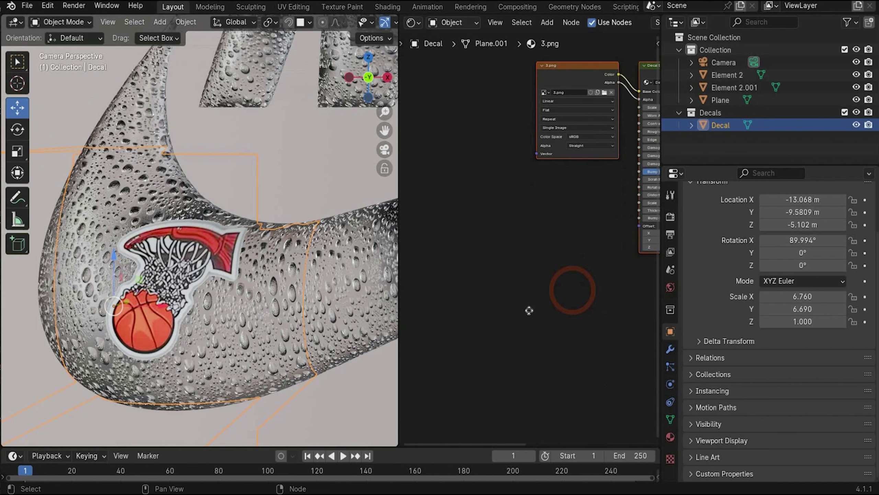
{"action": "key", "text": "ctrl+v"}
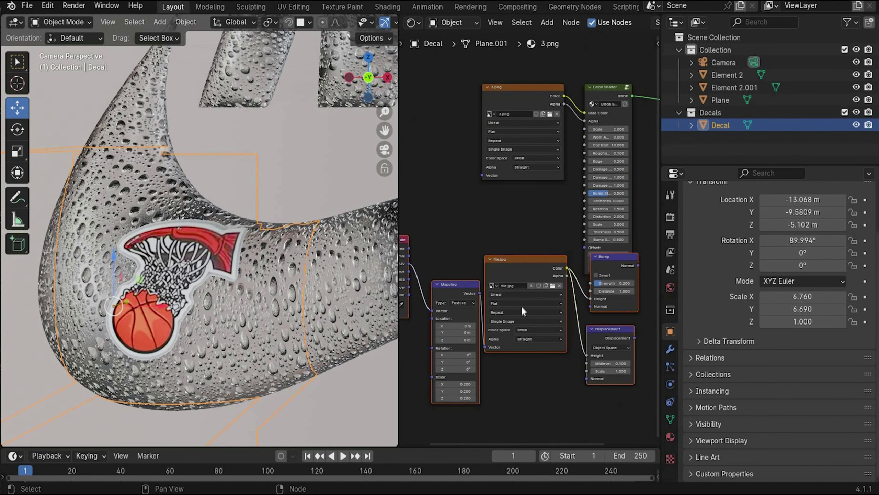
{"action": "scroll", "coordinate": [521, 305], "scroll_direction": "down", "scroll_amount": 4}
{"action": "left_click", "coordinate": [483, 254]}
{"action": "scroll", "coordinate": [578, 245], "scroll_direction": "up", "scroll_amount": 5}
{"action": "left_click_drag", "start_coordinate": [498, 232], "coordinate": [561, 156]}
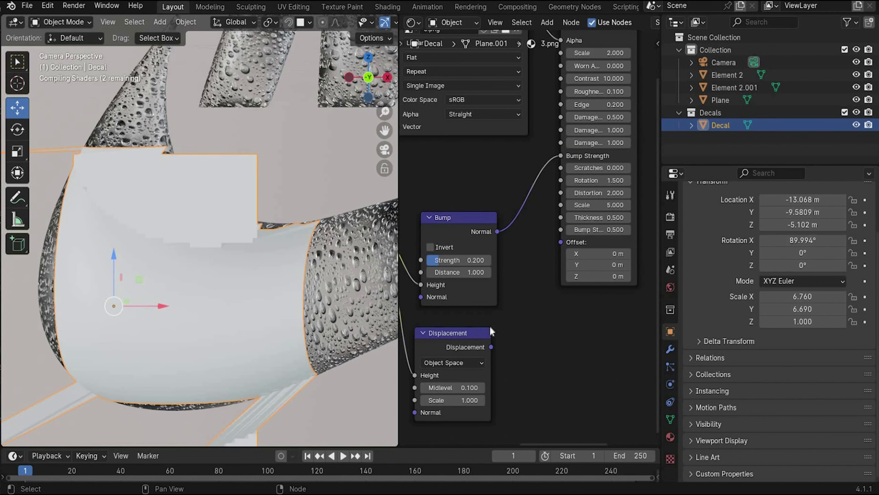
{"action": "key", "text": "Home"}
{"action": "left_click_drag", "start_coordinate": [472, 317], "coordinate": [607, 138]}
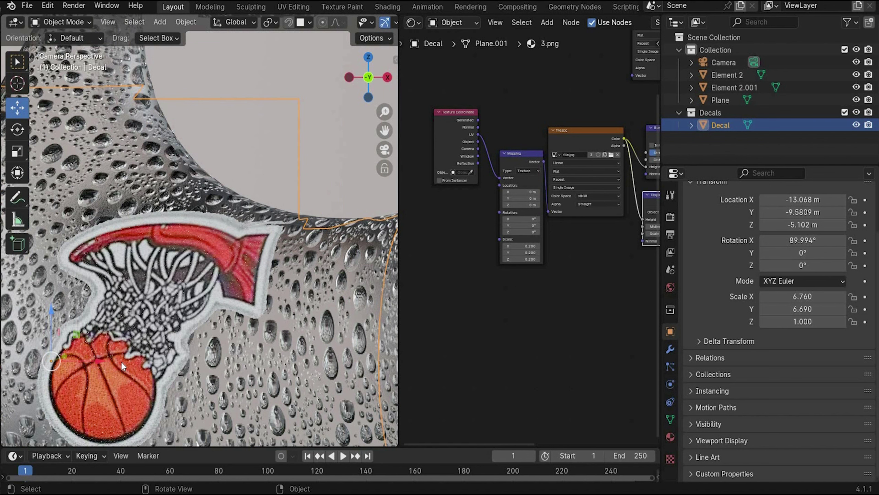
- Set the decal's droplet Mapping Scale to 2.000 on X, Y and Z
{"action": "scroll", "coordinate": [112, 364], "scroll_direction": "down", "scroll_amount": 4}
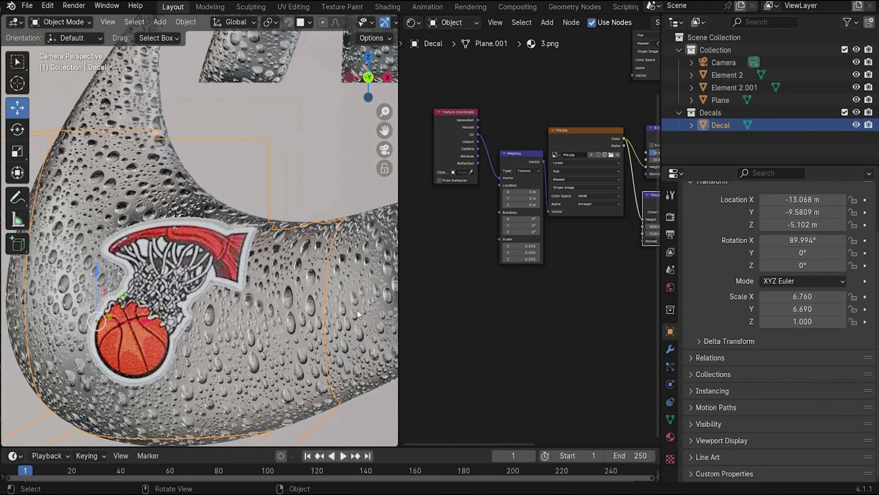
{"action": "scroll", "coordinate": [505, 305], "scroll_direction": "down", "scroll_amount": 1}
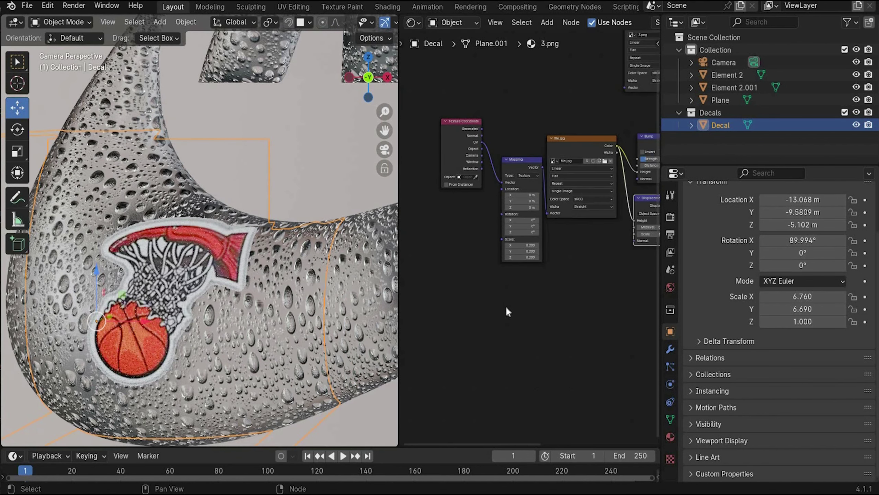
{"action": "scroll", "coordinate": [507, 306], "scroll_direction": "up", "scroll_amount": 5}
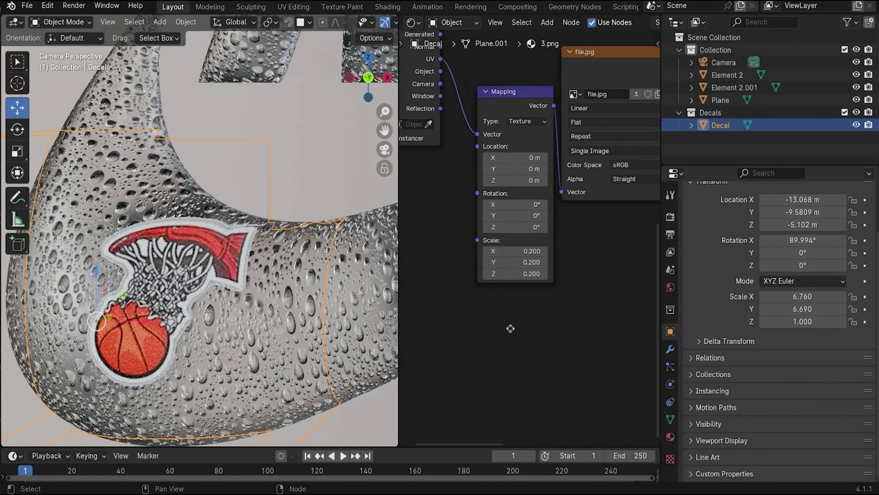
{"action": "left_click", "coordinate": [540, 245]}
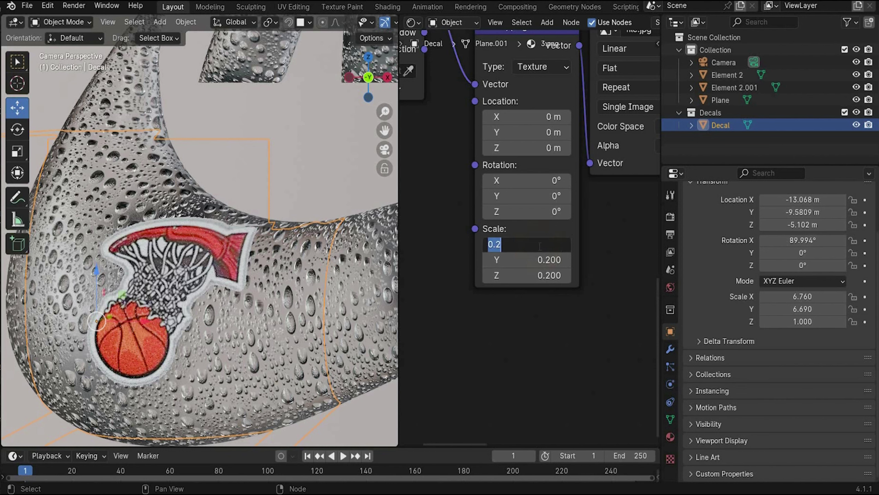
{"action": "left_click", "coordinate": [557, 370]}
{"action": "scroll", "coordinate": [586, 225], "scroll_direction": "down", "scroll_amount": 8}
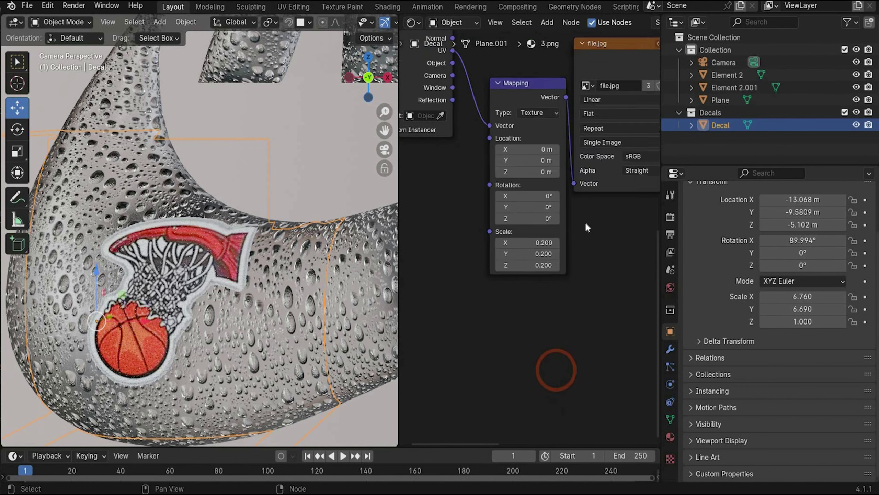
{"action": "scroll", "coordinate": [545, 288], "scroll_direction": "up", "scroll_amount": 6}
{"action": "left_click", "coordinate": [546, 241]}
{"action": "type", "text": "2"}
{"action": "key", "text": "Return"}
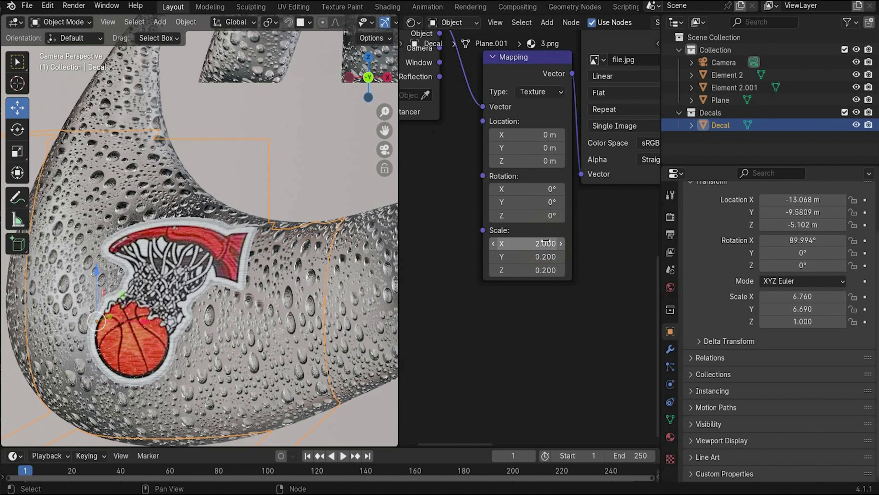
{"action": "left_click", "coordinate": [535, 257]}
{"action": "type", "text": "2"}
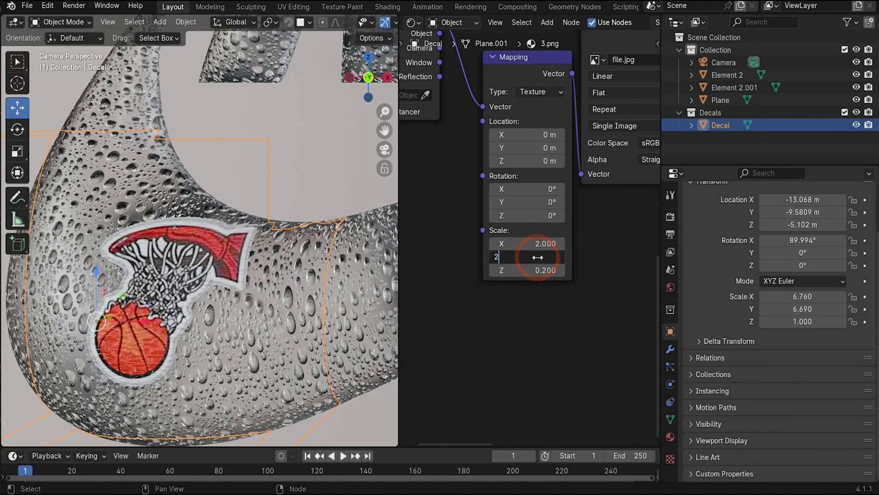
{"action": "left_click", "coordinate": [542, 267]}
{"action": "key", "text": "Return"}
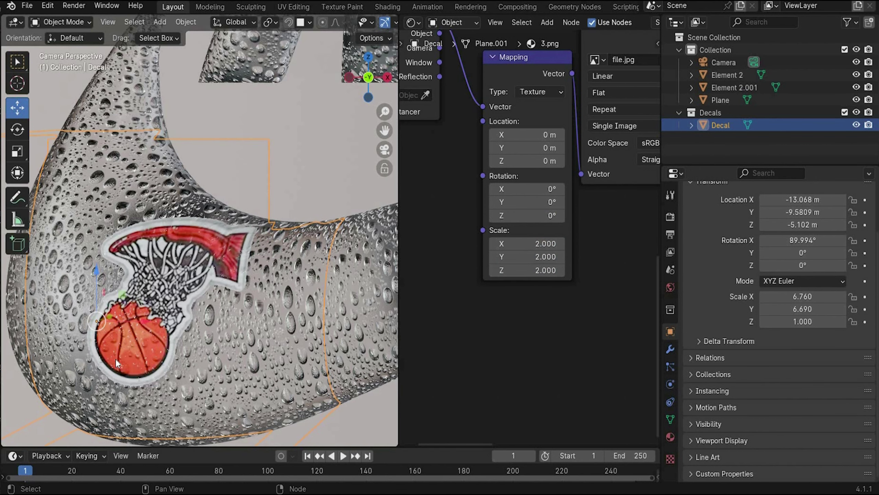
{"action": "scroll", "coordinate": [85, 438], "scroll_direction": "up", "scroll_amount": 3}
{"action": "scroll", "coordinate": [62, 412], "scroll_direction": "down", "scroll_amount": 4}
{"action": "scroll", "coordinate": [197, 258], "scroll_direction": "down", "scroll_amount": 5}
{"action": "scroll", "coordinate": [194, 262], "scroll_direction": "up", "scroll_amount": 2}
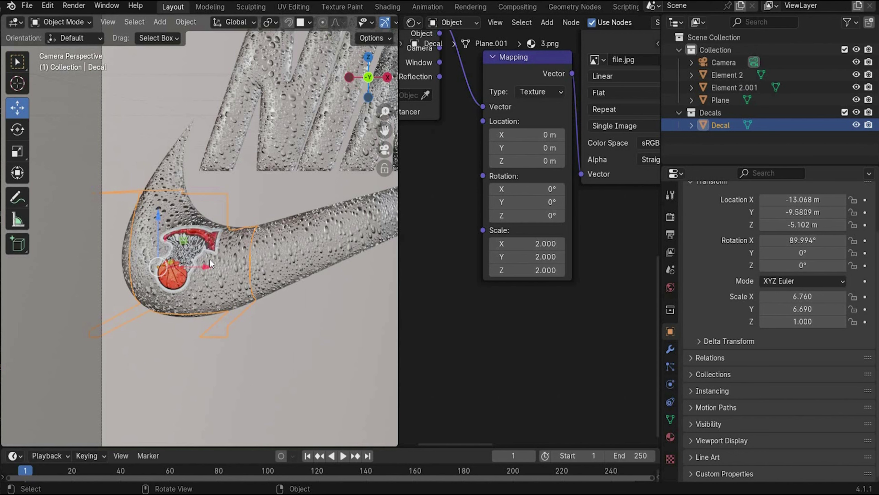
- Scroll the view over the NIKE logo to inspect its Jordan, NBA and sneaker sticker decals
{"action": "scroll", "coordinate": [284, 203], "scroll_direction": "down", "scroll_amount": 5}
{"action": "scroll", "coordinate": [283, 206], "scroll_direction": "up", "scroll_amount": 4}
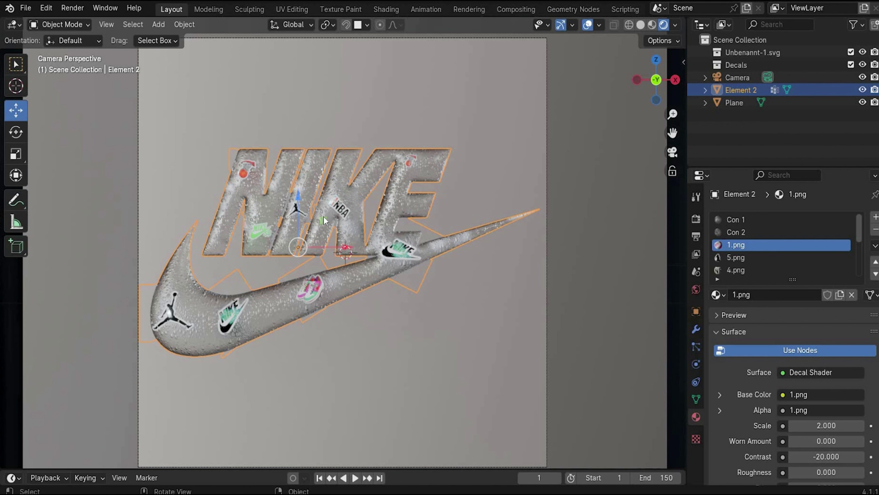
{"action": "right_click", "coordinate": [280, 208]}
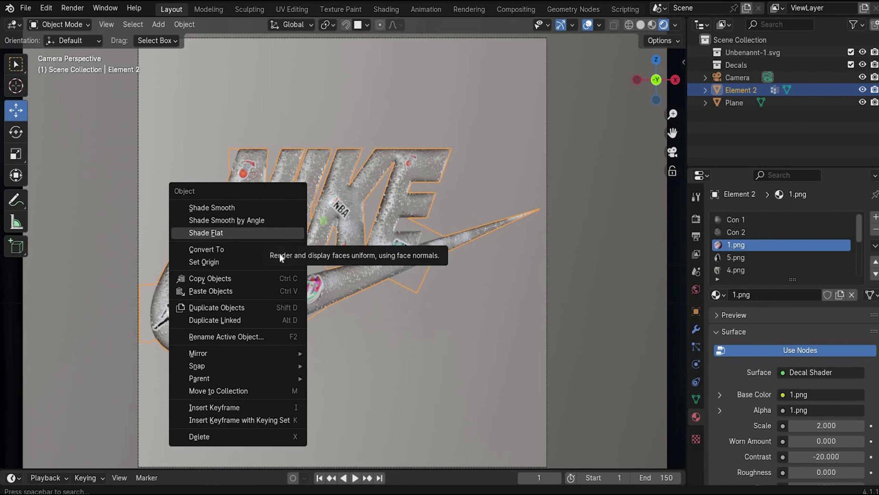
{"action": "mouse_move", "coordinate": [287, 250]}
{"action": "left_click", "coordinate": [338, 263]}
{"action": "right_click", "coordinate": [306, 223]}
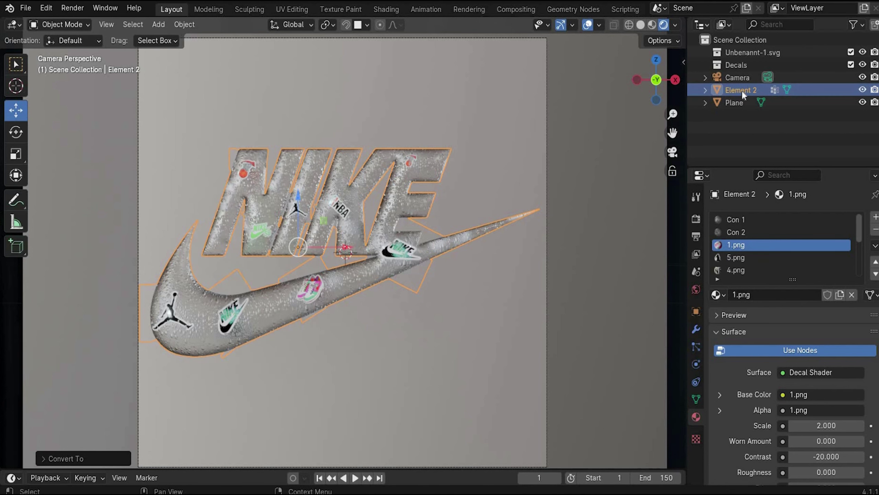
{"action": "left_click_drag", "start_coordinate": [470, 469], "coordinate": [469, 360]}
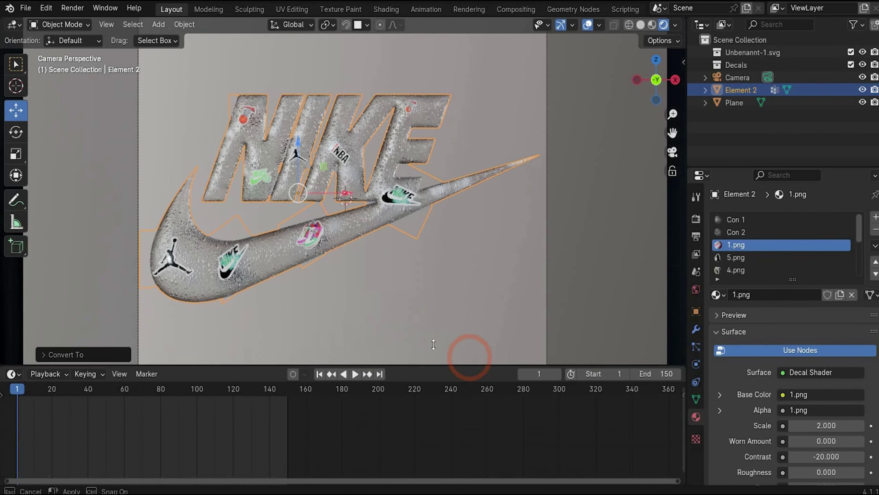
{"action": "left_click_drag", "start_coordinate": [469, 360], "coordinate": [470, 344]}
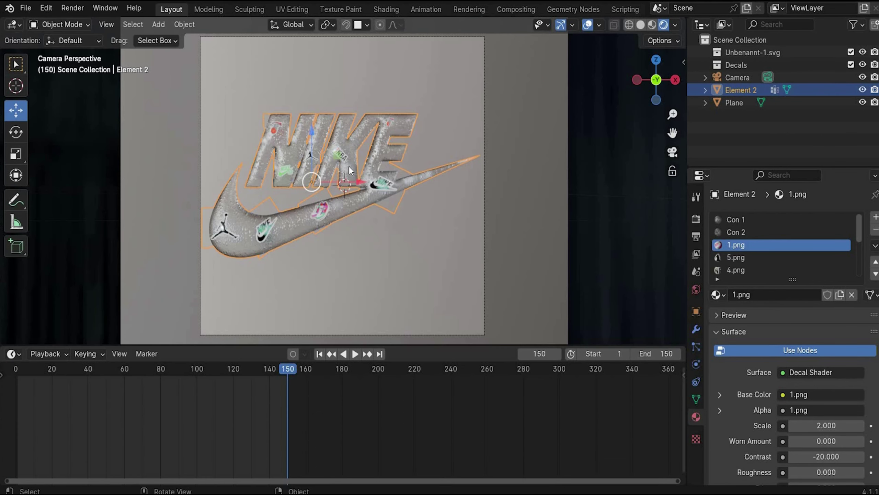
{"action": "scroll", "coordinate": [349, 166], "scroll_direction": "up", "scroll_amount": 1}
{"action": "scroll", "coordinate": [292, 173], "scroll_direction": "down", "scroll_amount": 2}
- Insert a location keyframe on Camera at frame 150 and enter 300 as the scene's End frame
{"action": "left_click", "coordinate": [740, 77]}
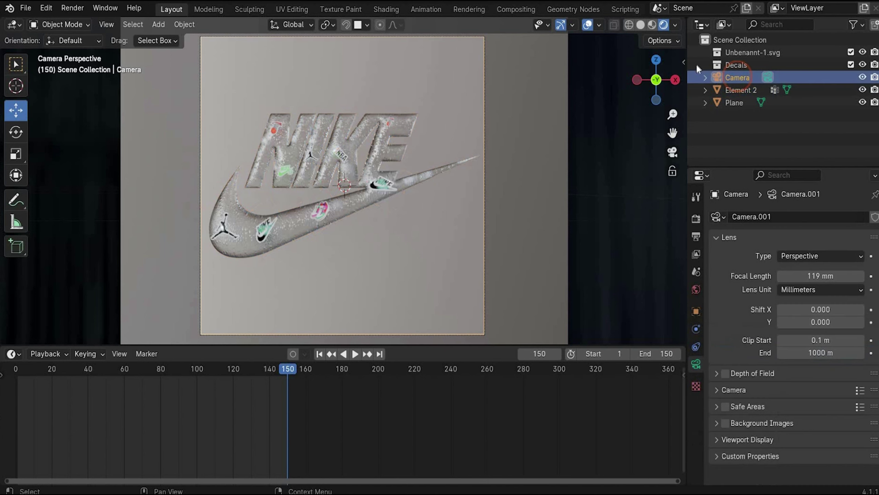
{"action": "left_click_drag", "start_coordinate": [684, 64], "coordinate": [635, 66]}
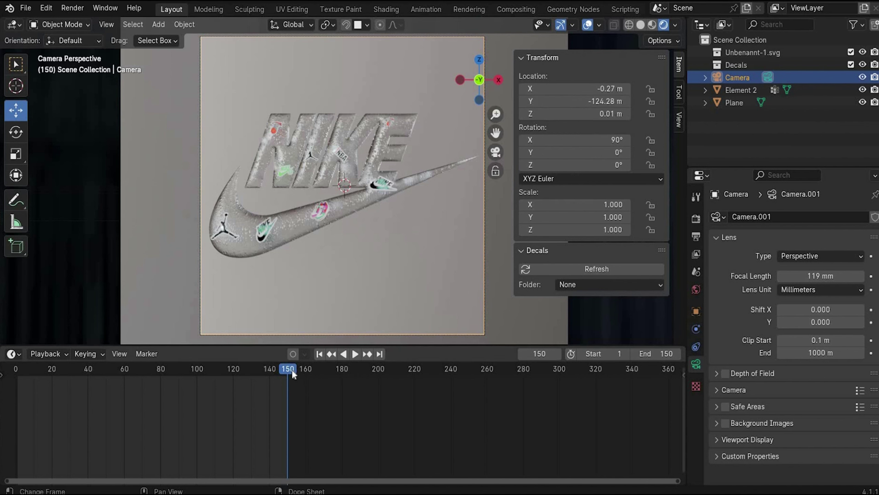
{"action": "right_click", "coordinate": [585, 98]}
{"action": "left_click", "coordinate": [584, 98]}
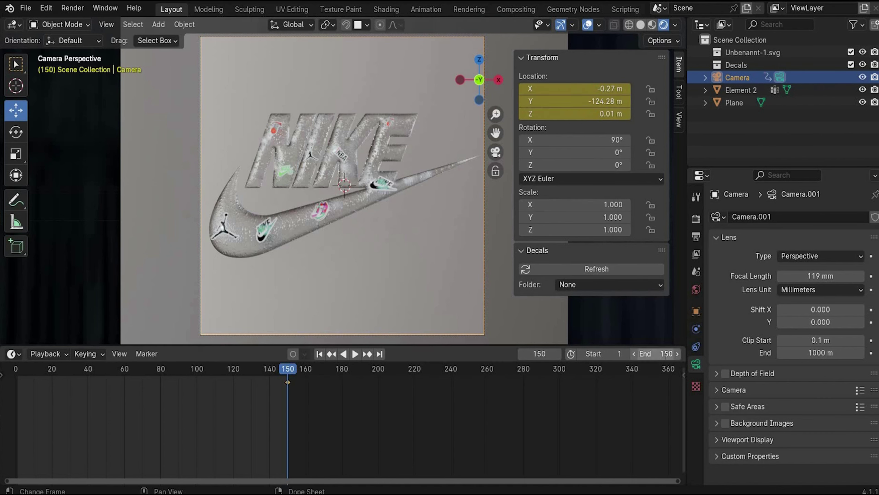
{"action": "left_click", "coordinate": [665, 353]}
{"action": "type", "text": "300"}
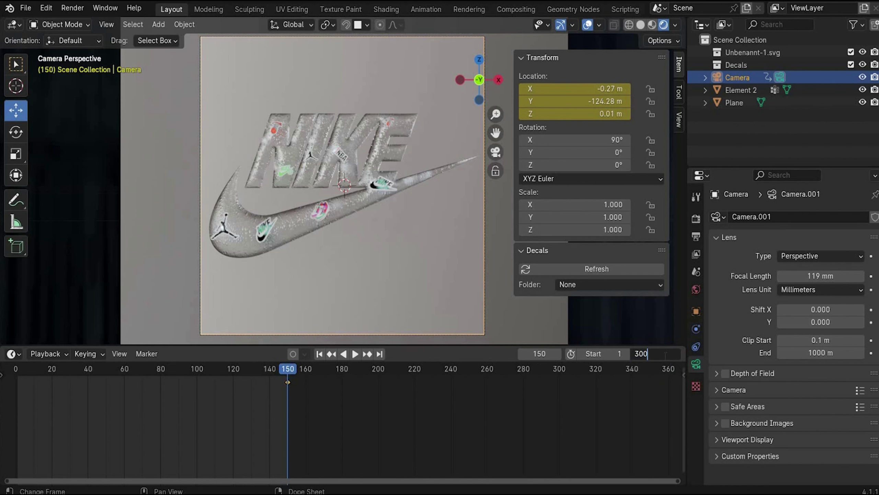
- Confirm end frame 300, then keyframe Element 2's Z rotation at -30° on frame 200
{"action": "key", "text": "Return"}
{"action": "left_click", "coordinate": [741, 90]}
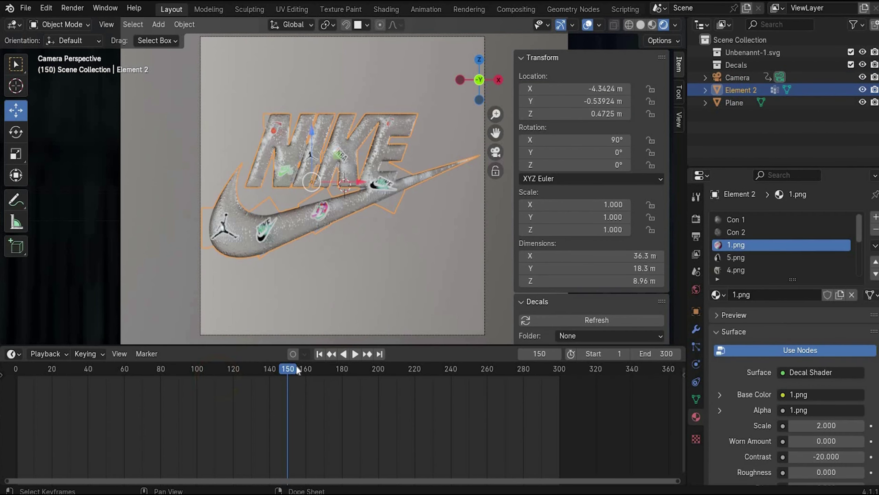
{"action": "left_click_drag", "start_coordinate": [294, 366], "coordinate": [378, 369]}
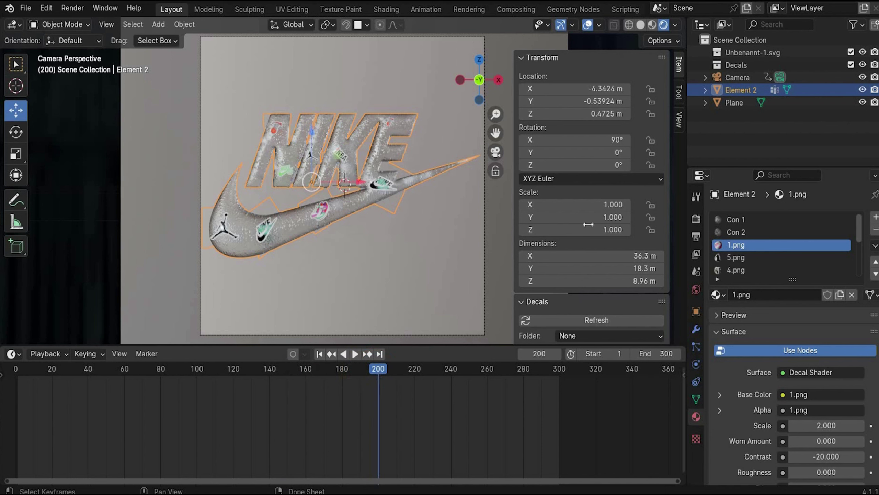
{"action": "left_click", "coordinate": [600, 166]}
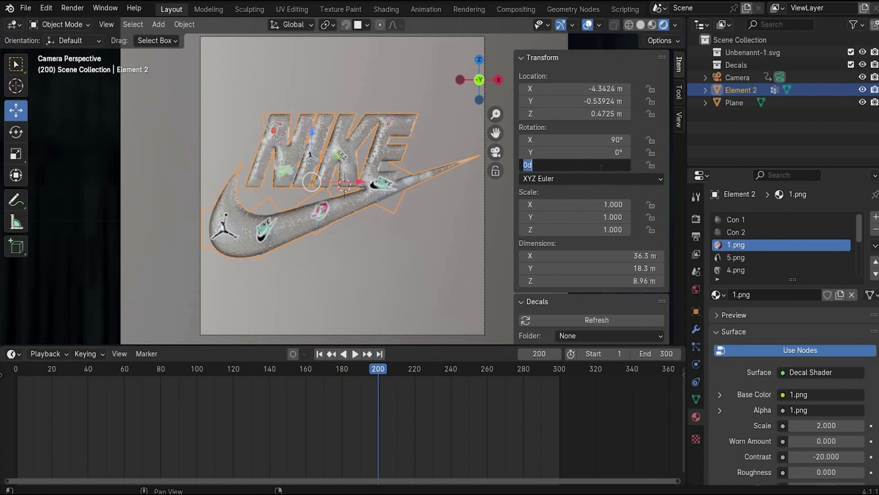
{"action": "type", "text": "-30"}
{"action": "key", "text": "Return"}
{"action": "right_click", "coordinate": [600, 165]}
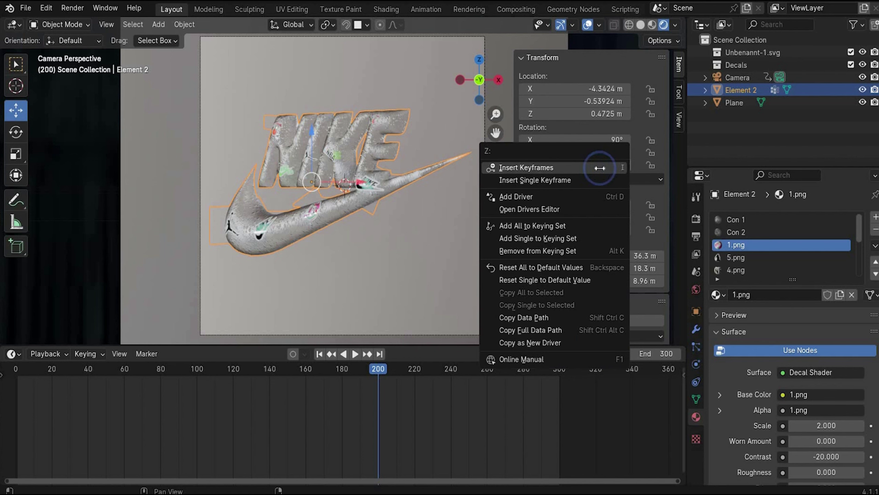
{"action": "left_click", "coordinate": [599, 165]}
- Keyframe the logo's Z rotation back at 0° on frame 250
{"action": "left_click", "coordinate": [340, 399]}
{"action": "left_click_drag", "start_coordinate": [428, 372], "coordinate": [469, 371]}
{"action": "key", "text": "space"}
{"action": "key", "text": "space"}
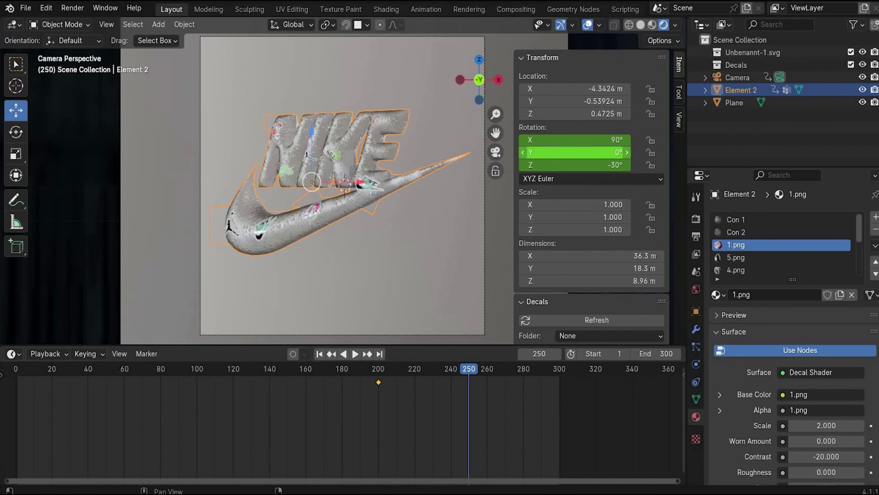
{"action": "key", "text": "BackSpace"}
{"action": "right_click", "coordinate": [618, 169]}
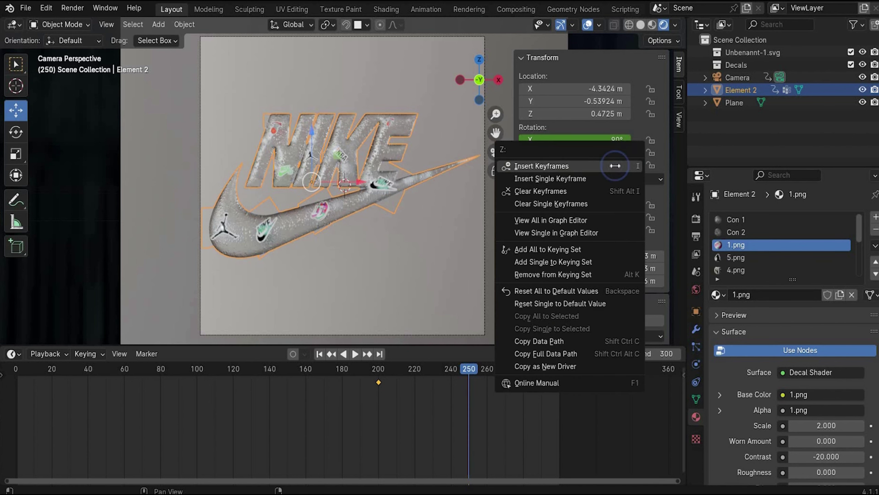
{"action": "left_click", "coordinate": [617, 165]}
- Keyframe the logo's Z rotation at 30° on frame 300
{"action": "left_click_drag", "start_coordinate": [466, 371], "coordinate": [559, 370]}
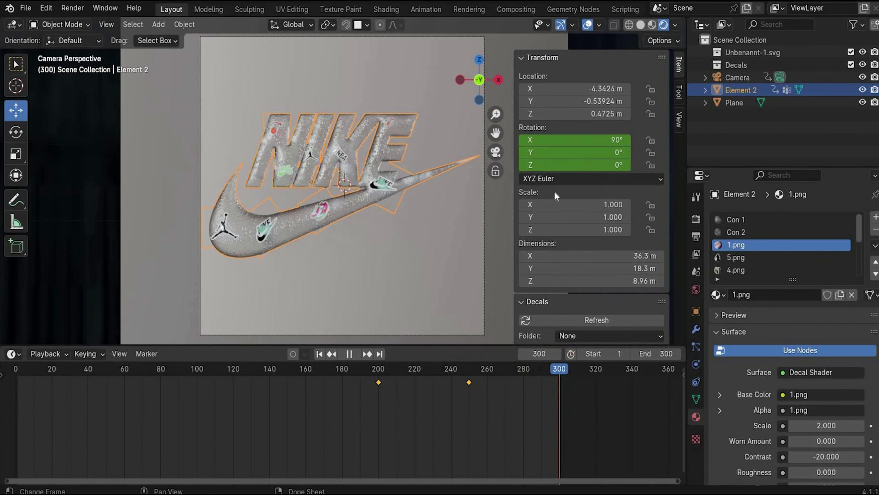
{"action": "left_click", "coordinate": [575, 165]}
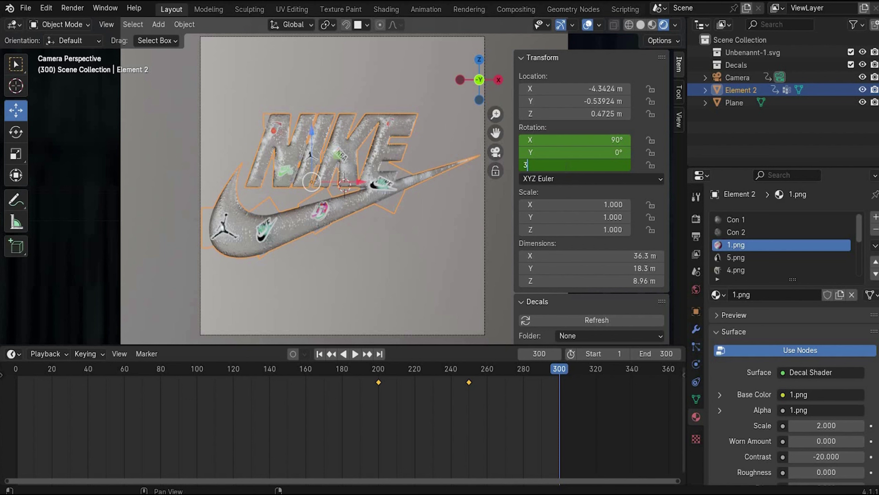
{"action": "key", "text": "Return"}
{"action": "right_click", "coordinate": [565, 168]}
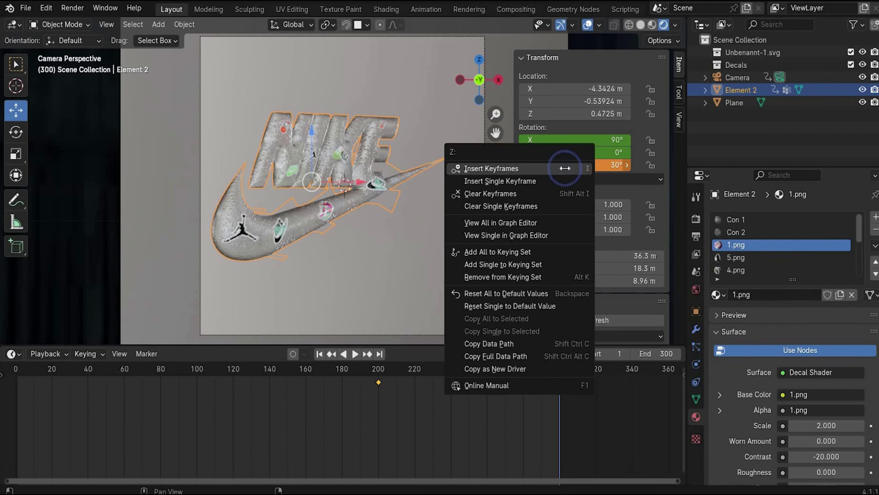
{"action": "left_click", "coordinate": [568, 167]}
- Keyframe the logo's Z rotation at 0° on frame 150
{"action": "left_click_drag", "start_coordinate": [566, 369], "coordinate": [288, 387]}
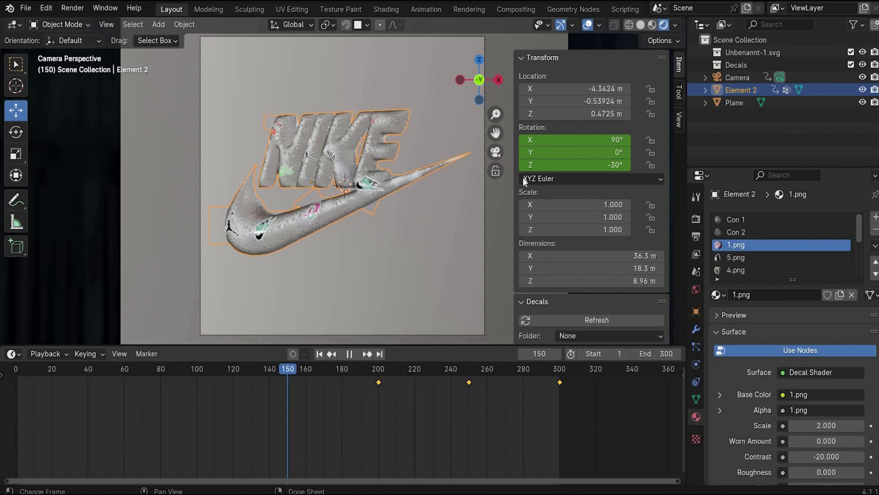
{"action": "double_click", "coordinate": [545, 164]}
{"action": "key", "text": "Return"}
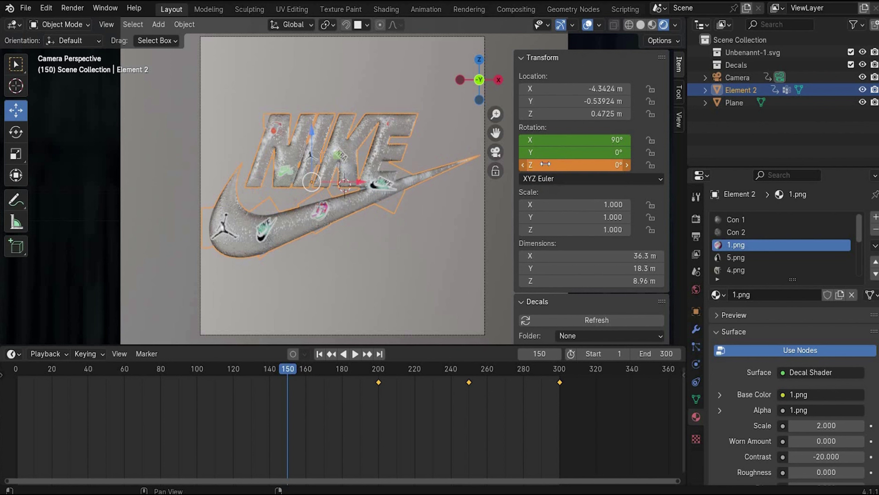
{"action": "right_click", "coordinate": [545, 163]}
{"action": "left_click", "coordinate": [545, 163]}
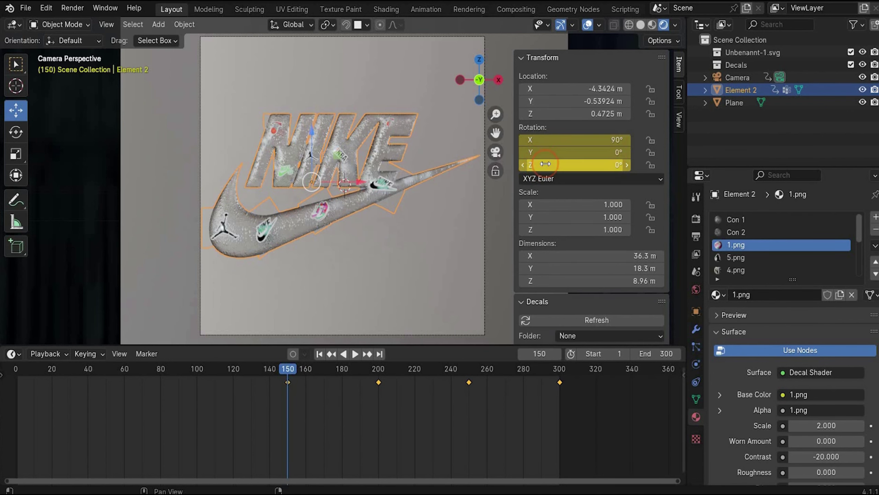
- Move the camera in close to the logo at X 8.37 m and keyframe its location at frame 120
{"action": "left_click", "coordinate": [728, 80]}
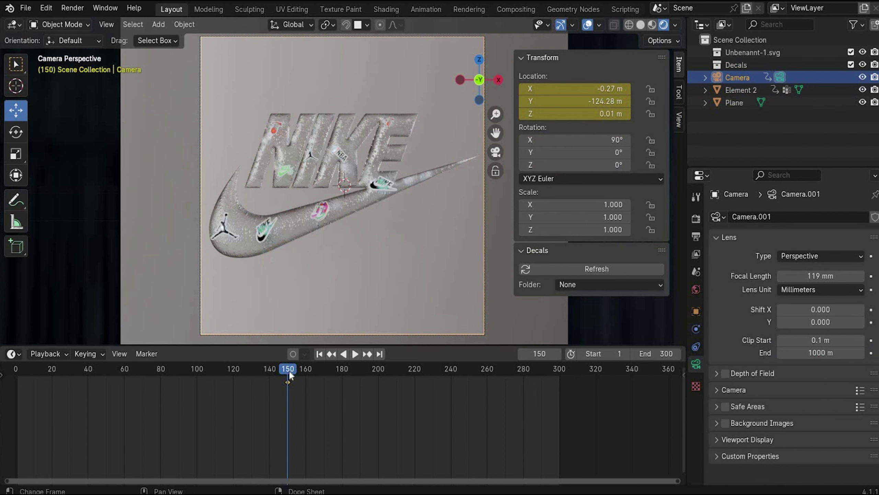
{"action": "key", "text": "space"}
{"action": "left_click", "coordinate": [258, 368]}
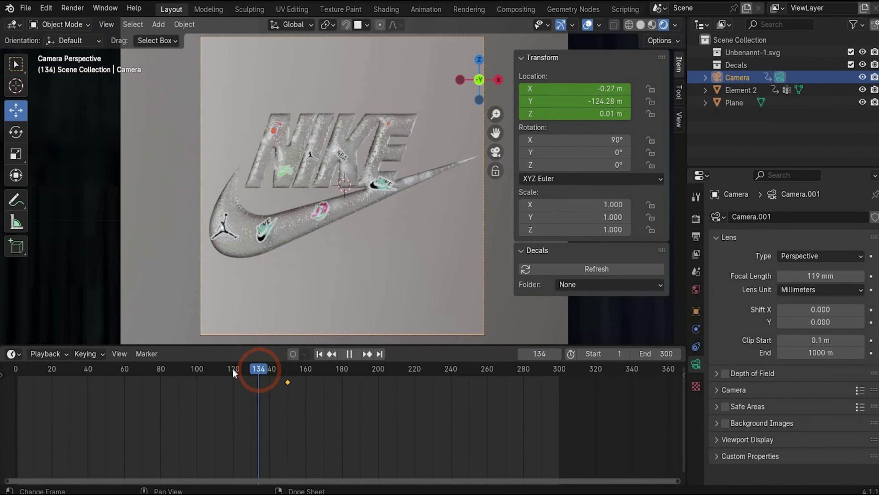
{"action": "left_click_drag", "start_coordinate": [233, 371], "coordinate": [233, 371]}
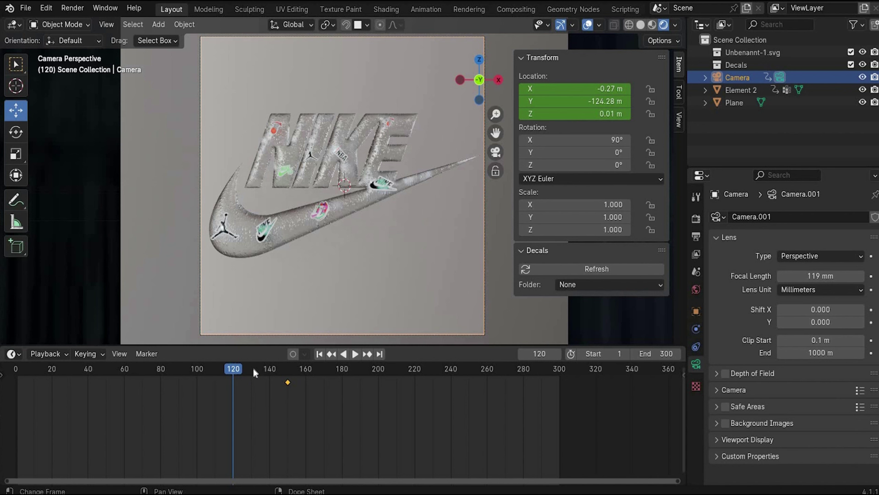
{"action": "left_click_drag", "start_coordinate": [609, 107], "coordinate": [693, 104]}
{"action": "left_click_drag", "start_coordinate": [575, 90], "coordinate": [648, 89]}
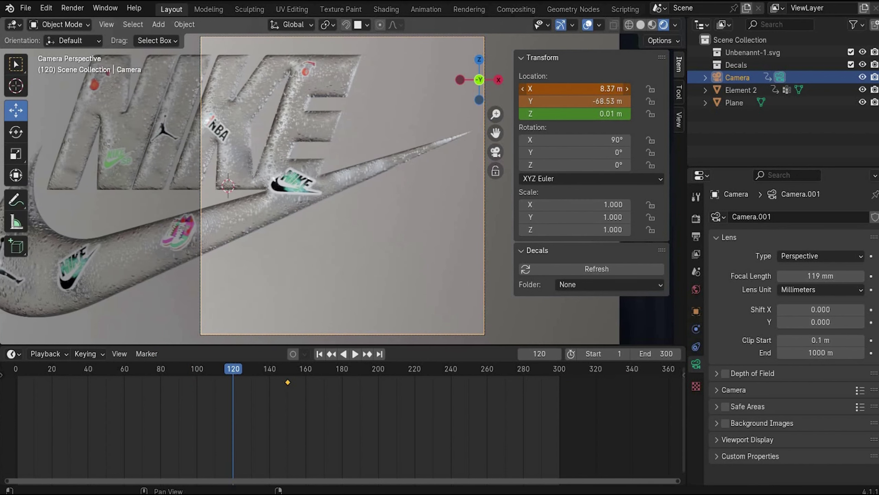
{"action": "right_click", "coordinate": [521, 103]}
{"action": "left_click", "coordinate": [509, 92]}
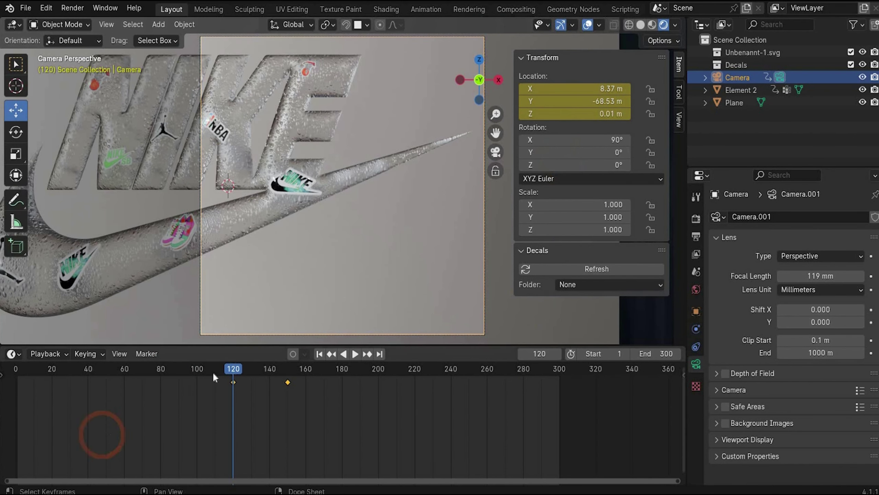
- Keyframe the camera at X -8.57 m on frame 0 and play back the camera slide
{"action": "left_click_drag", "start_coordinate": [235, 369], "coordinate": [15, 374]}
{"action": "key", "text": "space"}
{"action": "mouse_move", "coordinate": [596, 89]}
{"action": "left_mouse_down"}
{"action": "mouse_move", "coordinate": [516, 88]}
{"action": "mouse_move", "coordinate": [604, 88]}
{"action": "left_mouse_up"}
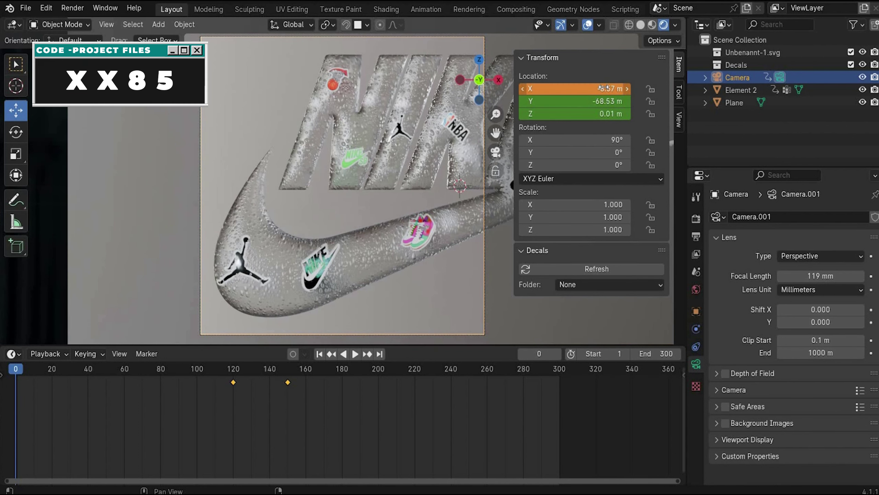
{"action": "right_click", "coordinate": [605, 89]}
{"action": "left_click", "coordinate": [529, 61]}
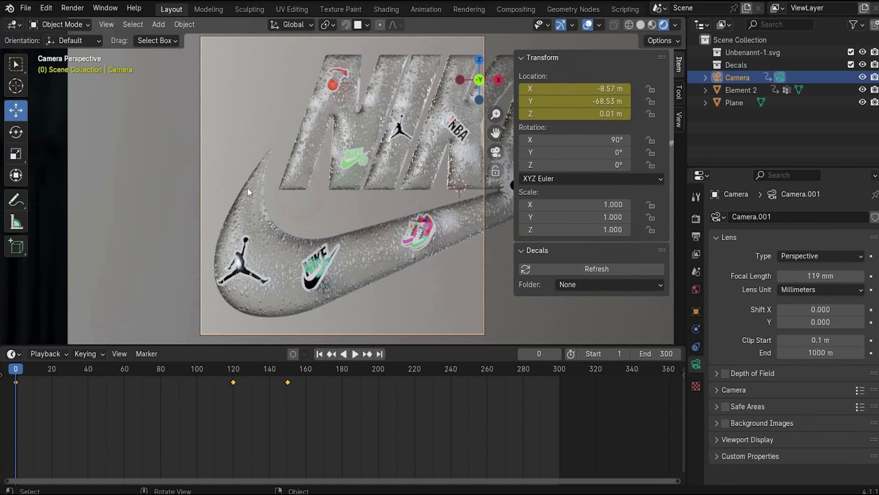
{"action": "scroll", "coordinate": [247, 189], "scroll_direction": "down", "scroll_amount": 2}
{"action": "key", "text": "space"}
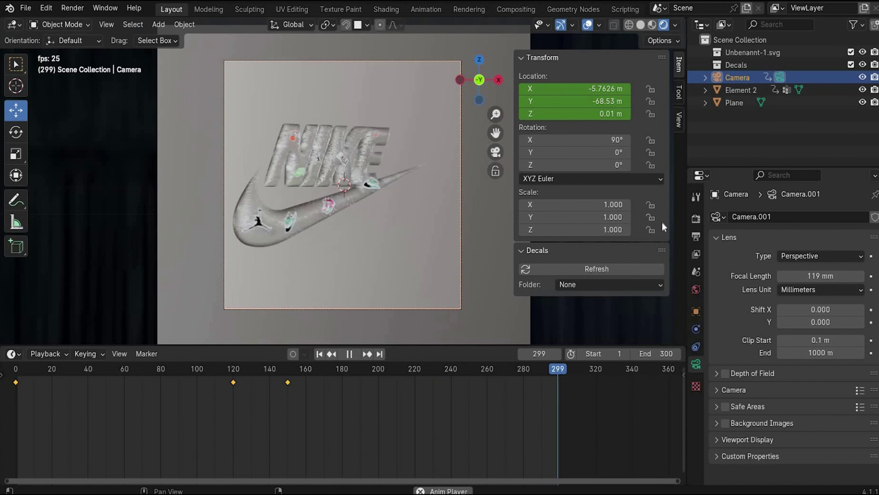
- In the Graph Editor, select all camera keyframes and set their interpolation mode to Linear
{"action": "key", "text": "Escape"}
{"action": "left_click", "coordinate": [11, 354]}
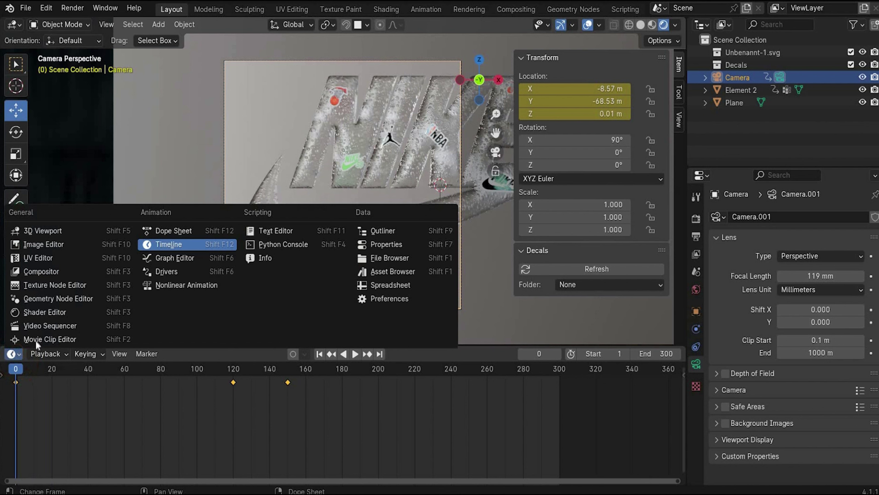
{"action": "left_click", "coordinate": [175, 257]}
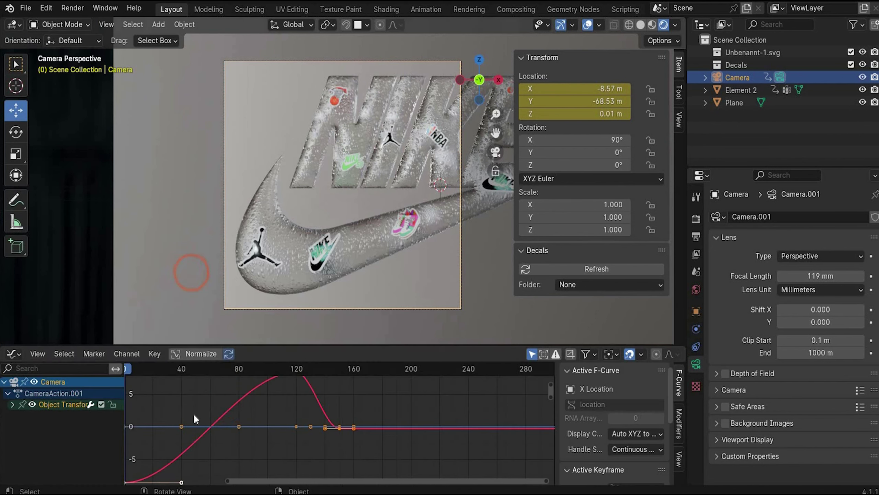
{"action": "left_click_drag", "start_coordinate": [143, 401], "coordinate": [202, 469]}
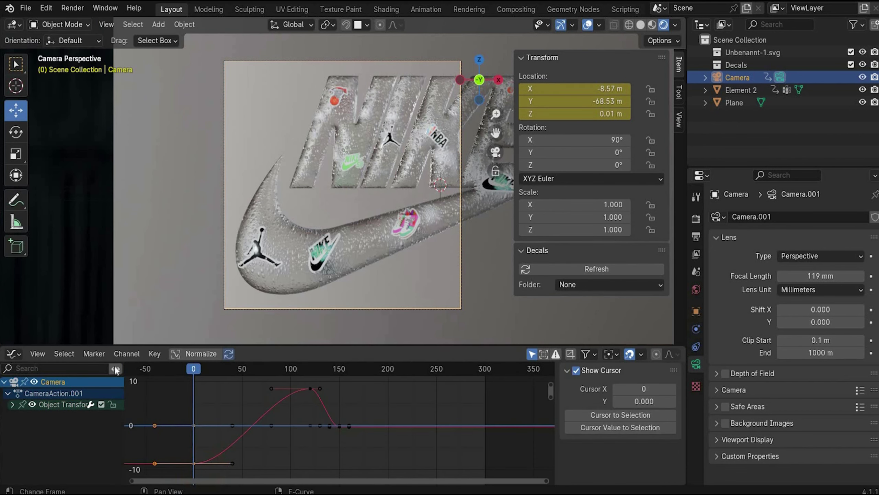
{"action": "left_click", "coordinate": [65, 353]}
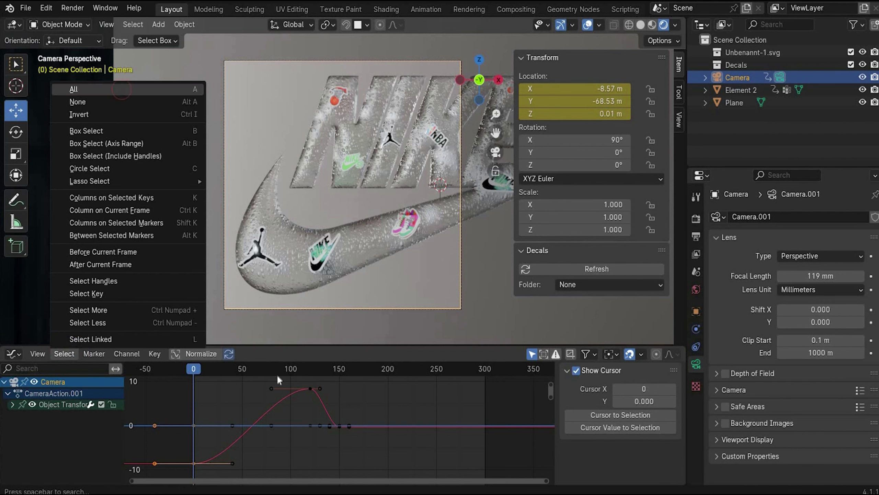
{"action": "key", "text": "a"}
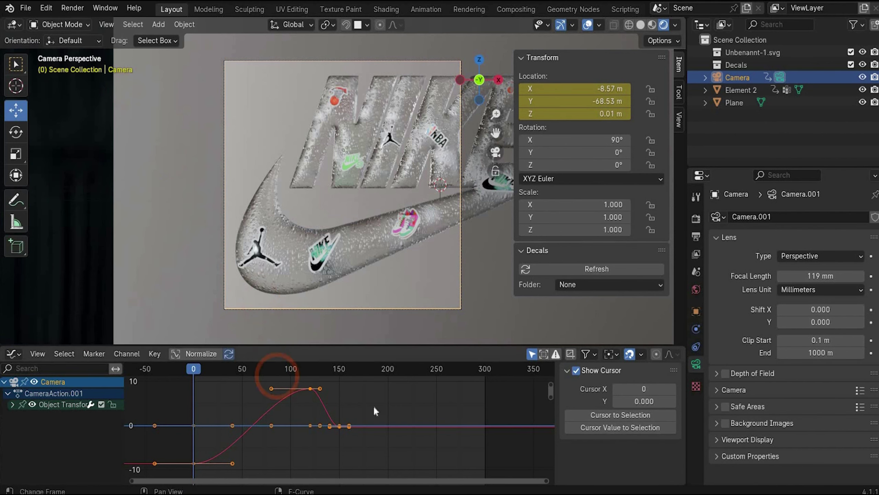
{"action": "left_click", "coordinate": [156, 354]}
{"action": "mouse_move", "coordinate": [250, 286]}
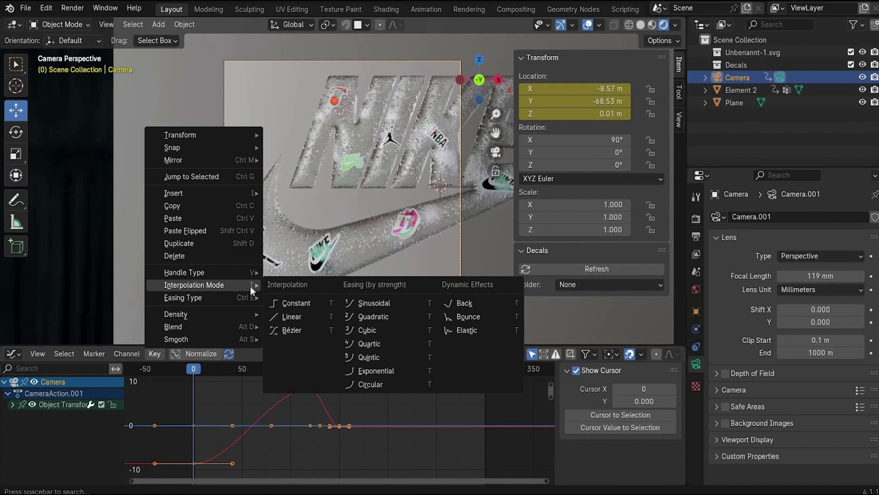
{"action": "left_click", "coordinate": [291, 316]}
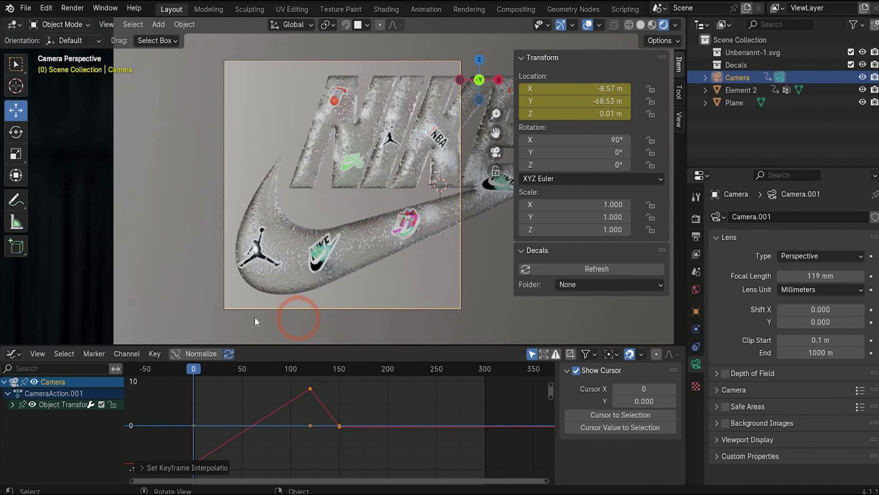